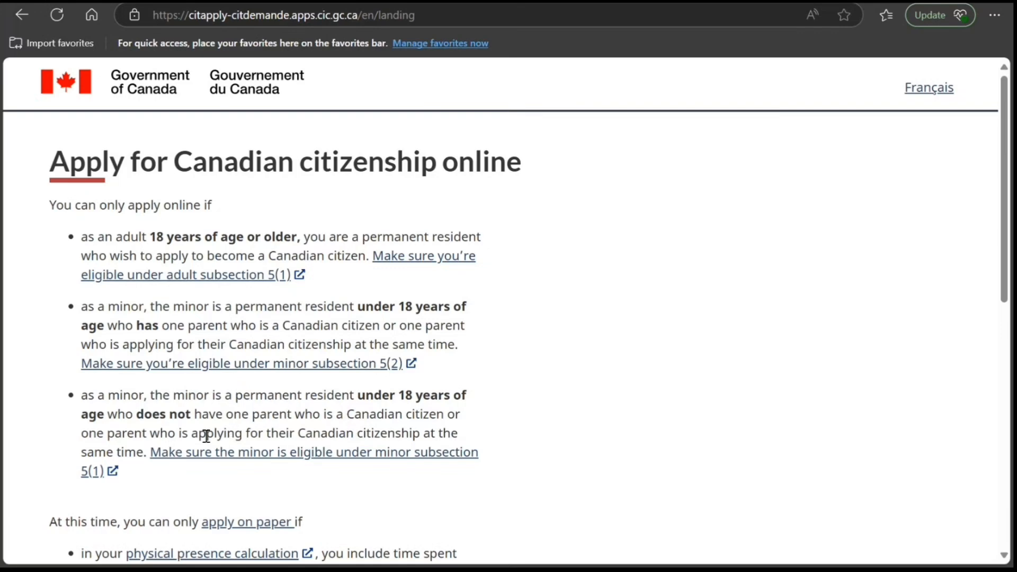
# - Review the online citizenship eligibility conditions, including the adult subsection 5(1) rule, and begin creating an account
pyautogui.scroll(-3, 72, 358)
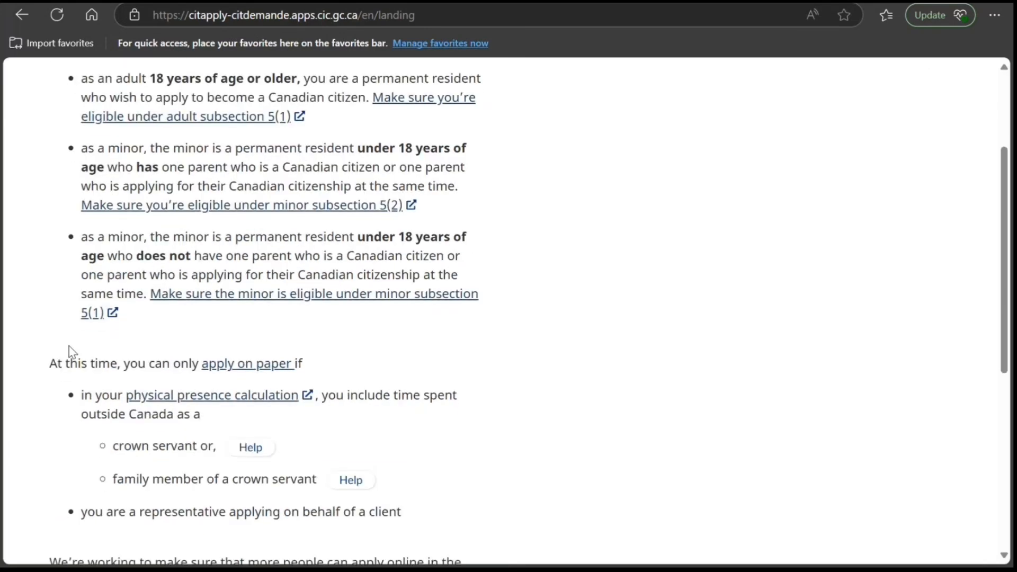
pyautogui.scroll(3, 191, 286)
pyautogui.moveTo(347, 268); pyautogui.dragTo(83, 243)
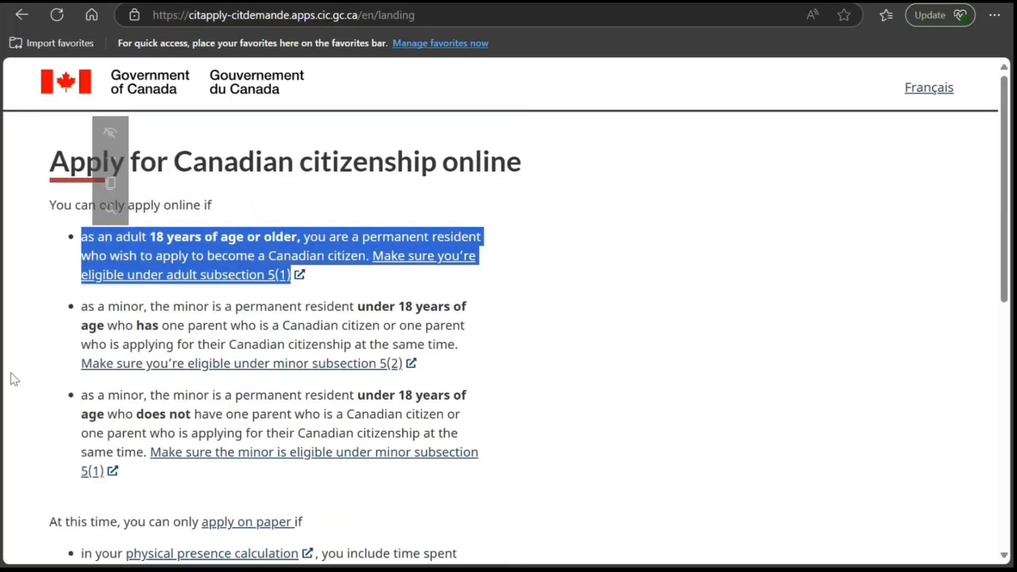
pyautogui.scroll(-5, 11, 375)
pyautogui.scroll(-5, 136, 359)
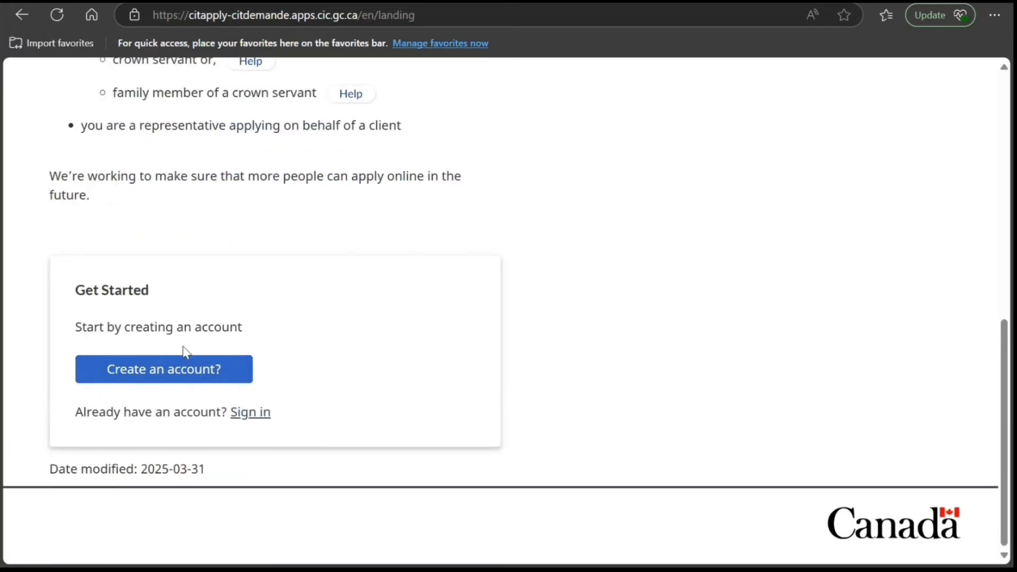
pyautogui.click(158, 371)
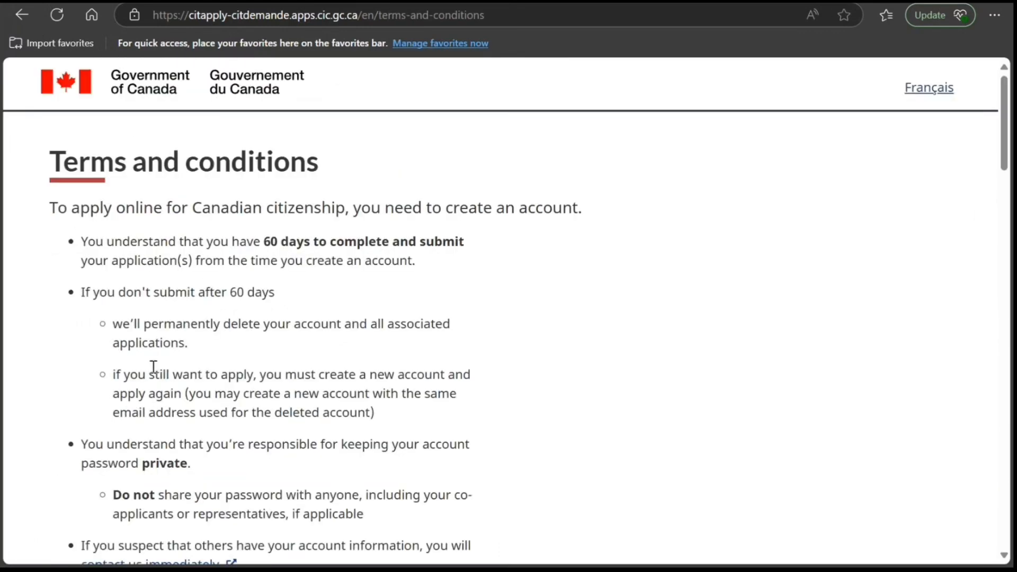
# - Agree to the terms and conditions and continue to the account registration form
pyautogui.scroll(-4, 135, 352)
pyautogui.scroll(-16, 132, 341)
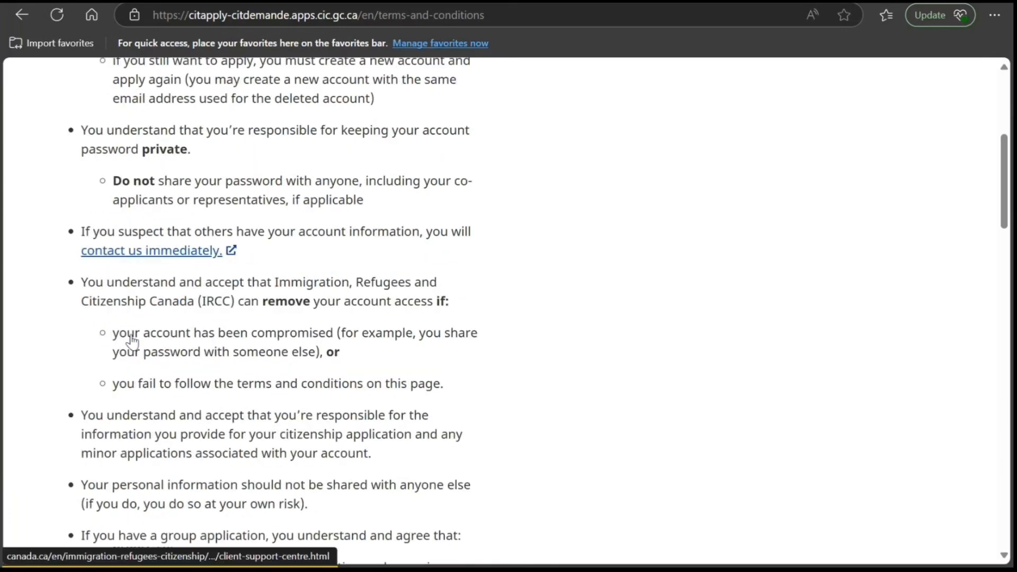
pyautogui.scroll(-13, 133, 331)
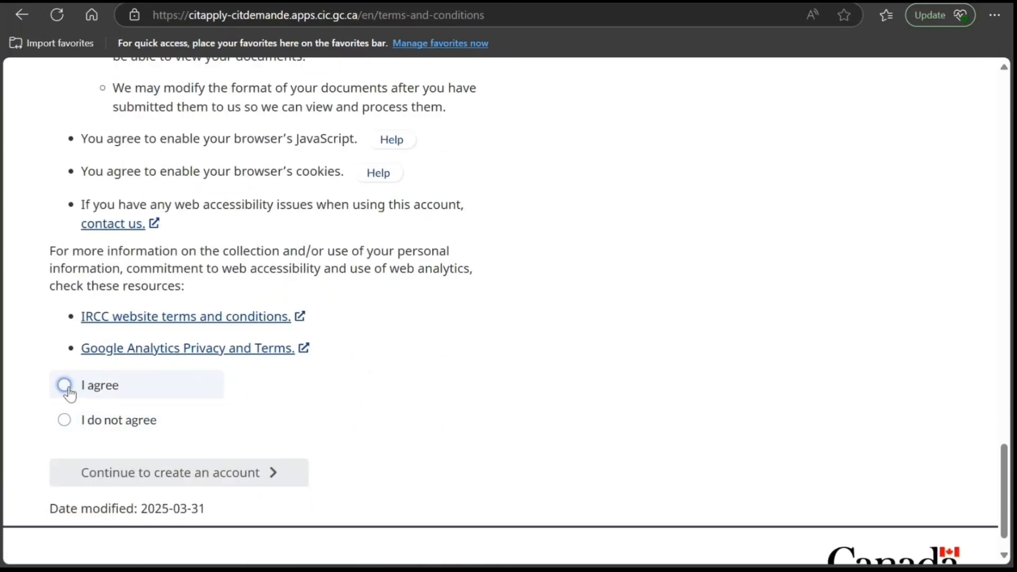
pyautogui.click(70, 389)
pyautogui.click(205, 473)
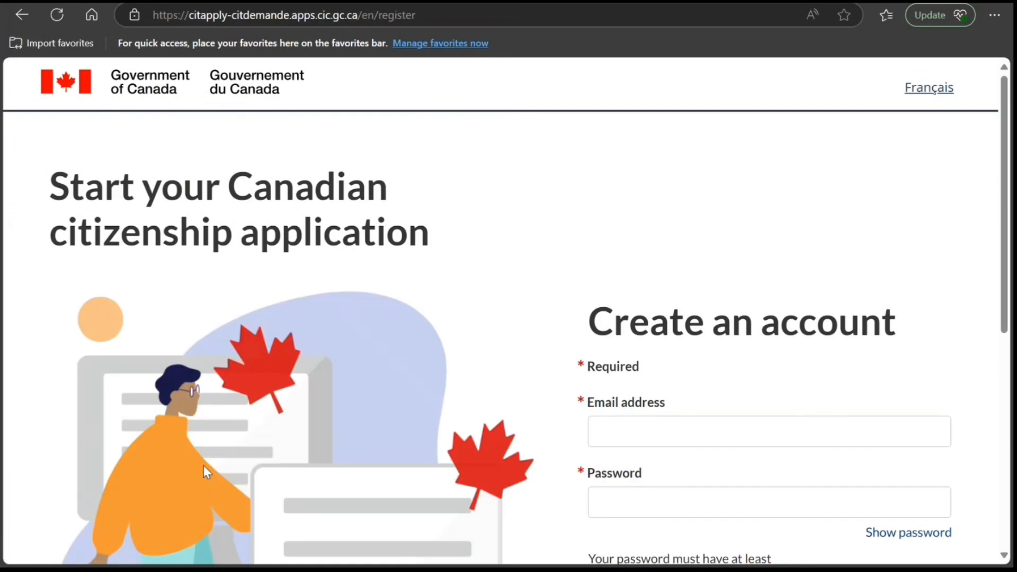
# - Examine the account registration form, including its required fields and the password requirements
pyautogui.scroll(-5, 338, 263)
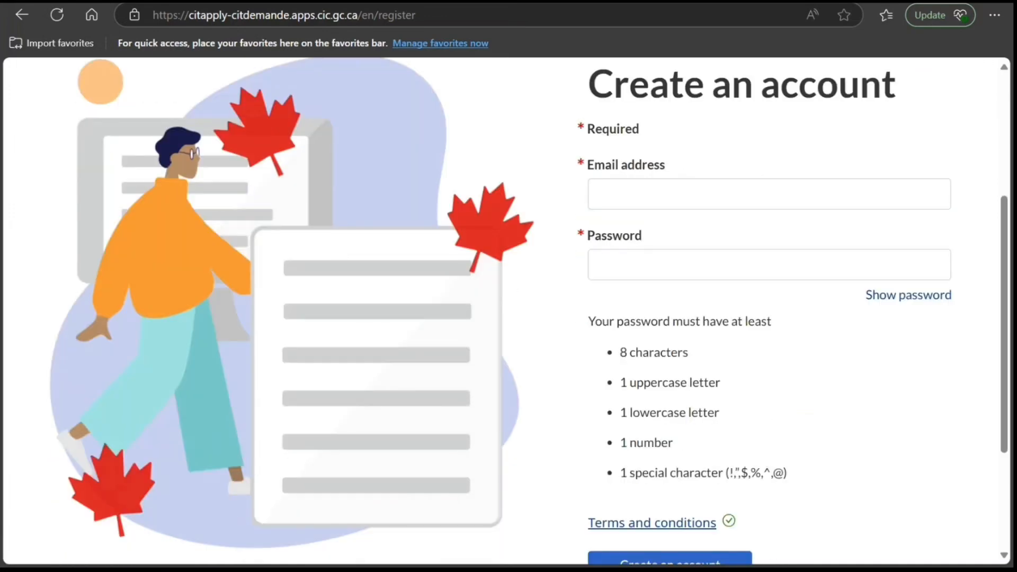
pyautogui.scroll(-1, 575, 236)
pyautogui.scroll(-4, 575, 236)
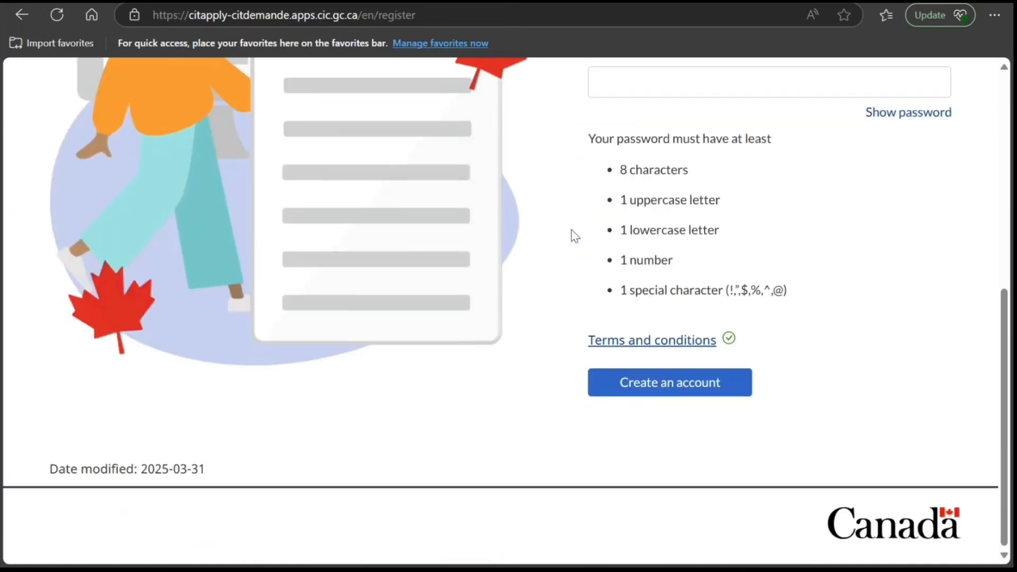
pyautogui.scroll(3, 677, 313)
pyautogui.scroll(5, 681, 299)
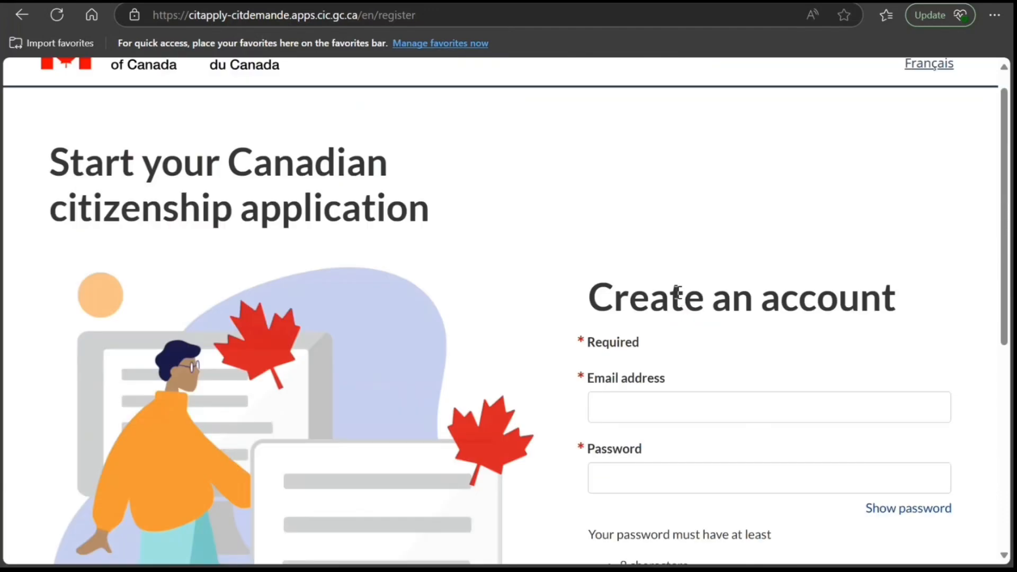
pyautogui.scroll(-2, 677, 291)
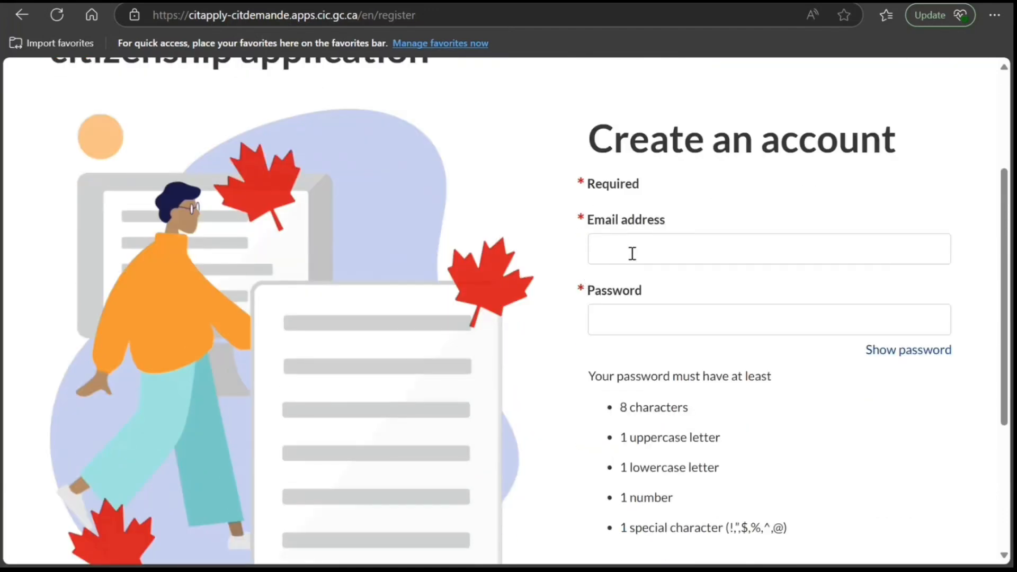
pyautogui.scroll(-5, 629, 263)
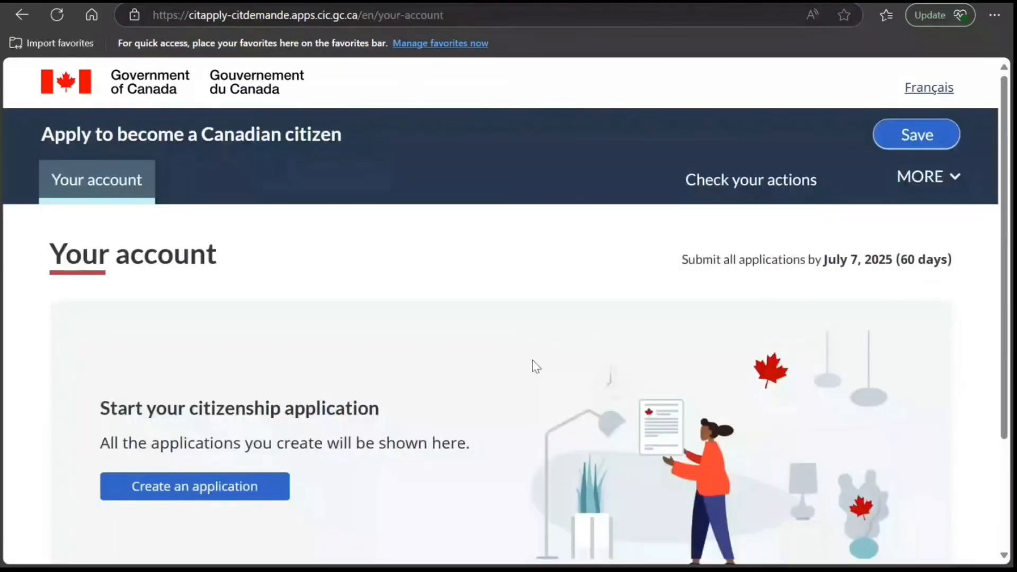
# - Start a new citizenship application from the account page and choose the Adult (18 years and over) type
pyautogui.scroll(-3, 506, 366)
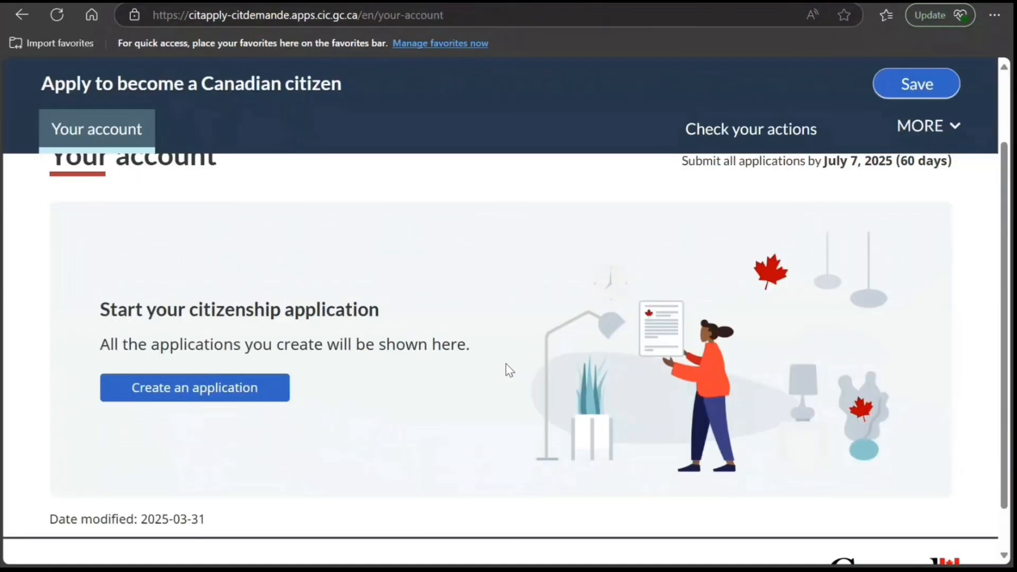
pyautogui.scroll(2, 311, 370)
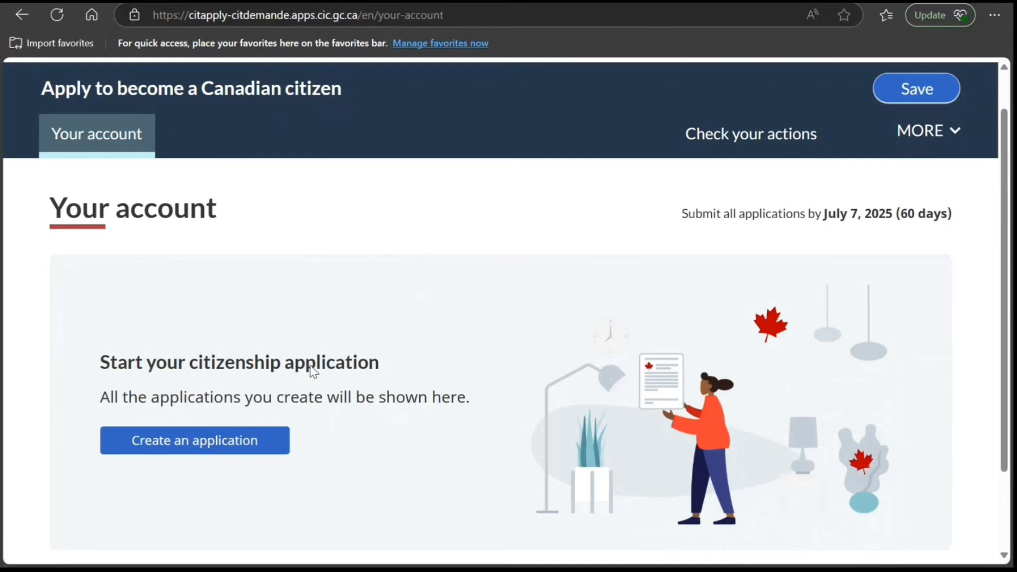
pyautogui.click(210, 452)
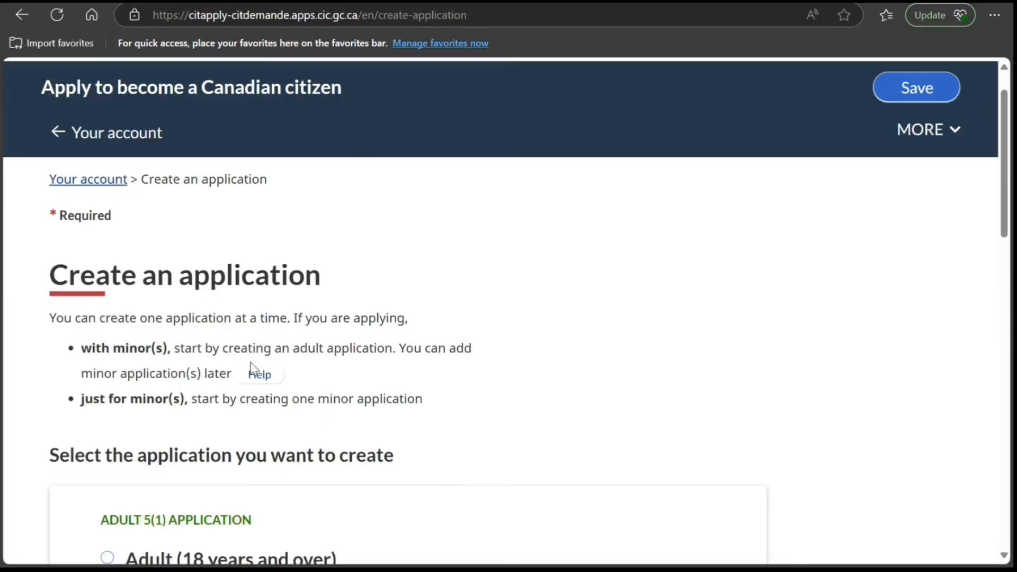
pyautogui.scroll(-3, 205, 394)
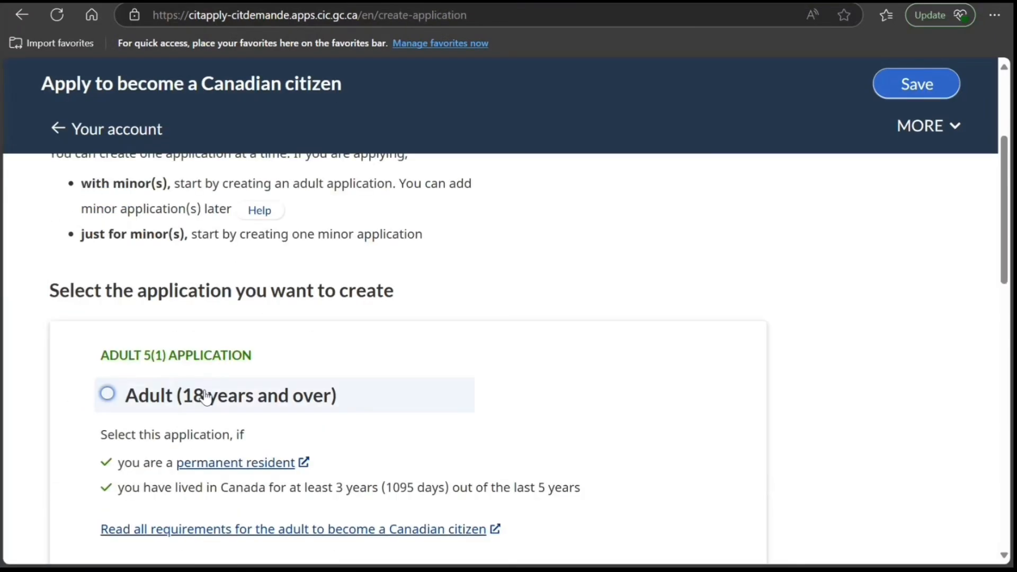
pyautogui.click(107, 393)
# - Enter the applicant's family name and given name in the new application
pyautogui.scroll(-10, 133, 384)
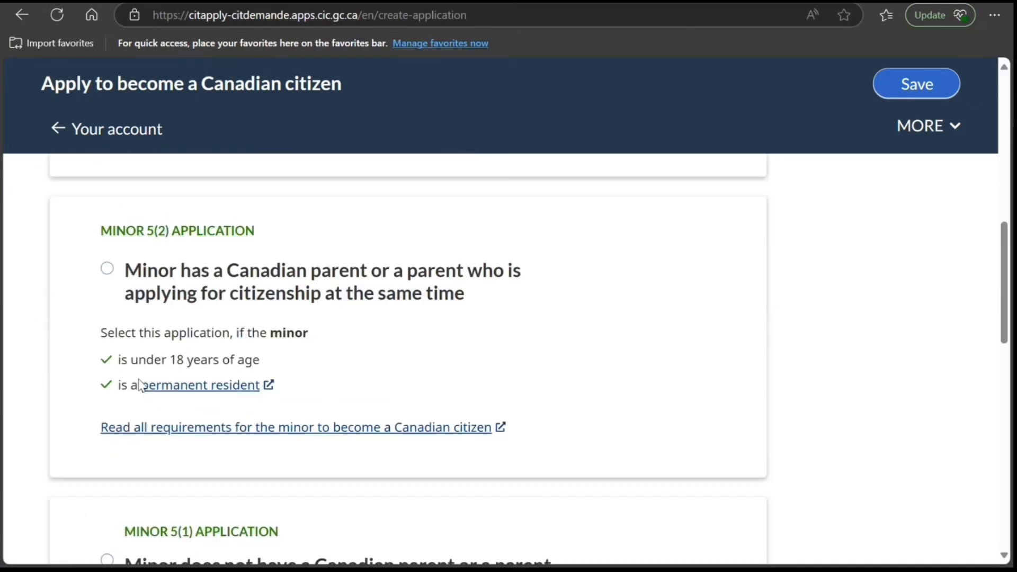
pyautogui.scroll(-10, 138, 379)
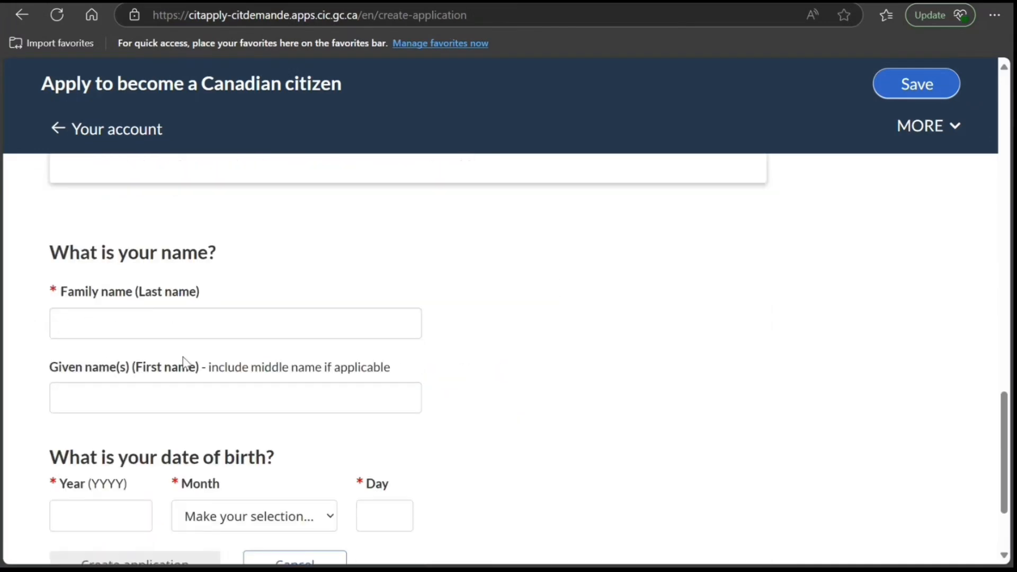
pyautogui.click(243, 324)
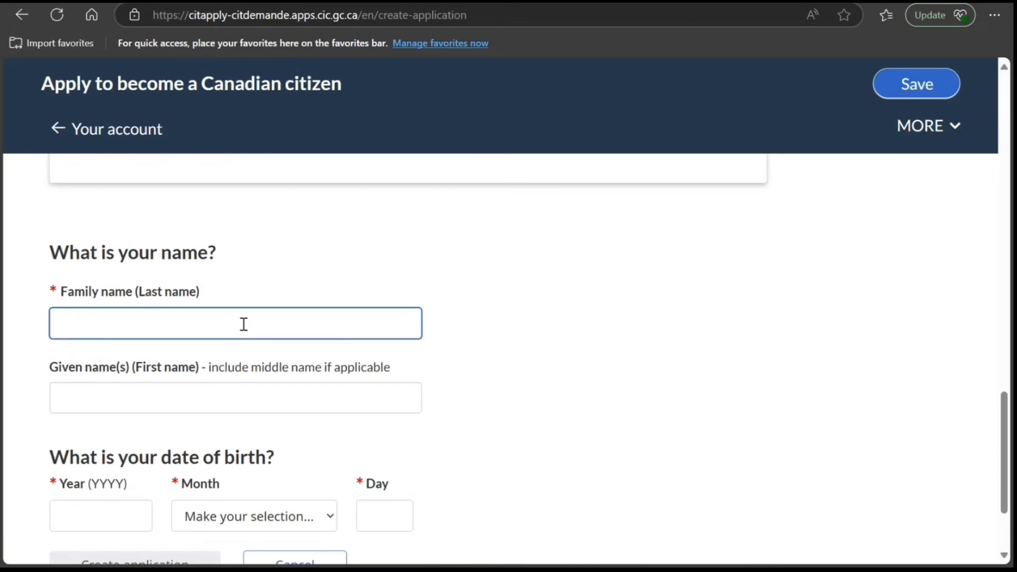
pyautogui.write('Smith')
pyautogui.press('Tab')
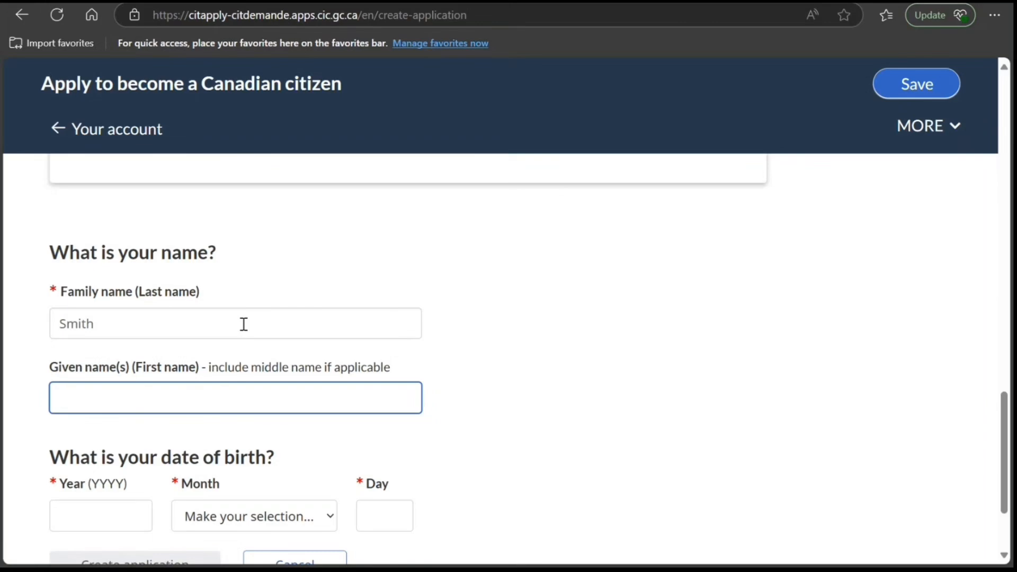
pyautogui.write('John')
# - Fill in the month, day and year of the applicant's date of birth
pyautogui.scroll(-3, 106, 334)
pyautogui.click(233, 384)
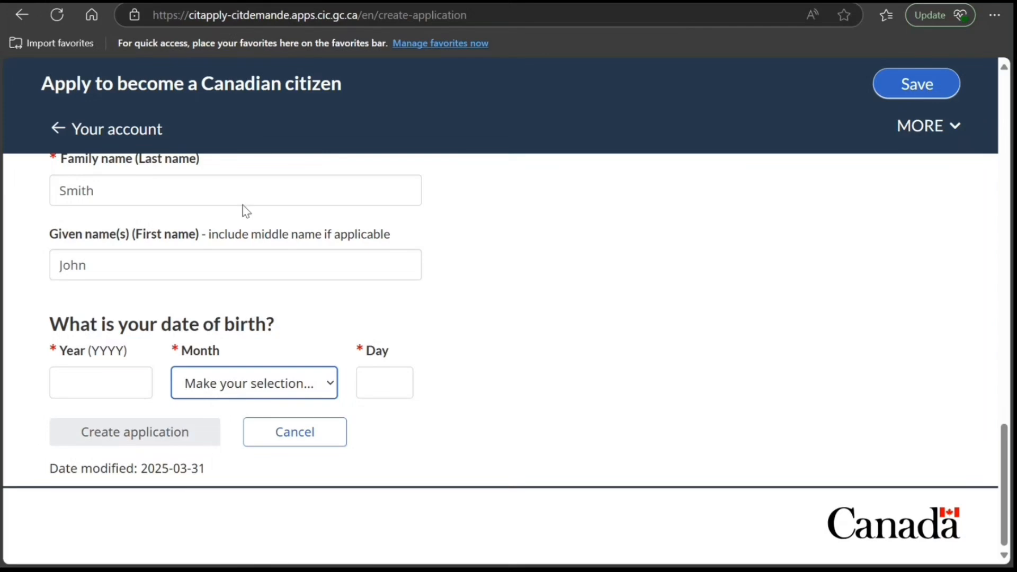
pyautogui.press('m')
pyautogui.press('m')
pyautogui.click(372, 384)
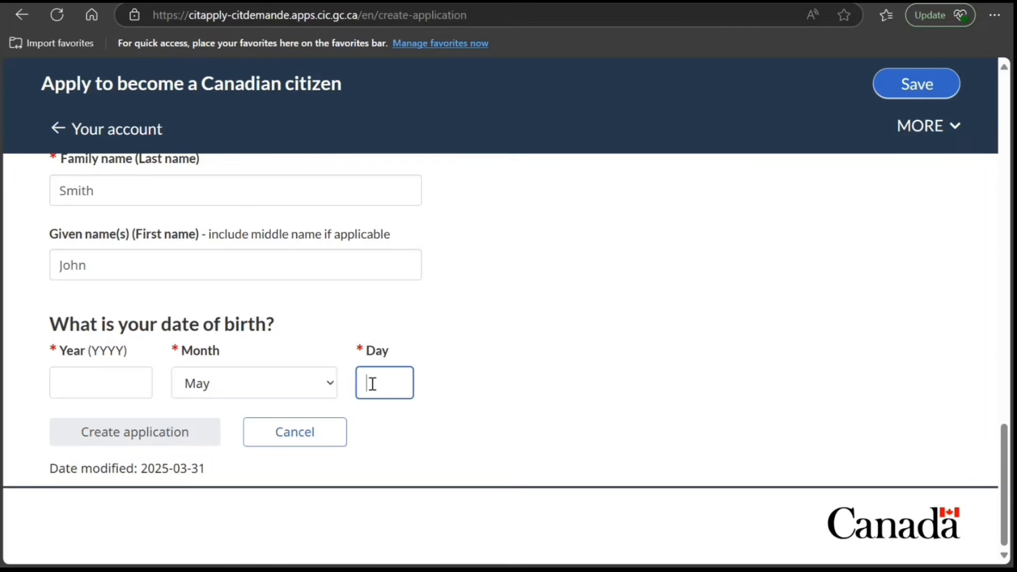
pyautogui.write('05')
pyautogui.click(126, 383)
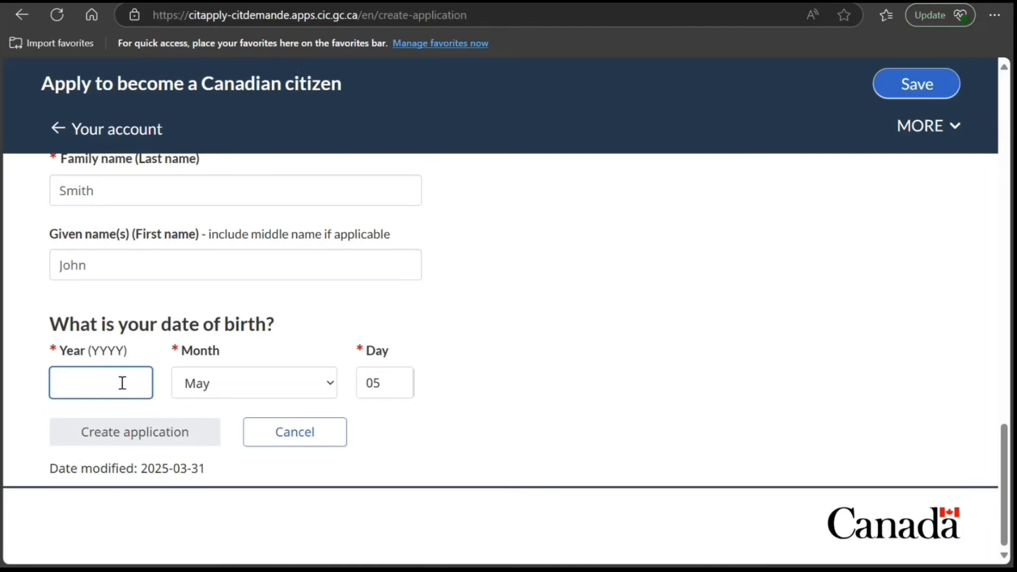
pyautogui.write('1995')
# - Check the entered applicant details and create the adult application
pyautogui.click(619, 412)
pyautogui.scroll(1, 530, 424)
pyautogui.scroll(-1, 477, 444)
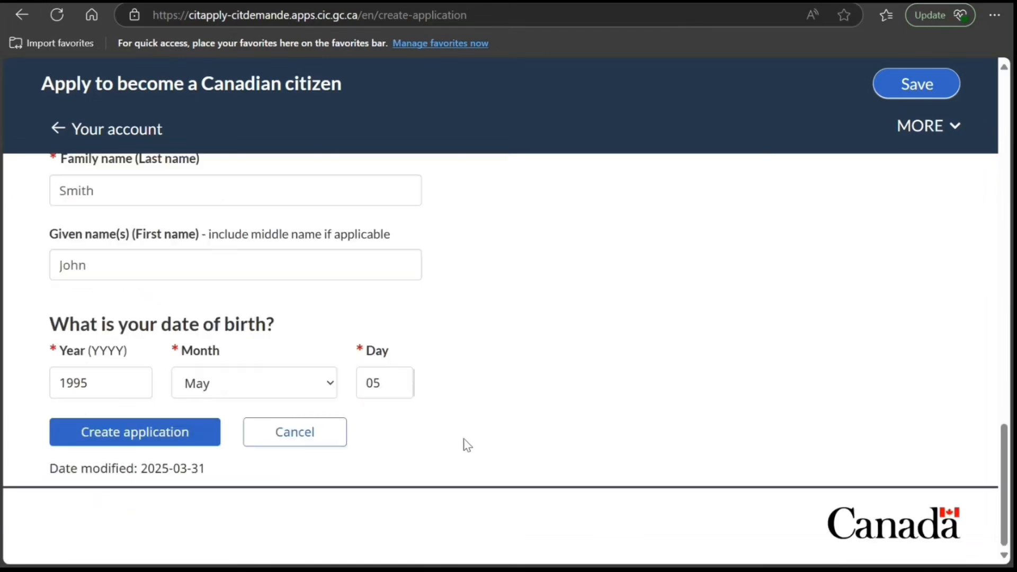
pyautogui.click(196, 431)
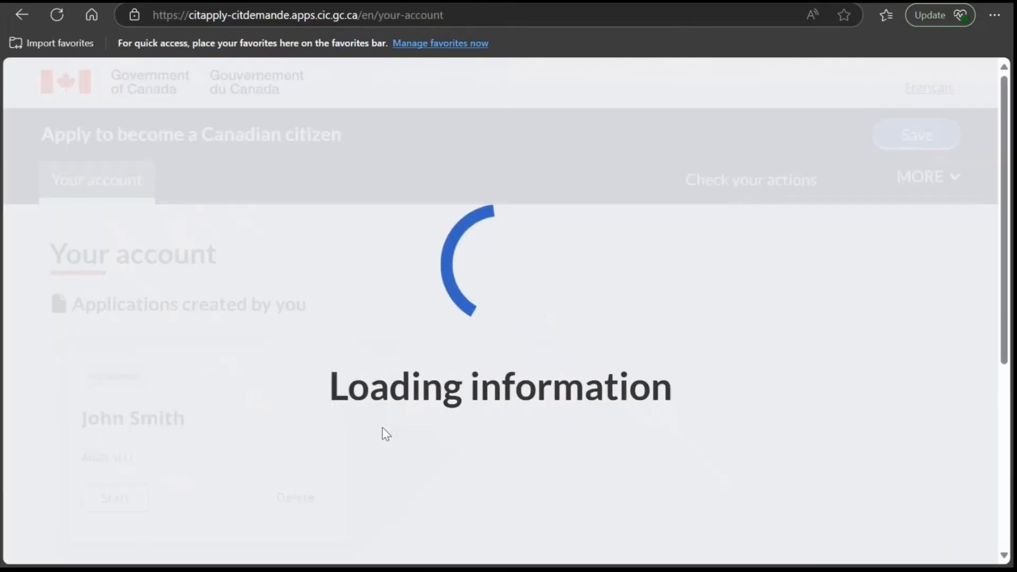
# - Review the co-applicant information on the account page and start the Adult 5(1) application
pyautogui.scroll(-3, 384, 434)
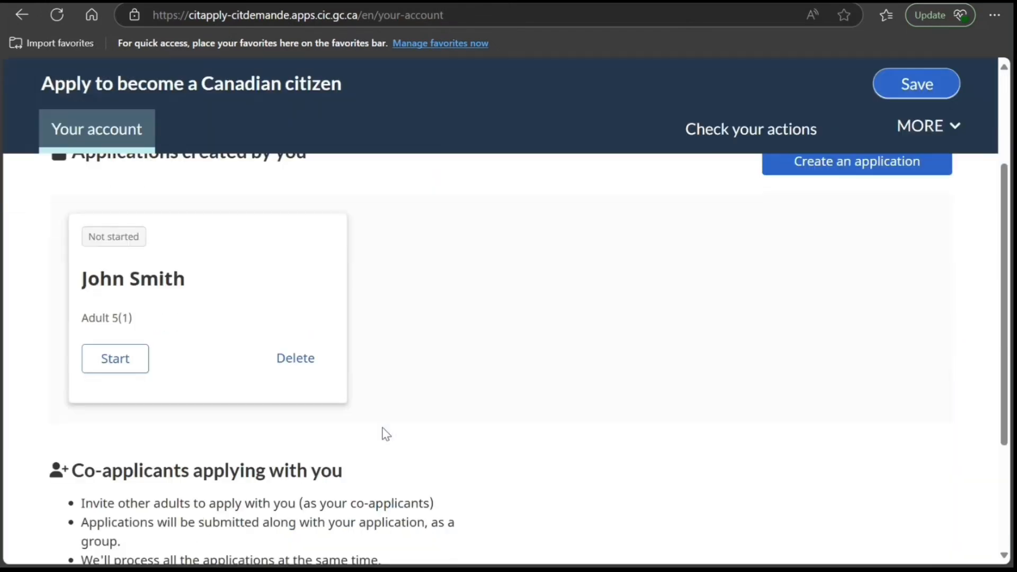
pyautogui.scroll(-3, 385, 436)
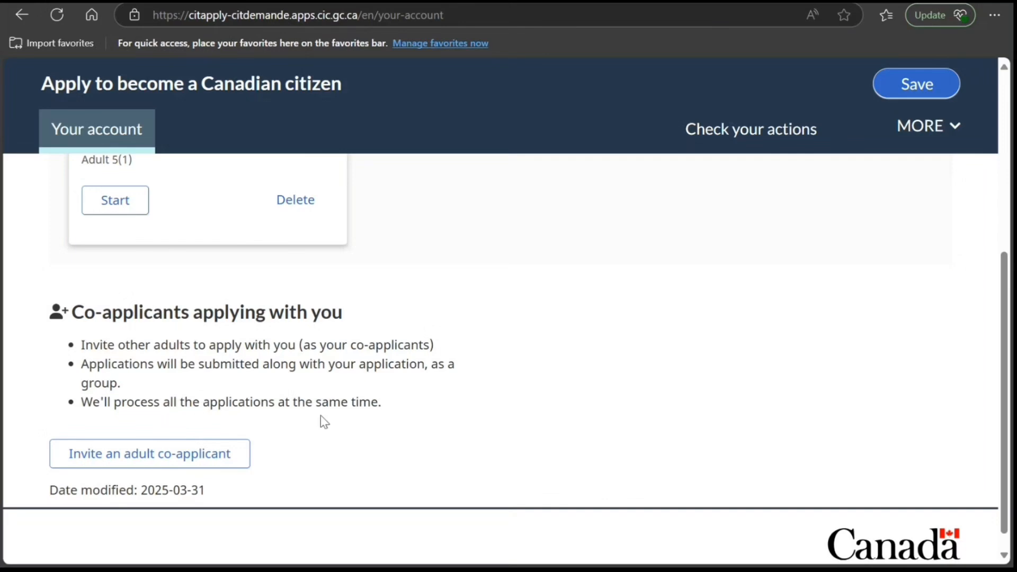
pyautogui.scroll(1, 332, 426)
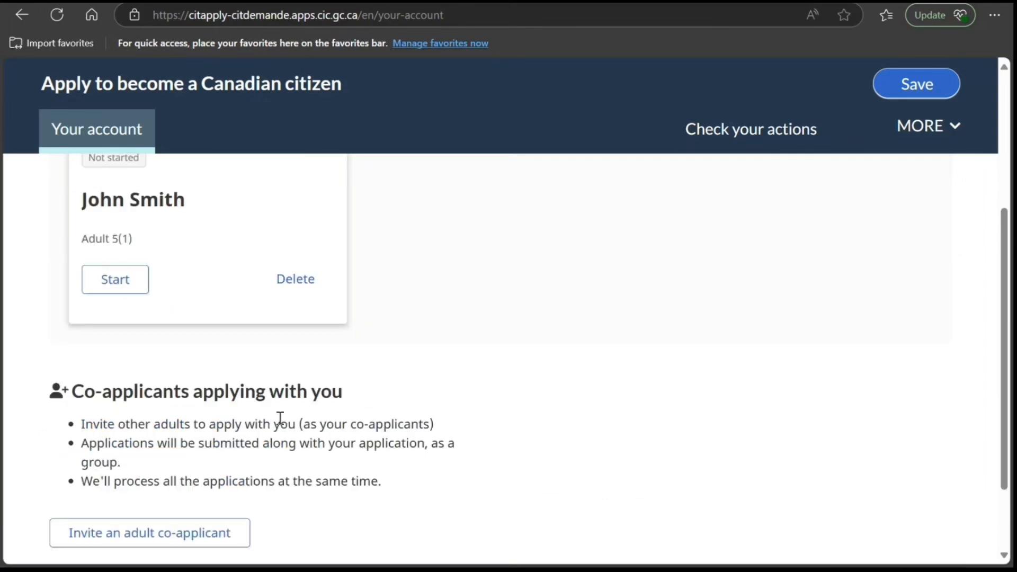
pyautogui.scroll(2, 339, 530)
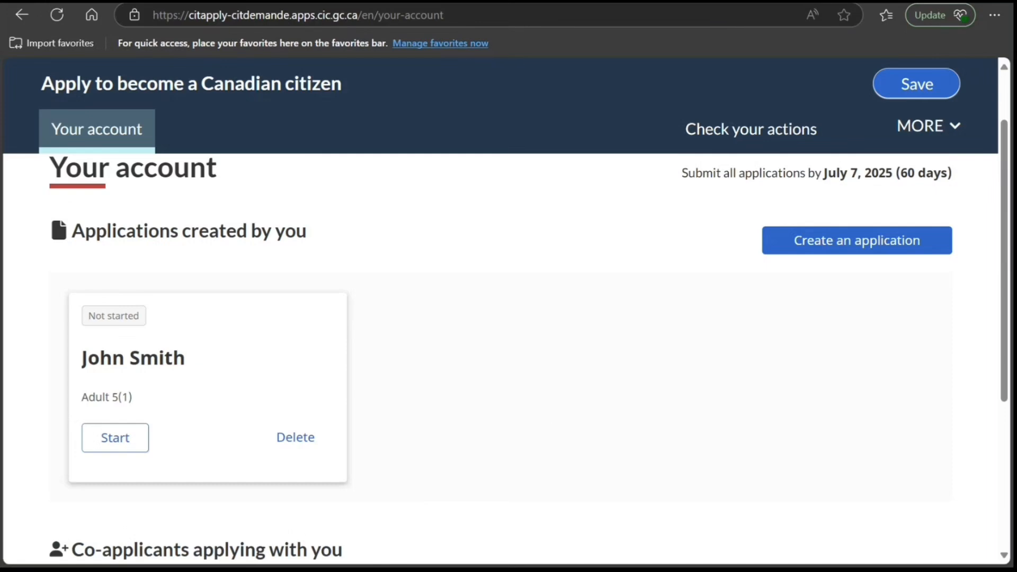
pyautogui.click(113, 443)
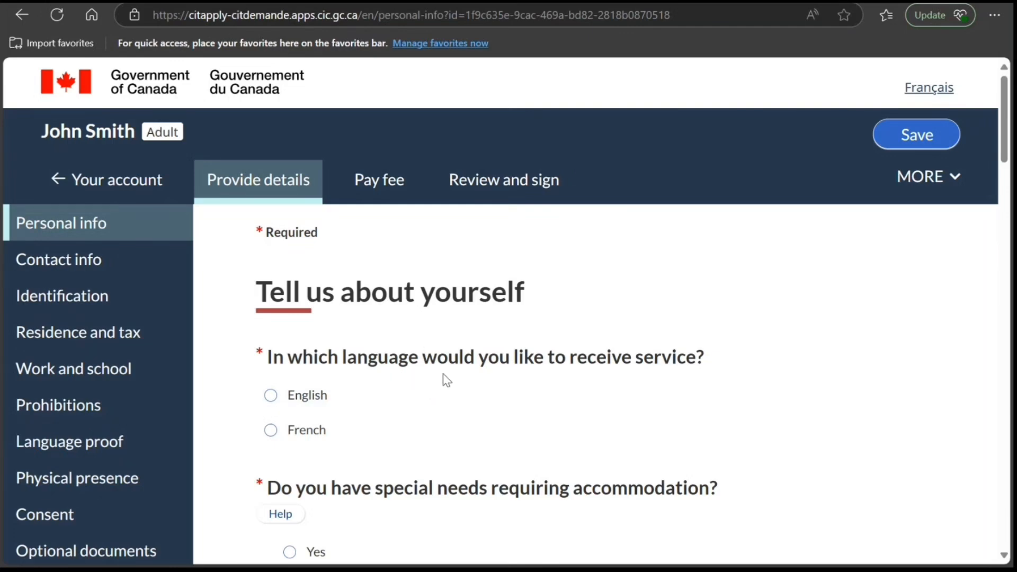
# - Set the service language to English and answer No to special needs requiring accommodation
pyautogui.click(271, 395)
pyautogui.scroll(-3, 375, 449)
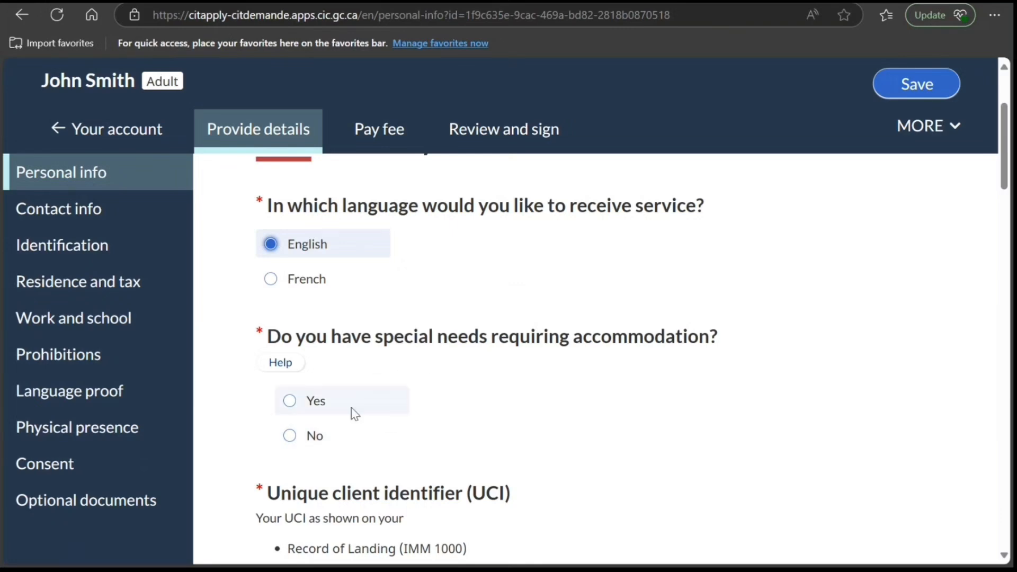
pyautogui.click(291, 436)
# - Enter the applicant's unique client identifier (UCI) in the personal information form
pyautogui.scroll(-3, 392, 436)
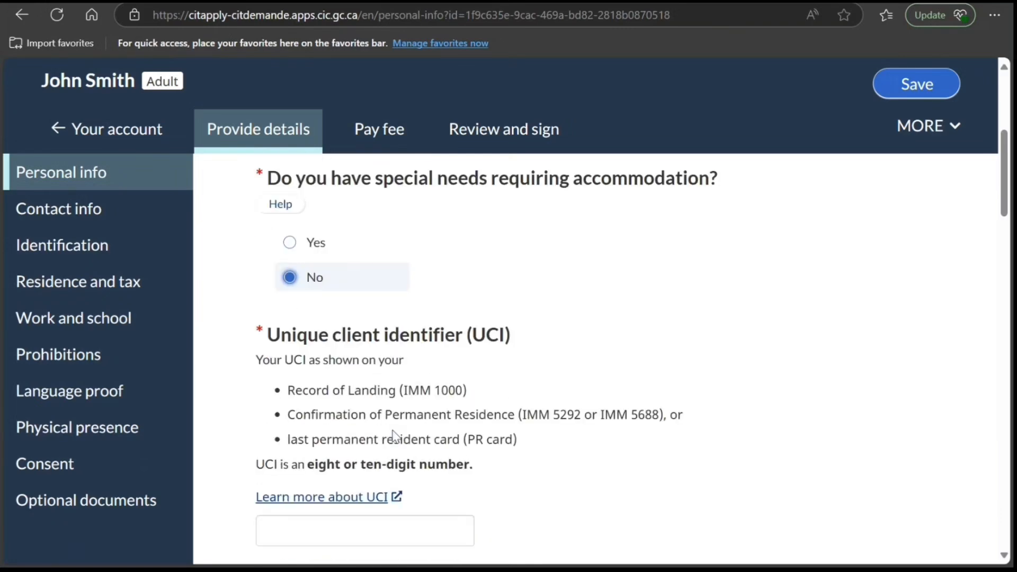
pyautogui.scroll(-3, 393, 438)
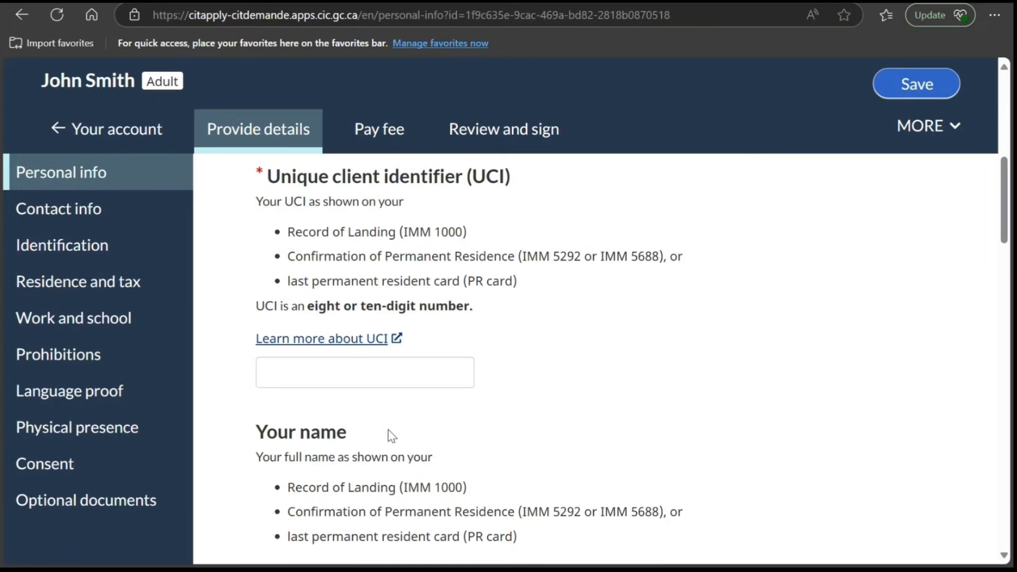
pyautogui.scroll(2, 392, 436)
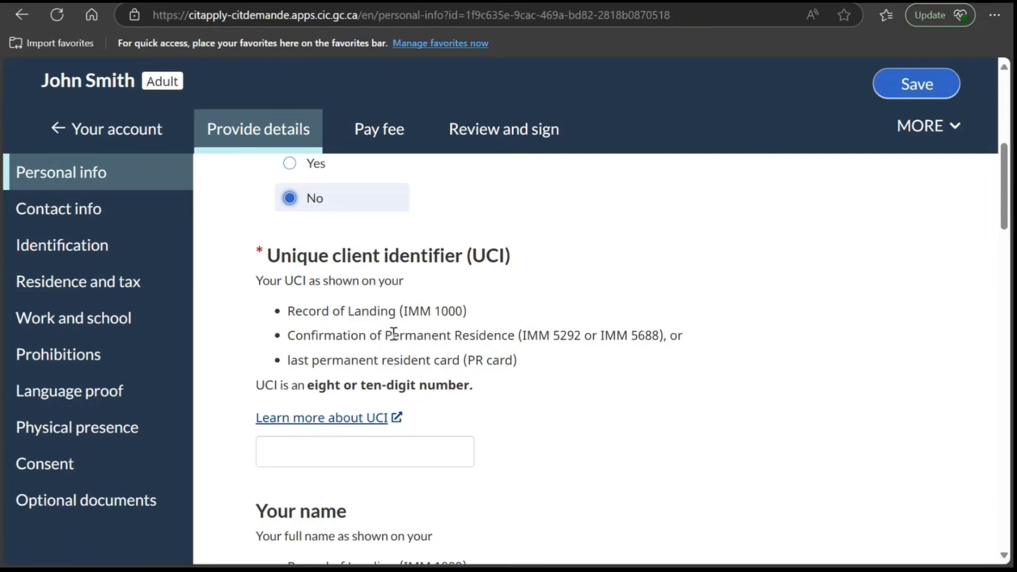
pyautogui.scroll(-3, 391, 342)
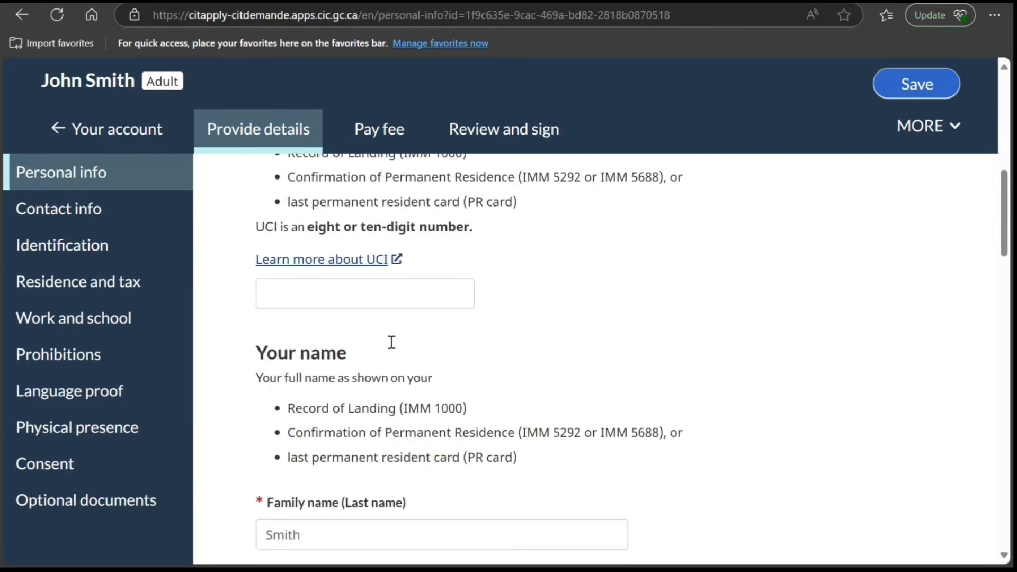
pyautogui.click(370, 308)
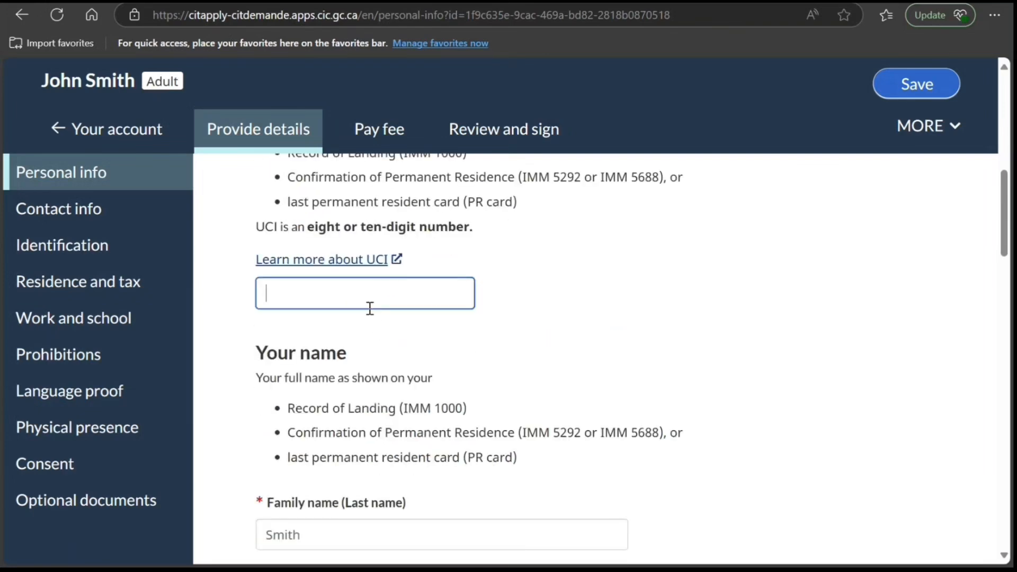
pyautogui.write('99999999')
pyautogui.click(386, 360)
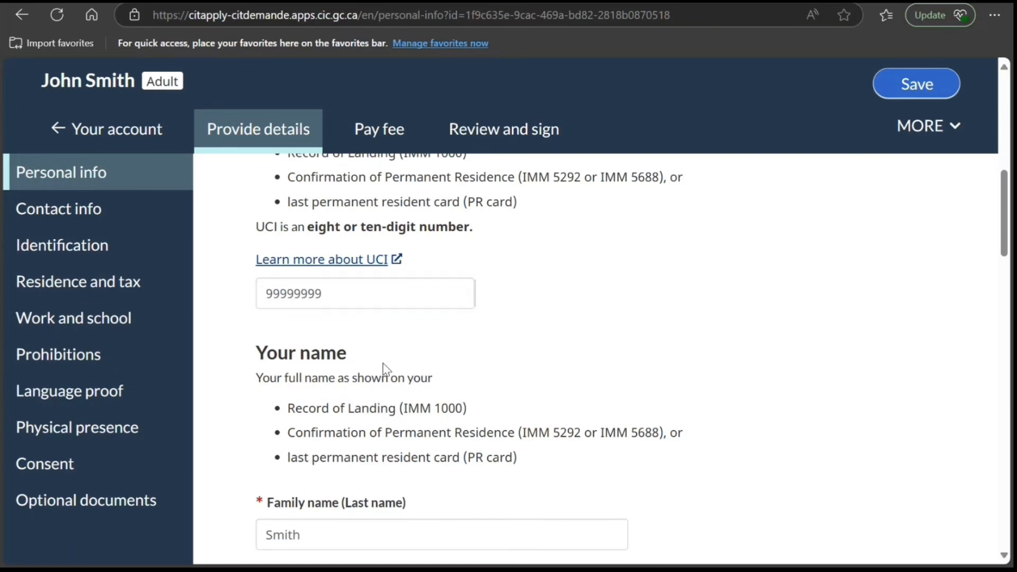
# - Answer No to having changed names since becoming a permanent resident and No to ever having used any other name
pyautogui.scroll(-5, 383, 368)
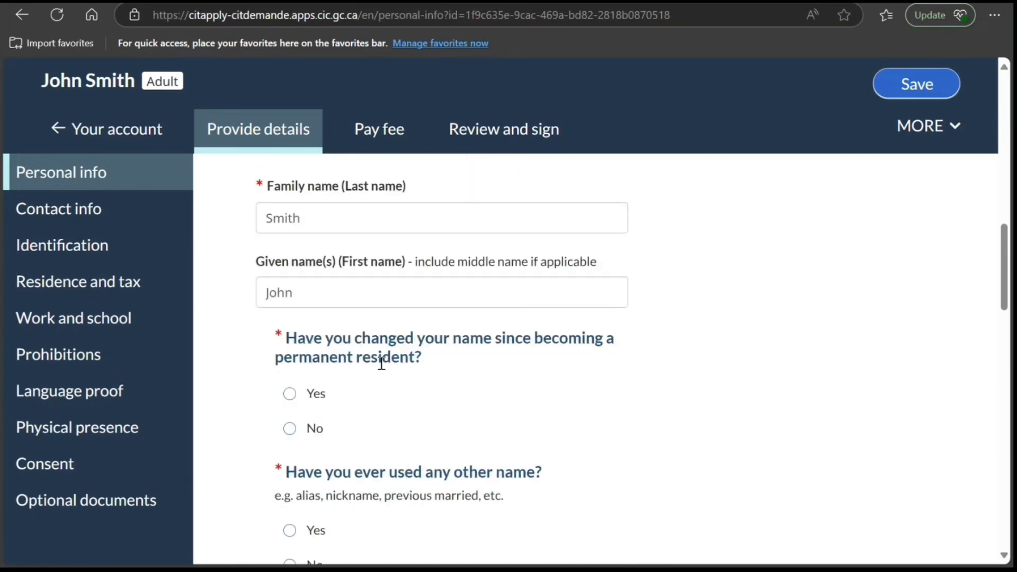
pyautogui.click(316, 430)
pyautogui.scroll(-3, 392, 457)
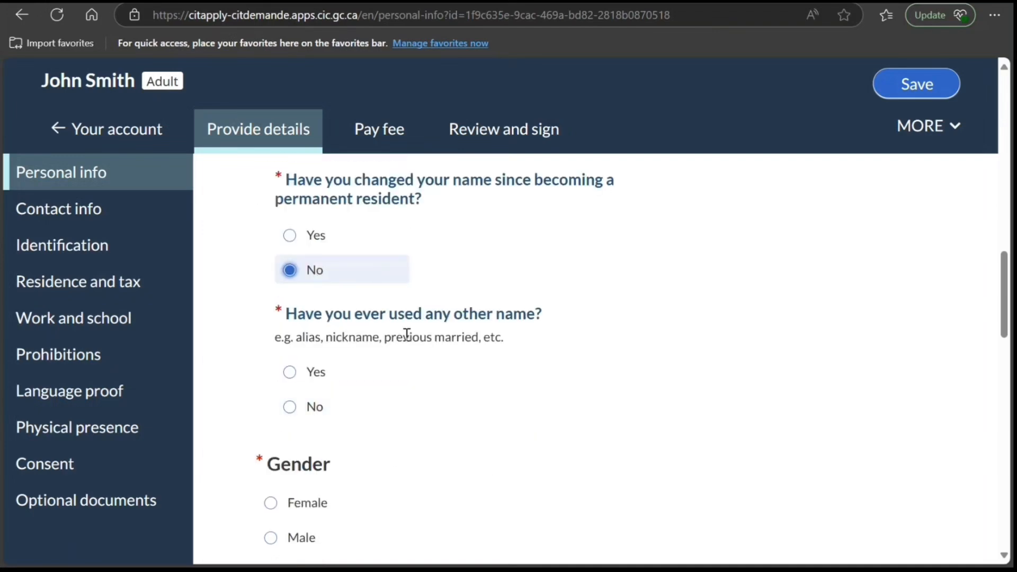
pyautogui.click(306, 411)
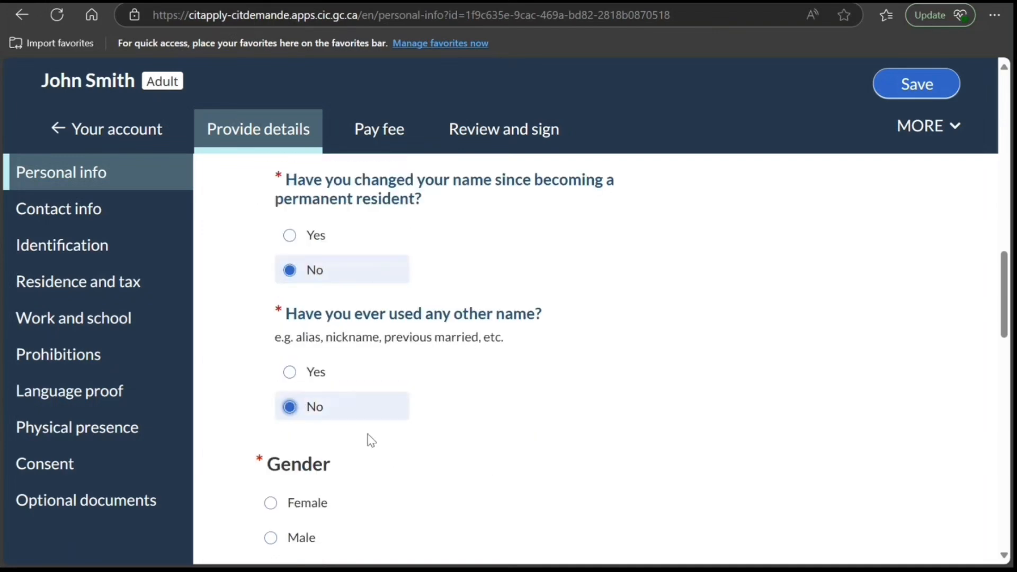
# - Set the gender to Male and answer No to changing the gender designation for the citizenship application
pyautogui.scroll(-3, 367, 438)
pyautogui.click(270, 380)
pyautogui.scroll(-3, 381, 424)
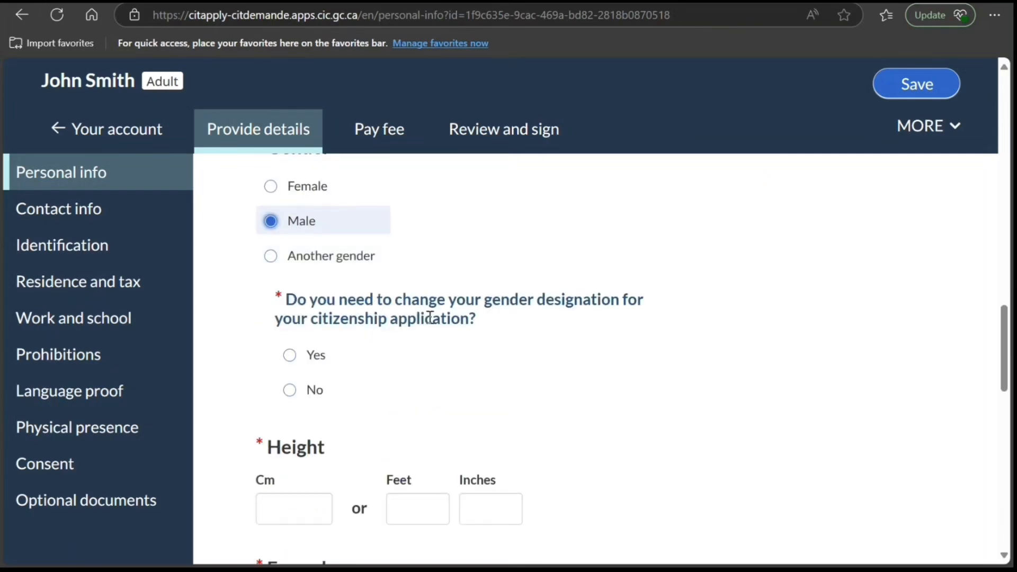
pyautogui.click(290, 390)
# - Set the applicant's height to 165 cm and the eye colour to Black
pyautogui.scroll(-3, 355, 416)
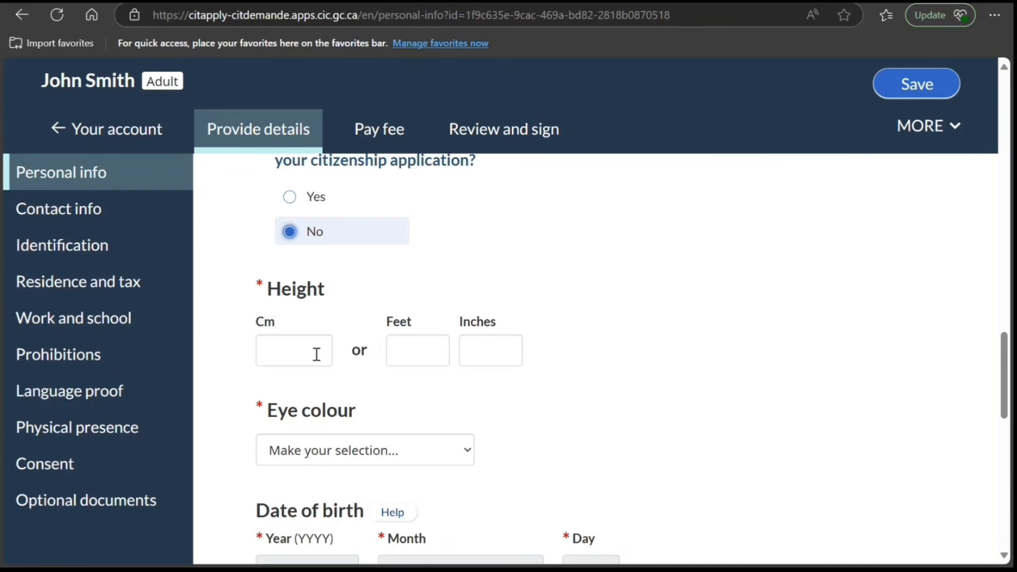
pyautogui.click(315, 354)
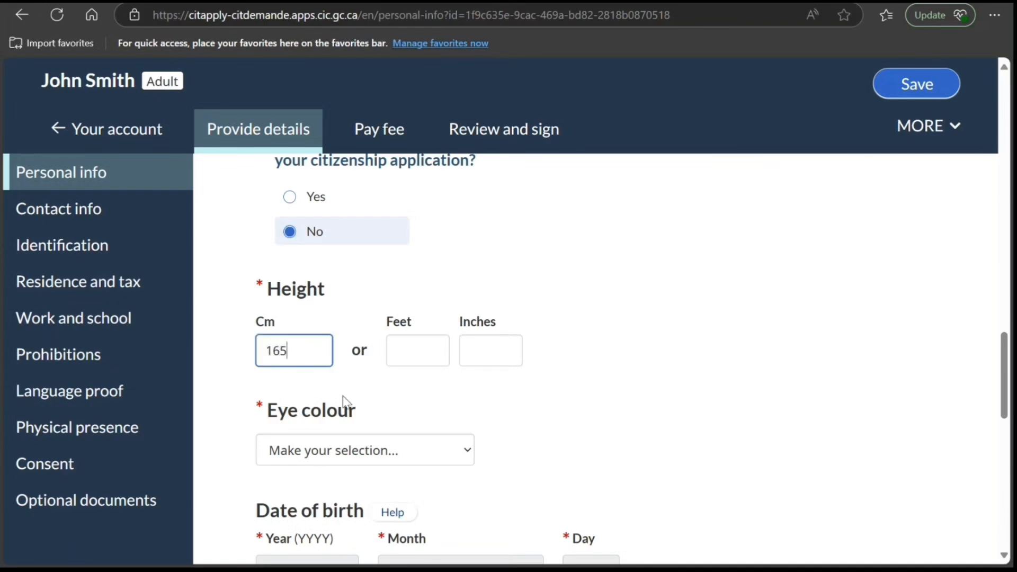
pyautogui.press('Tab')
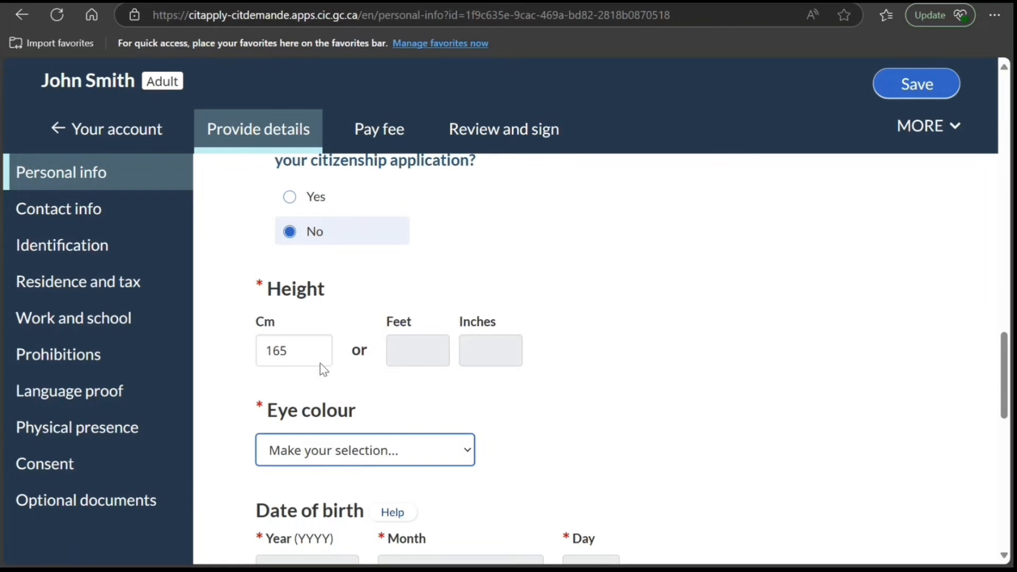
pyautogui.press('Down')
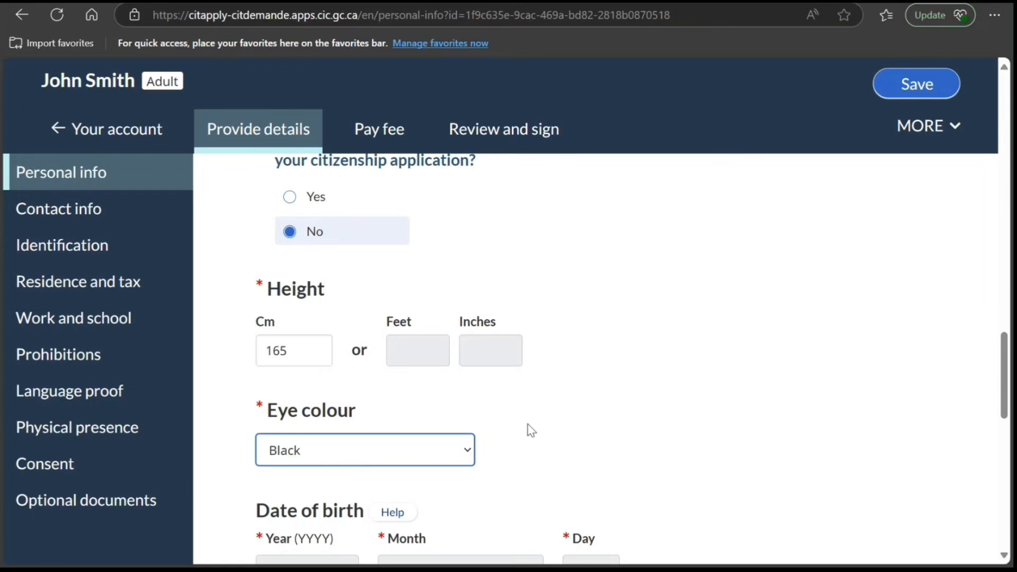
# - Answer No to having corrected or changed the date of birth and No to needing it corrected for the citizenship application
pyautogui.scroll(-4, 532, 430)
pyautogui.scroll(-3, 509, 418)
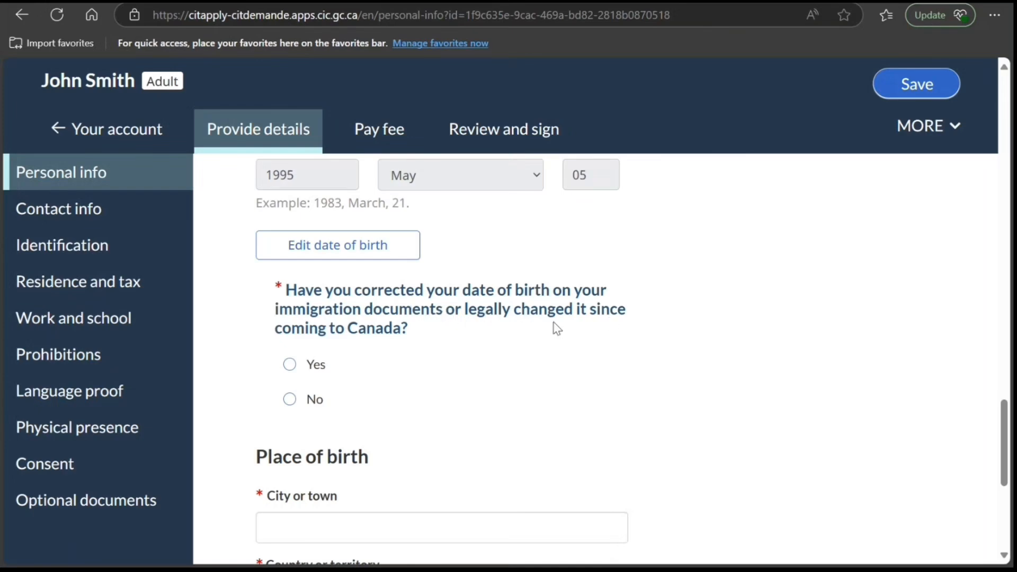
pyautogui.click(290, 400)
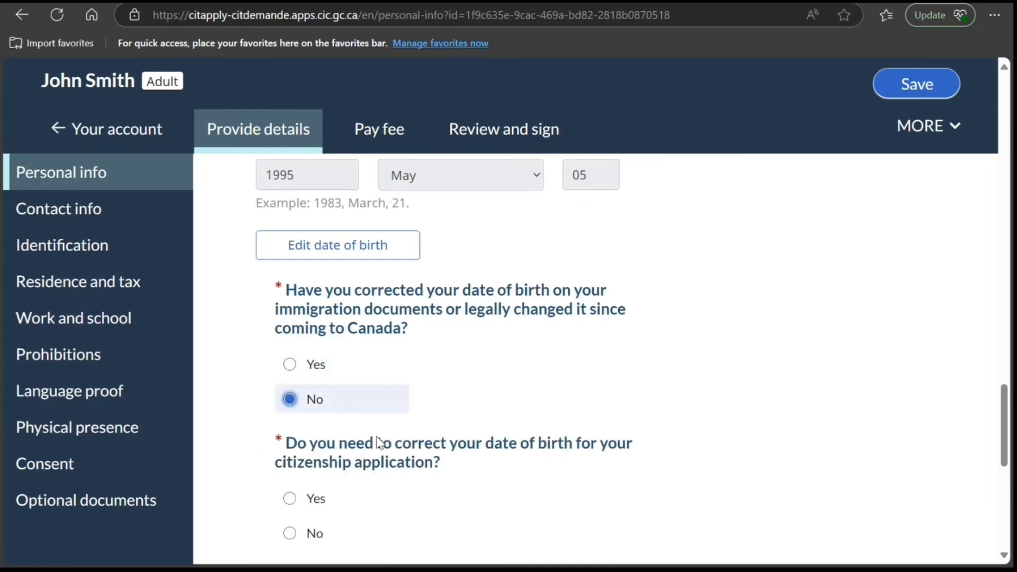
pyautogui.scroll(-3, 382, 442)
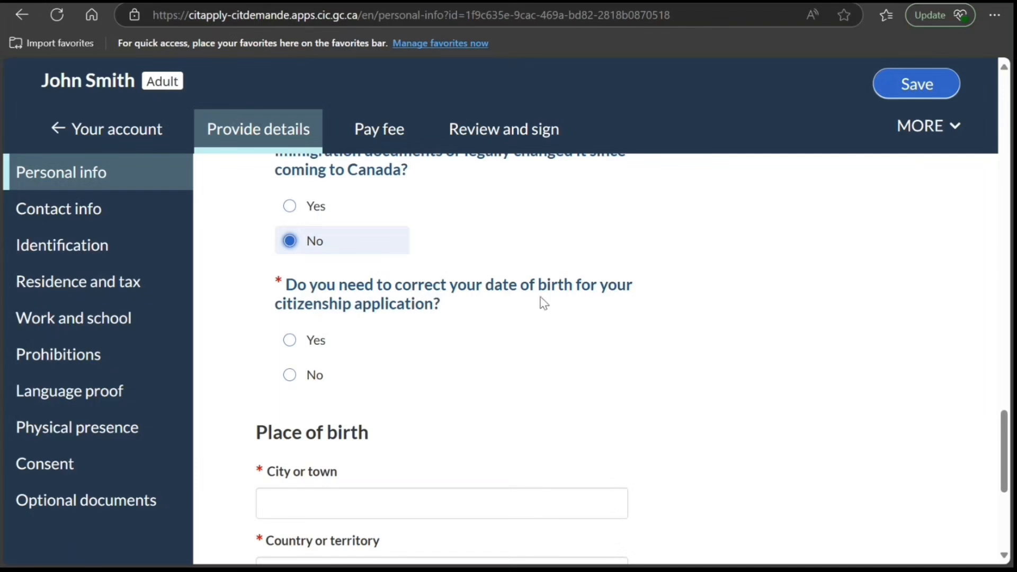
pyautogui.click(290, 377)
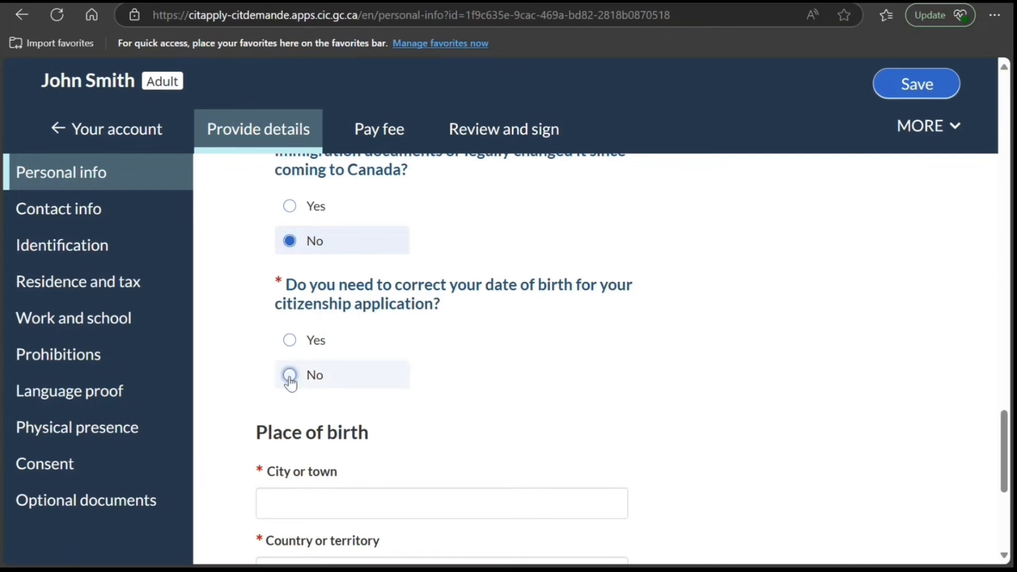
# - Fill in the place of birth with New Delhi as the city and India as the country
pyautogui.scroll(-3, 372, 443)
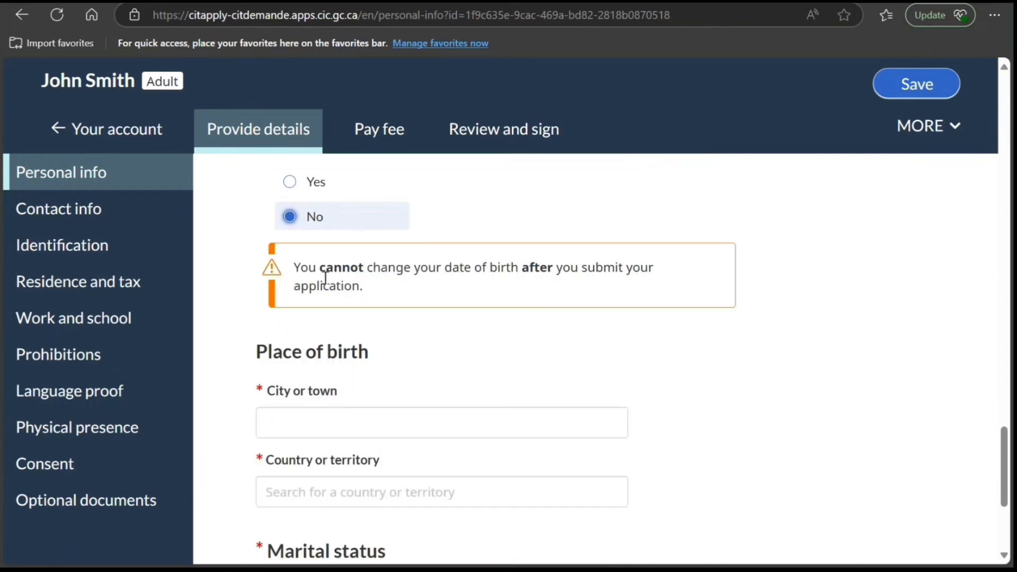
pyautogui.scroll(-1, 399, 397)
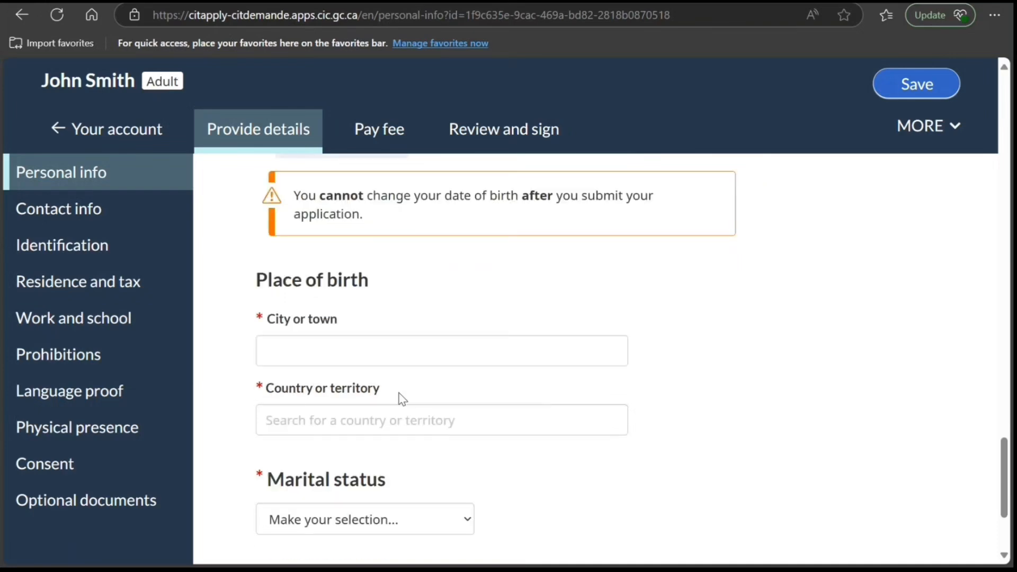
pyautogui.click(392, 340)
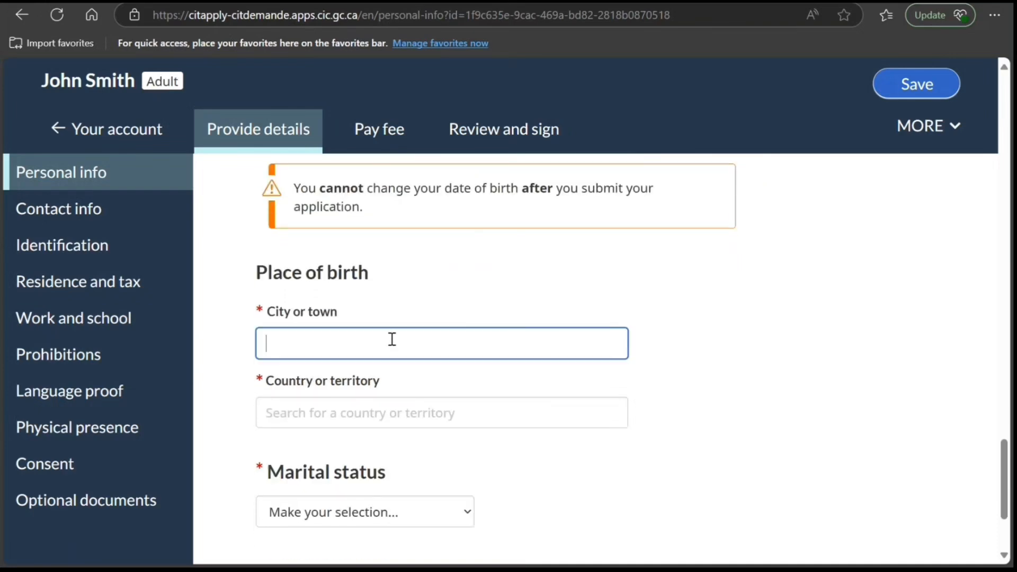
pyautogui.write('New')
pyautogui.write(' Fe')
pyautogui.write('lhi')
pyautogui.write('De')
pyautogui.press('Tab')
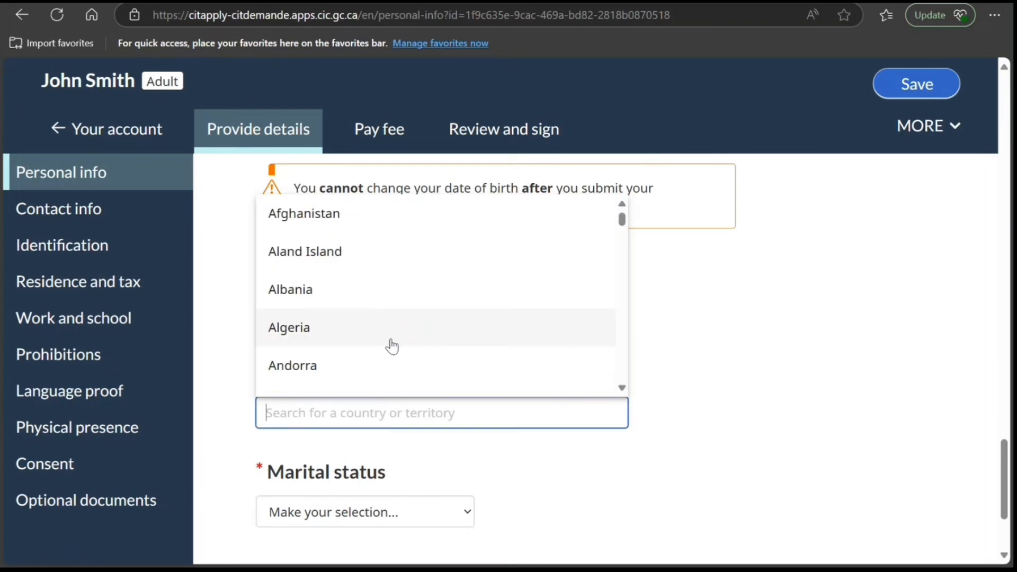
pyautogui.write('ii')
pyautogui.press('BackSpace')
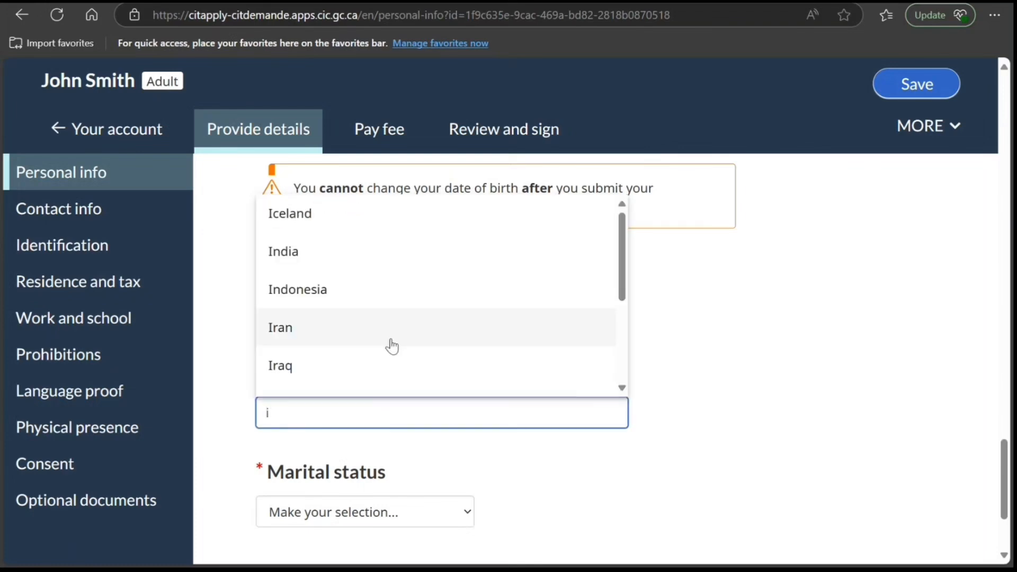
pyautogui.write('nd')
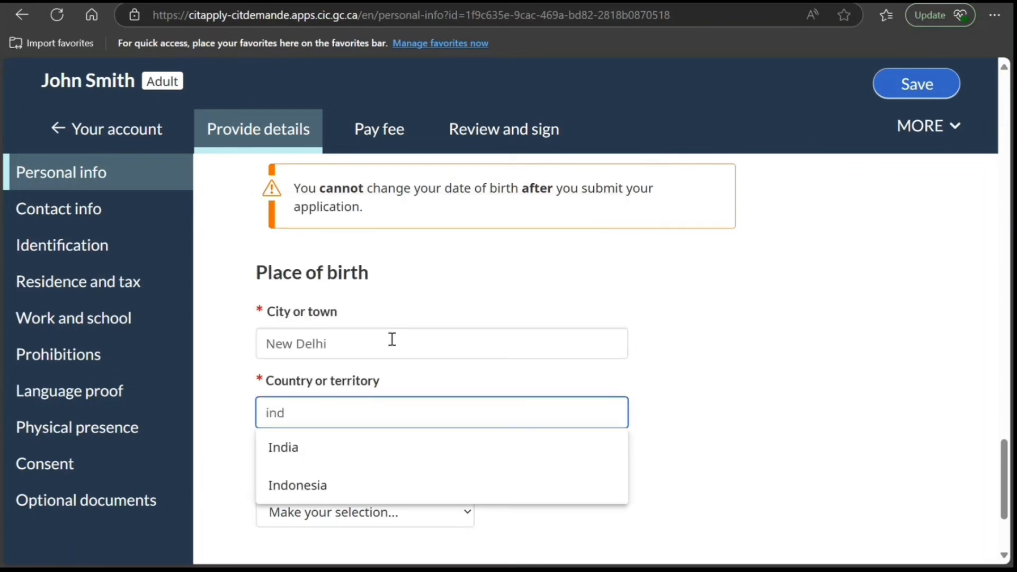
pyautogui.click(329, 463)
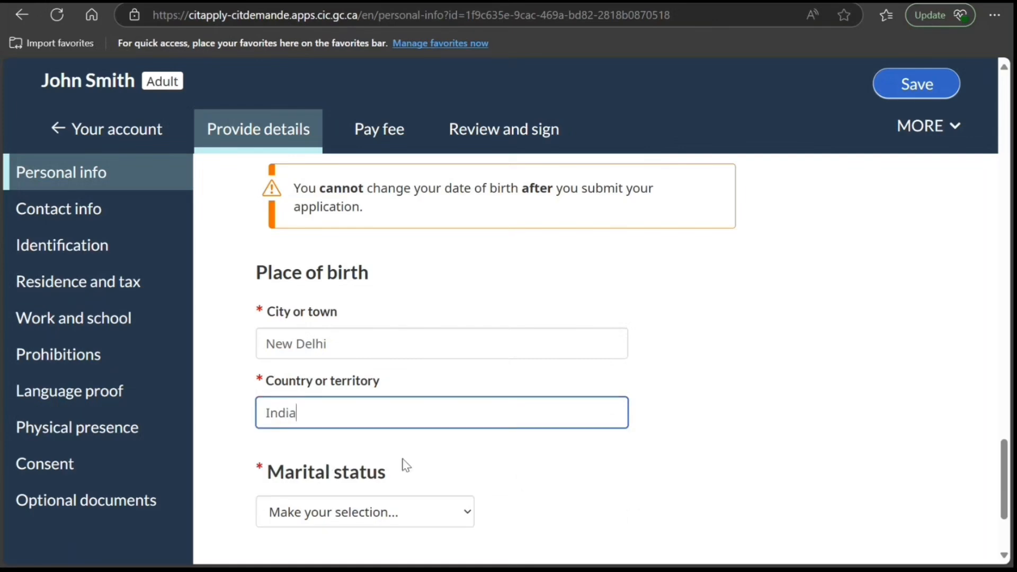
# - Set the applicant's marital status to Single
pyautogui.scroll(-3, 405, 463)
pyautogui.click(386, 344)
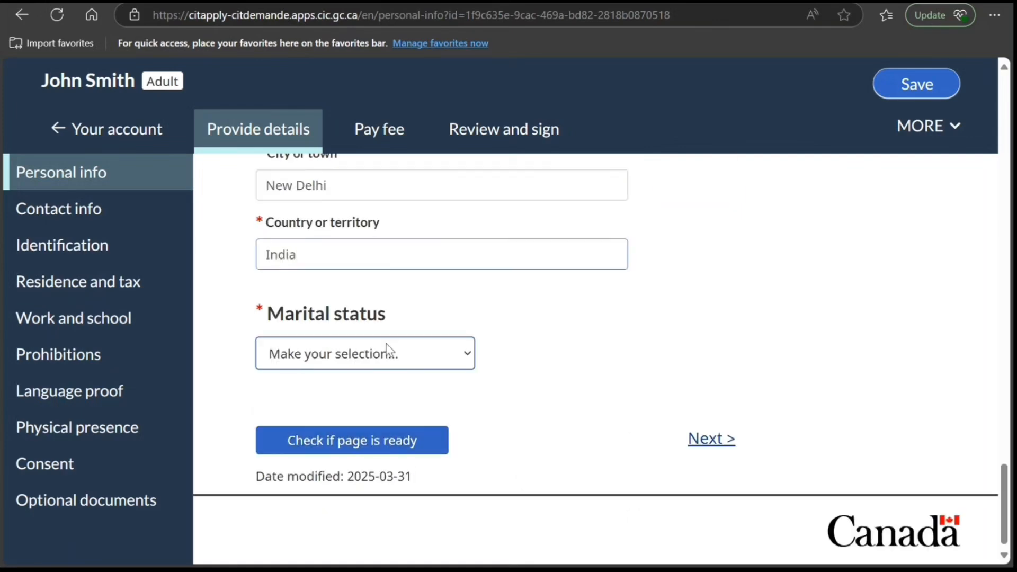
pyautogui.click(367, 416)
pyautogui.scroll(-1, 457, 423)
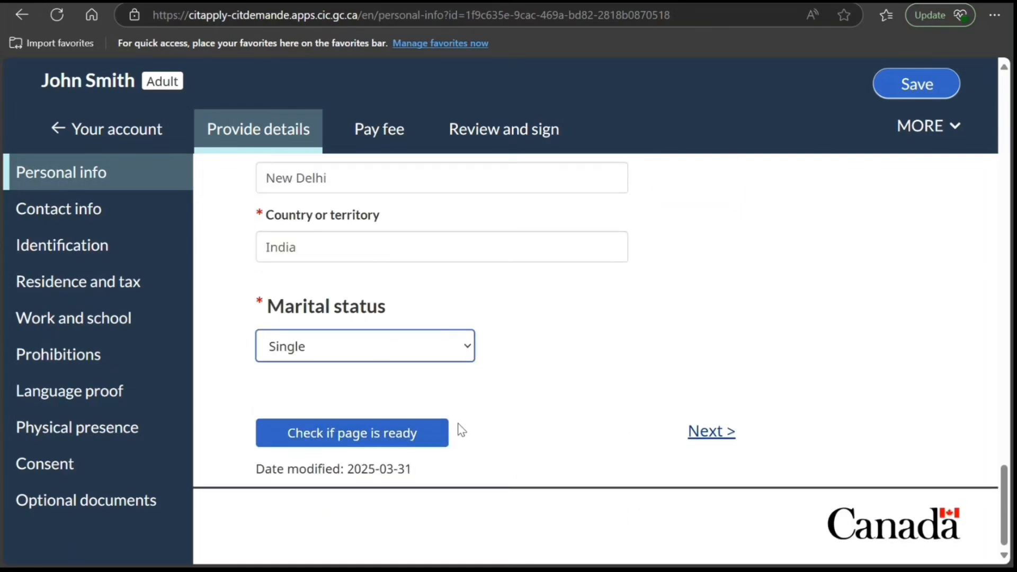
# - Check that the personal info page is ready and continue to the contact information page
pyautogui.click(516, 453)
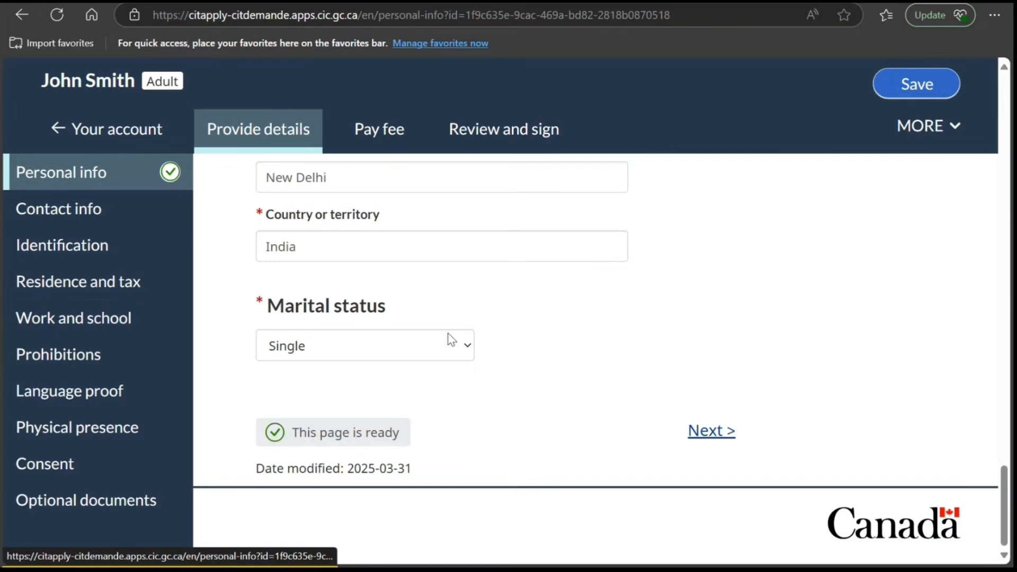
pyautogui.click(701, 434)
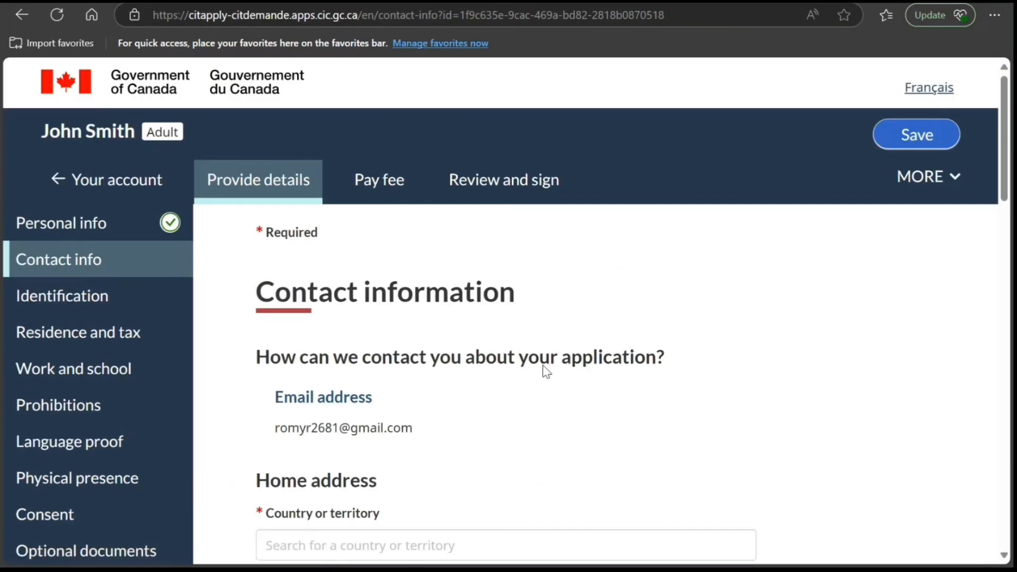
# - Set the home address country to Canada and answer Yes to the mailing address being the same as the home address
pyautogui.scroll(-5, 528, 361)
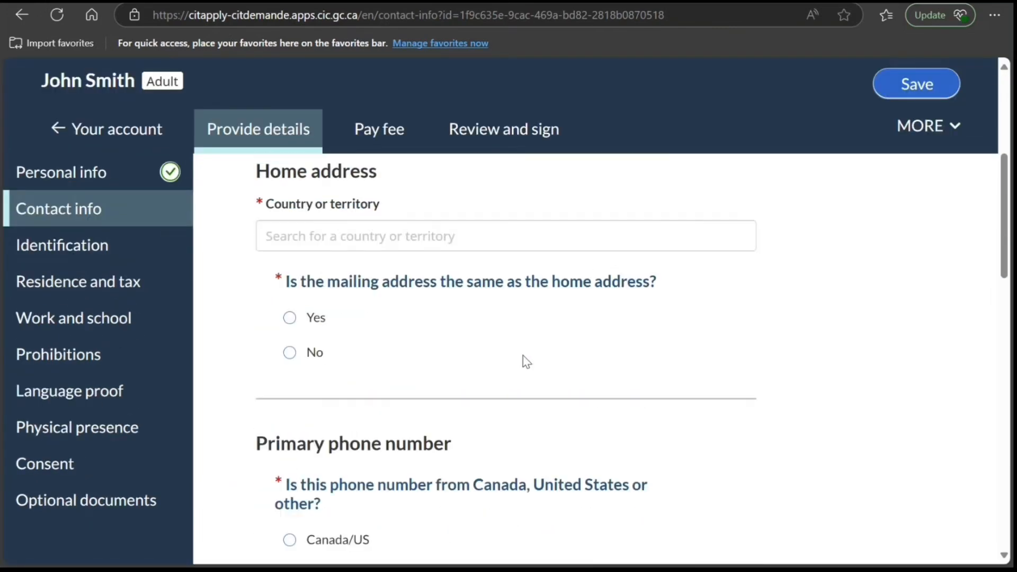
pyautogui.click(444, 244)
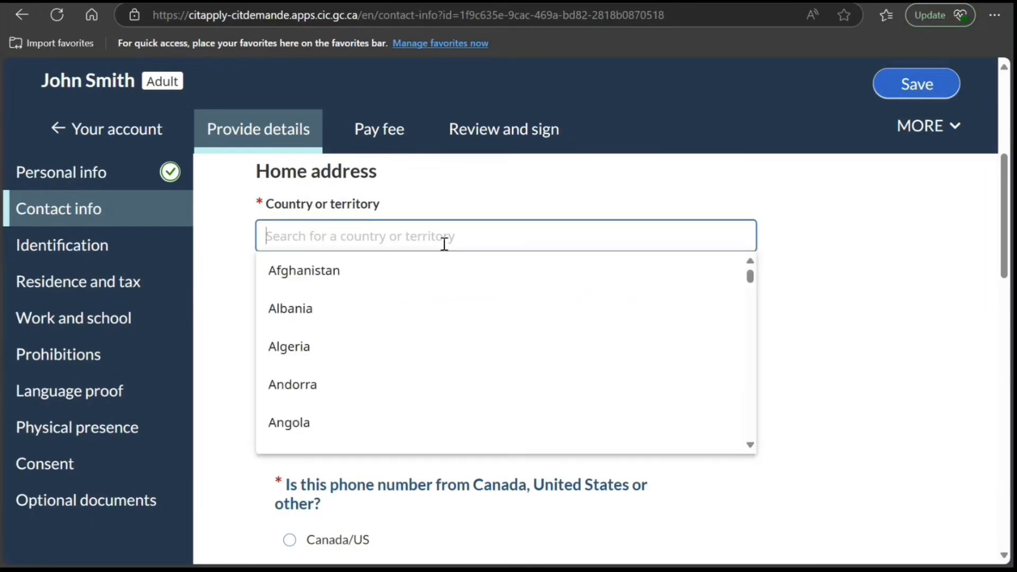
pyautogui.write('ca')
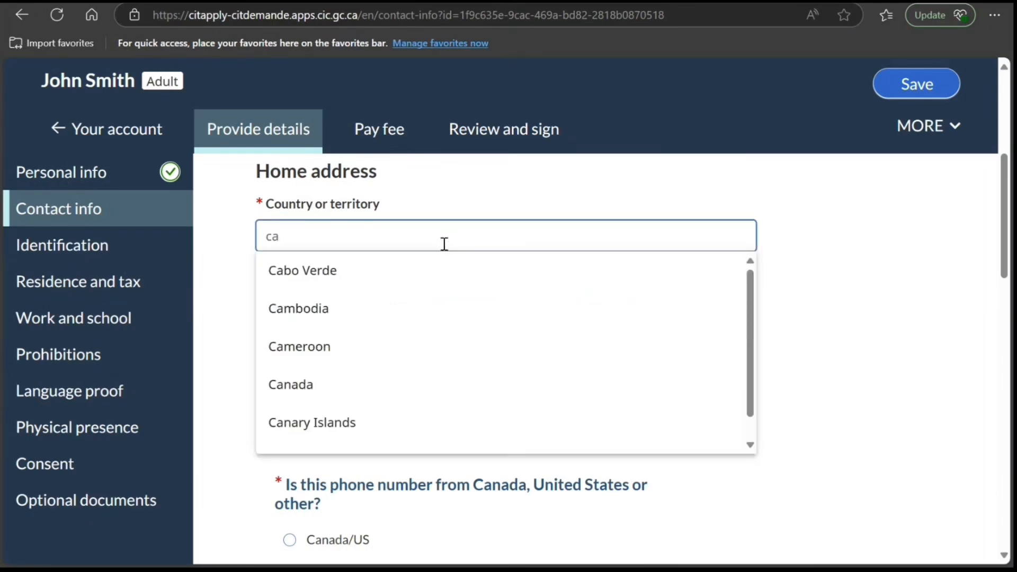
pyautogui.write('na')
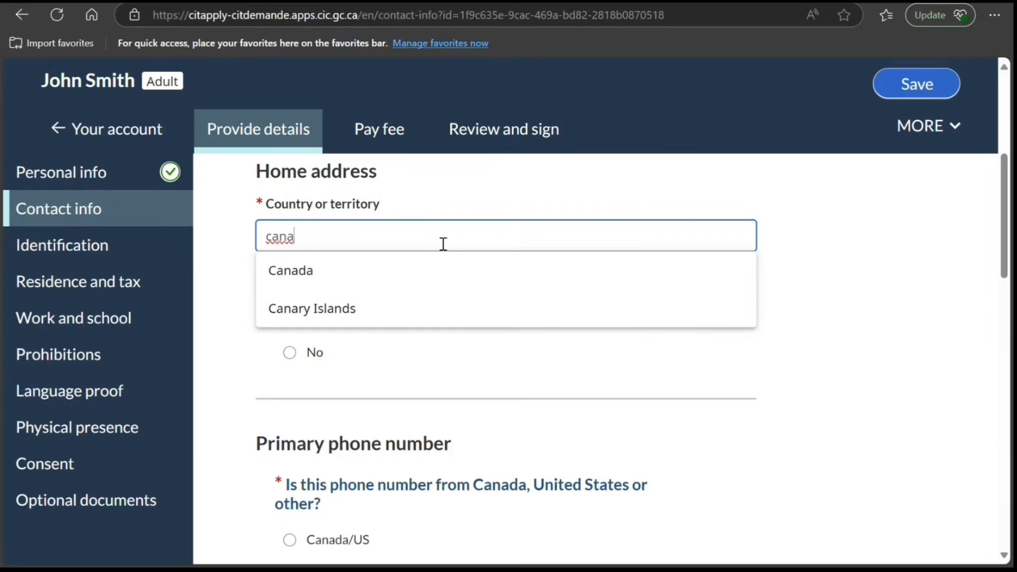
pyautogui.click(365, 272)
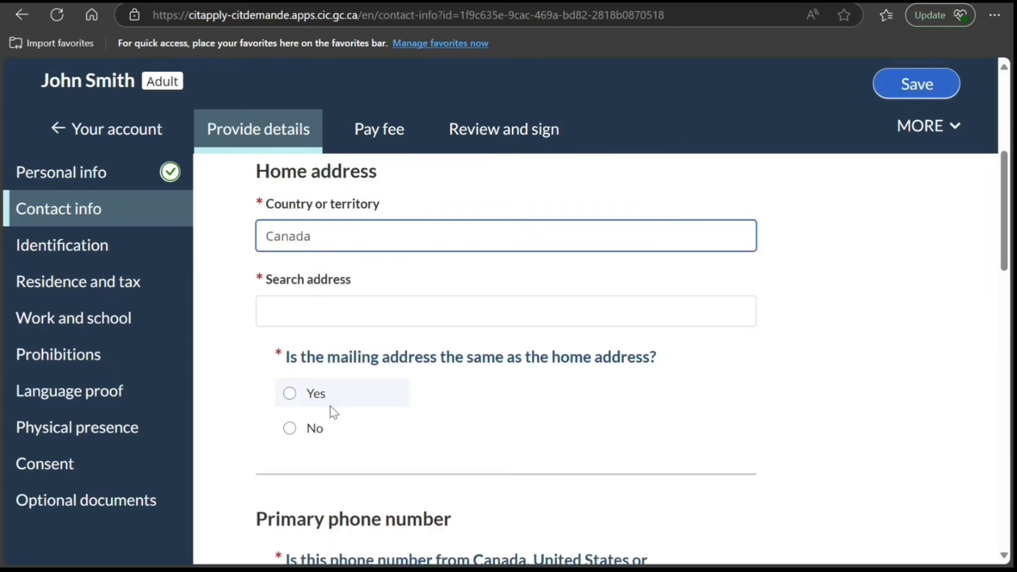
pyautogui.click(290, 395)
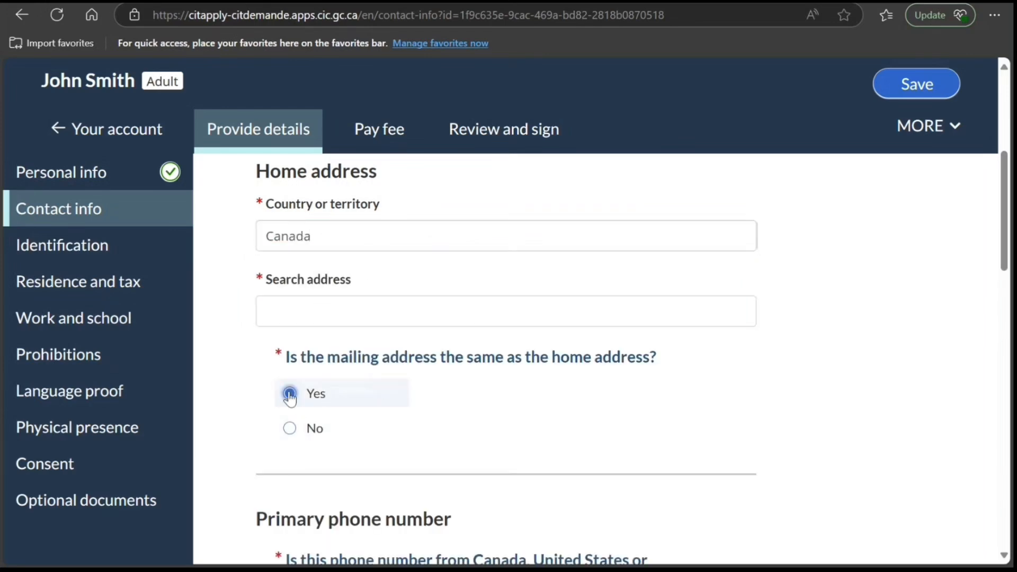
# - Start an address search for the home address and switch to entering the address manually
pyautogui.click(352, 306)
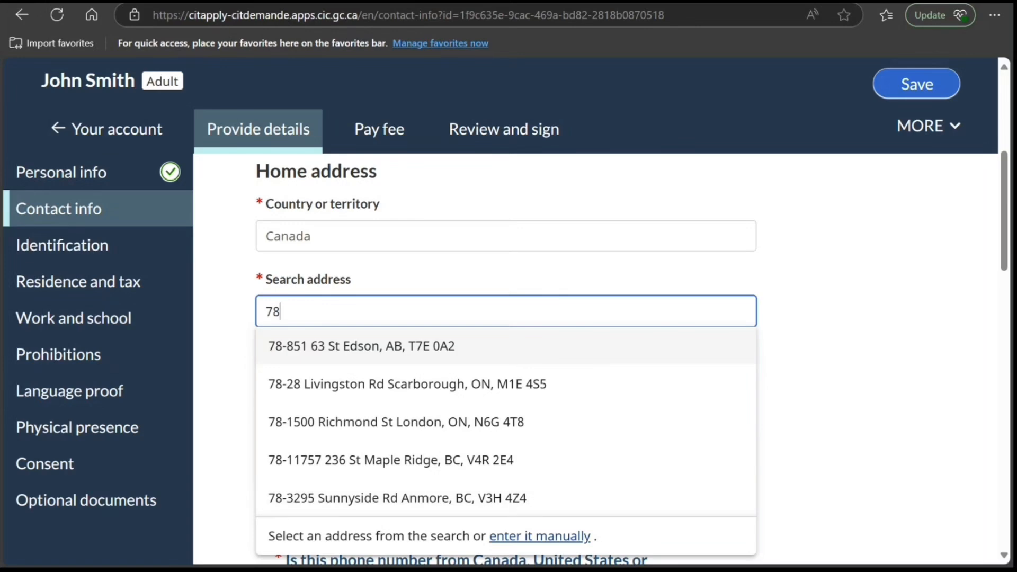
pyautogui.click(515, 536)
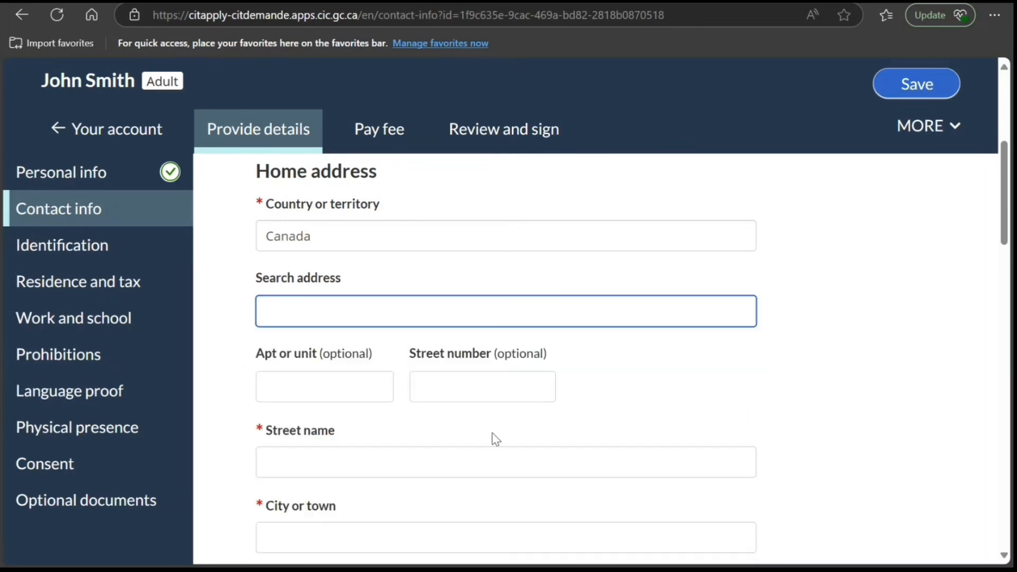
pyautogui.scroll(-3, 345, 358)
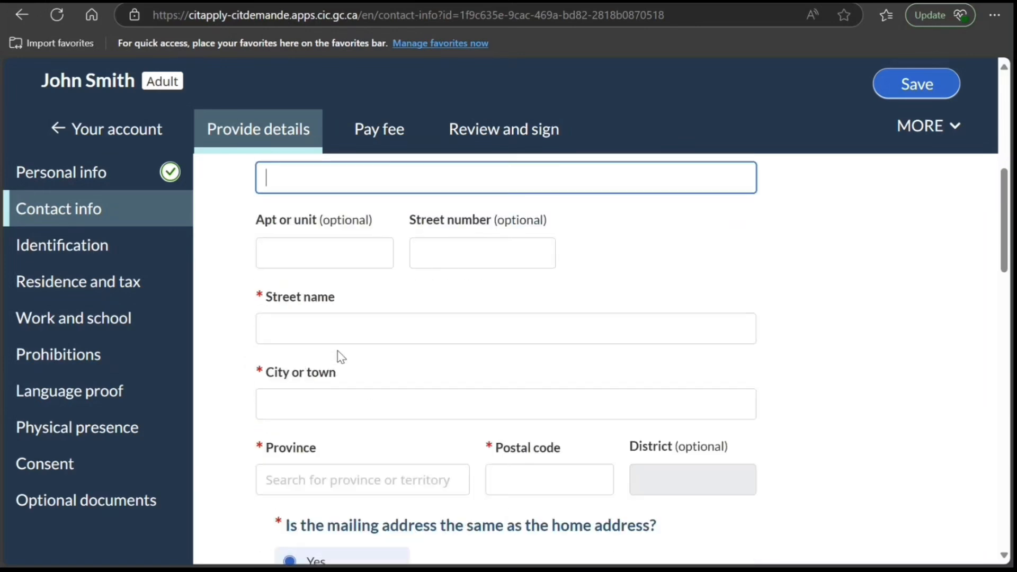
pyautogui.click(330, 302)
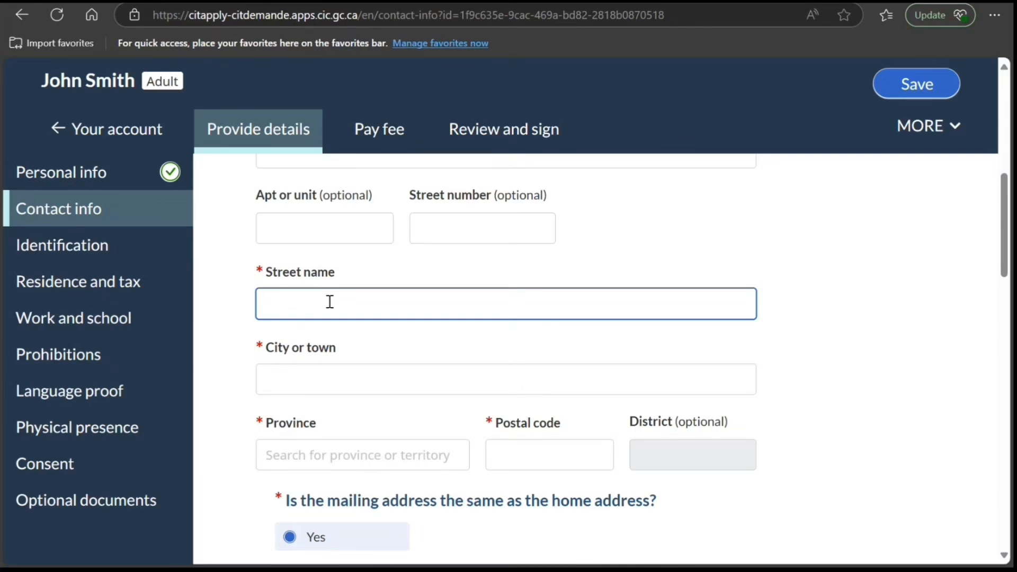
pyautogui.scroll(2, 302, 298)
# - Fill in the street number, street name and city of the home address
pyautogui.click(453, 308)
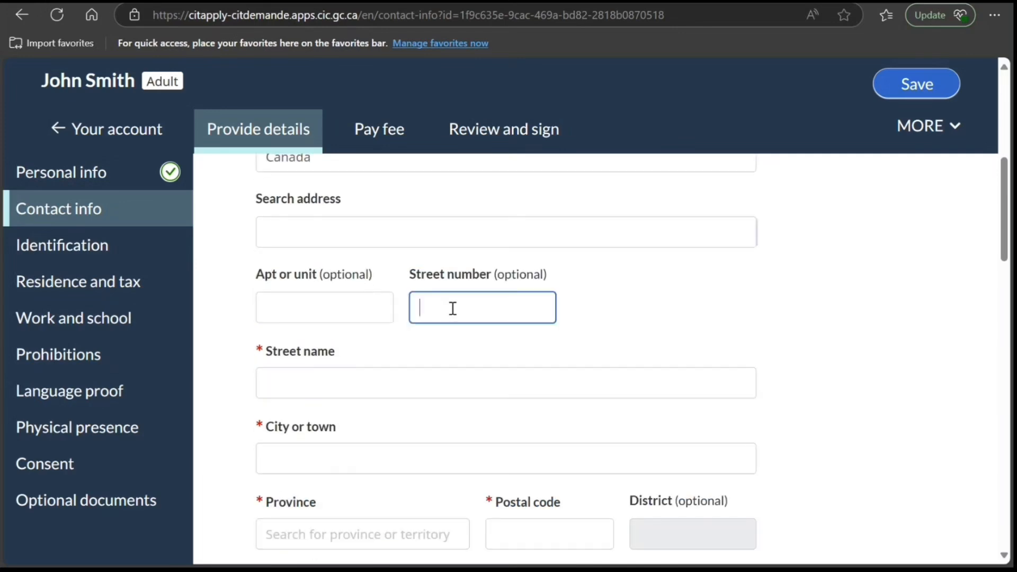
pyautogui.write('7878')
pyautogui.press('Tab')
pyautogui.write('reerere')
pyautogui.press('Tab')
pyautogui.write('re')
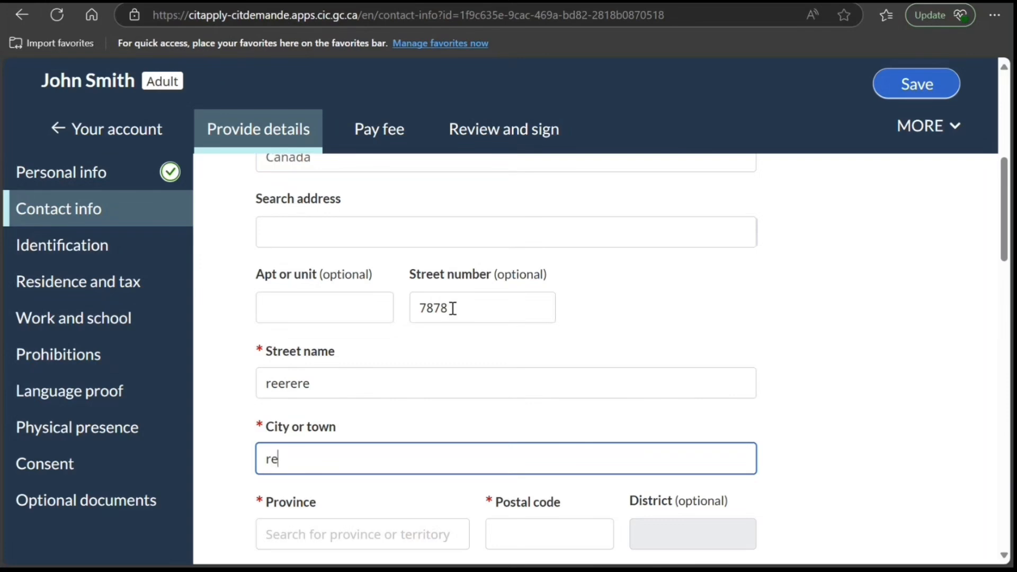
pyautogui.write('ree')
pyautogui.press('Tab')
# - Set the home address province to ON and fill in the postal code
pyautogui.write('oo')
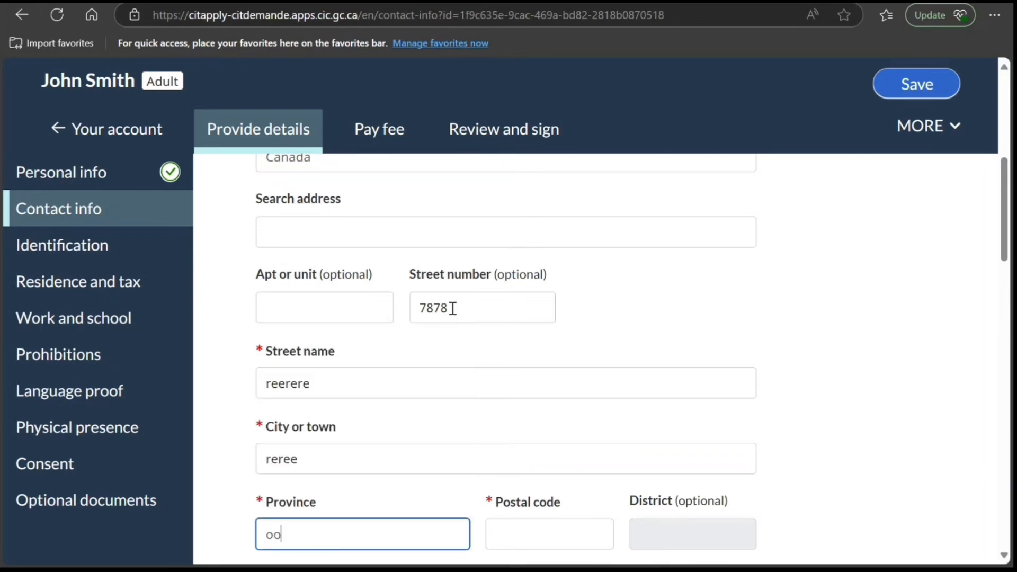
pyautogui.press('BackSpace')
pyautogui.press('BackSpace')
pyautogui.write('ON')
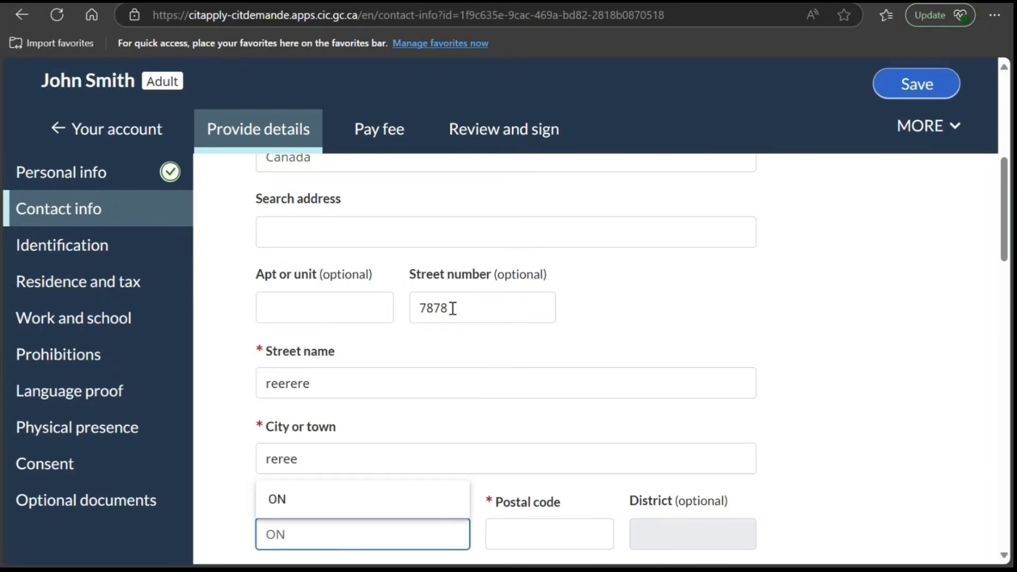
pyautogui.click(564, 535)
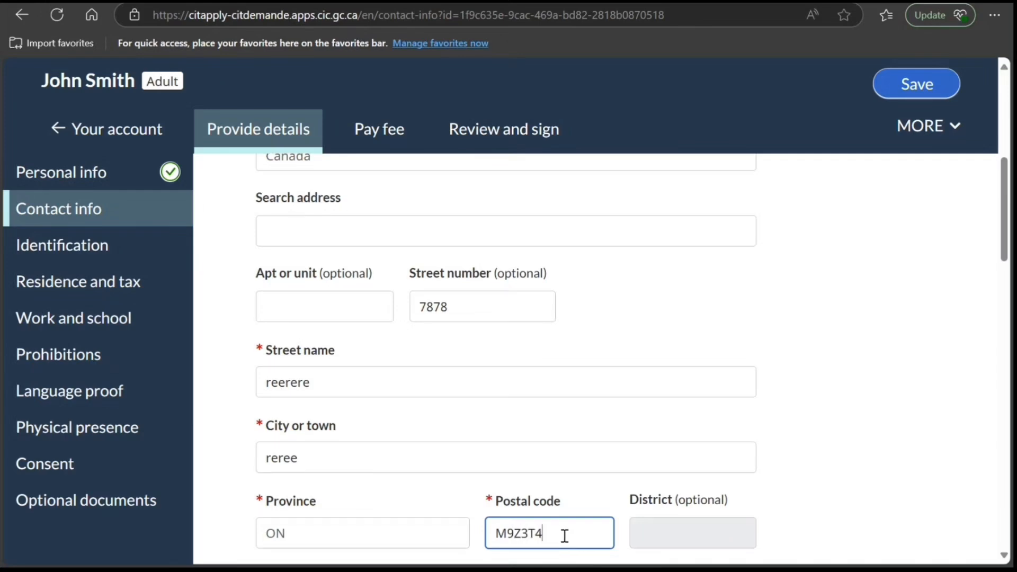
# - Mark the primary phone number as a Canada/US number of the Cellular type
pyautogui.scroll(-5, 561, 537)
pyautogui.scroll(-2, 476, 492)
pyautogui.scroll(-1, 433, 466)
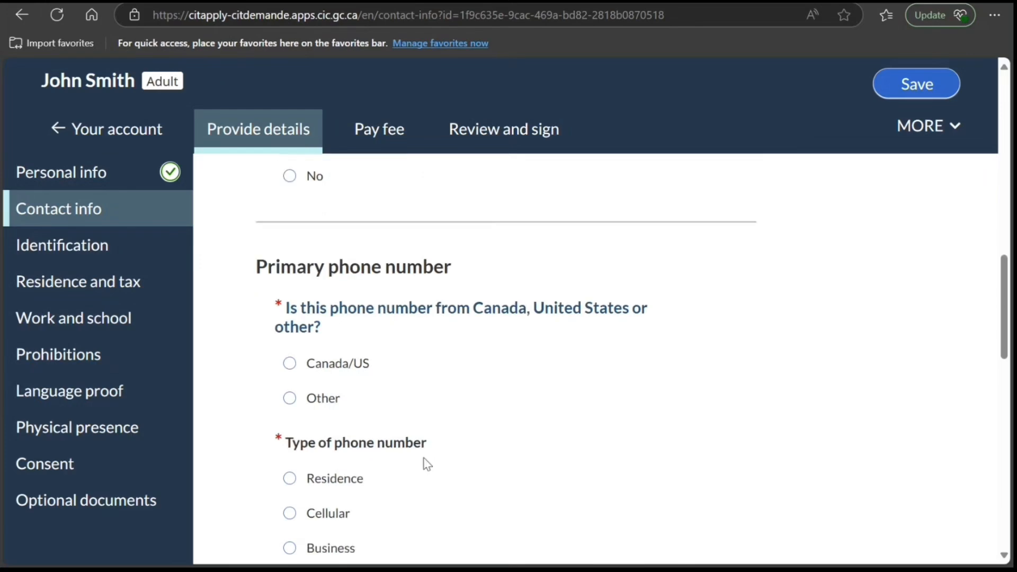
pyautogui.click(290, 363)
pyautogui.scroll(-4, 384, 402)
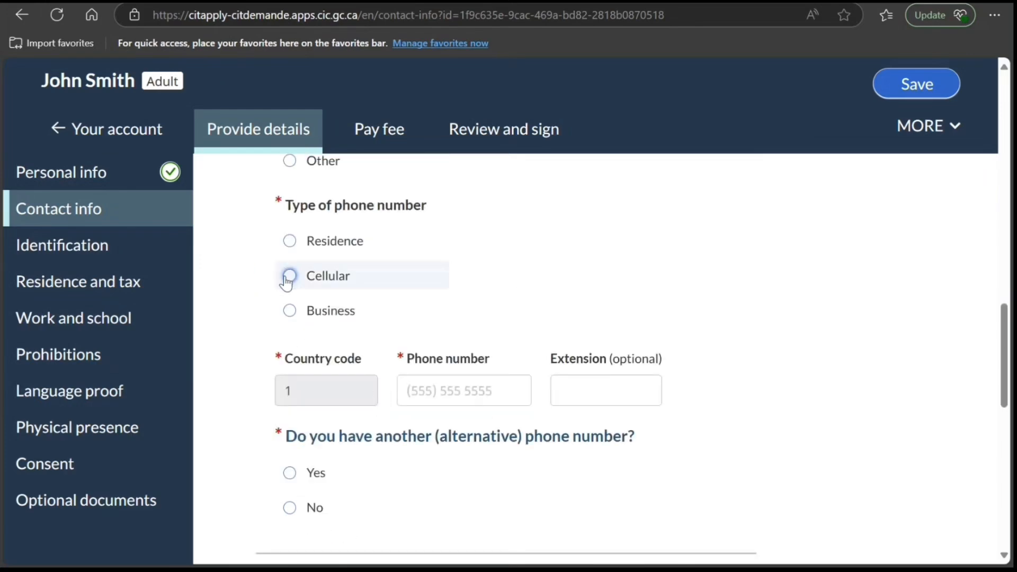
pyautogui.click(287, 281)
# - Enter the applicant's primary phone number and answer No to having an alternative phone number
pyautogui.click(418, 398)
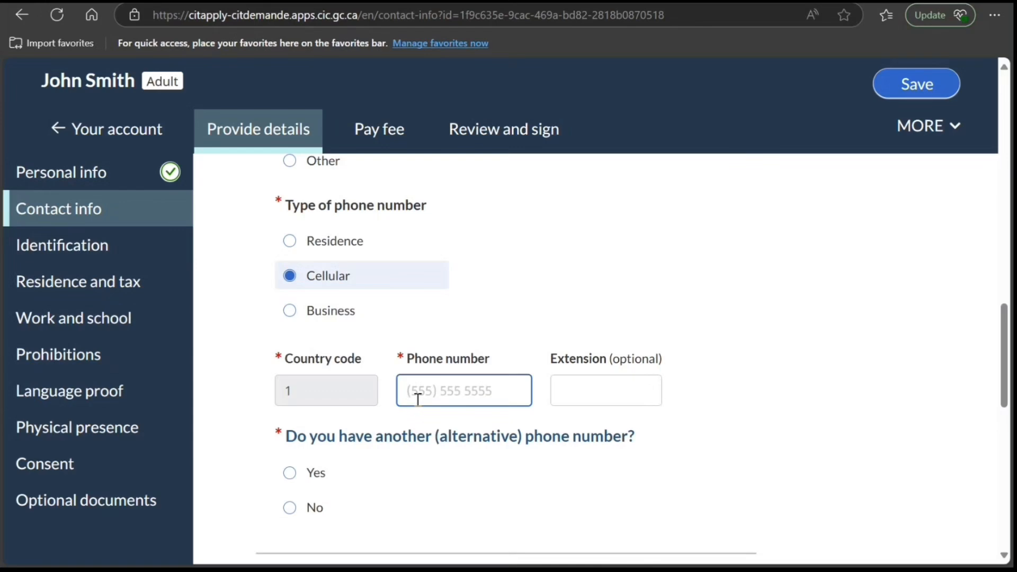
pyautogui.write('9999999999')
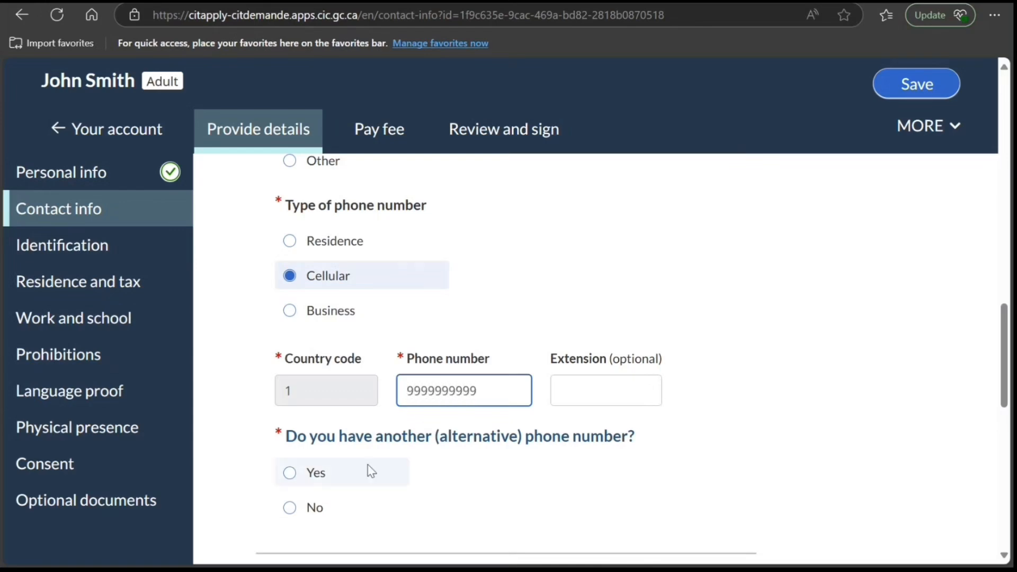
pyautogui.click(291, 508)
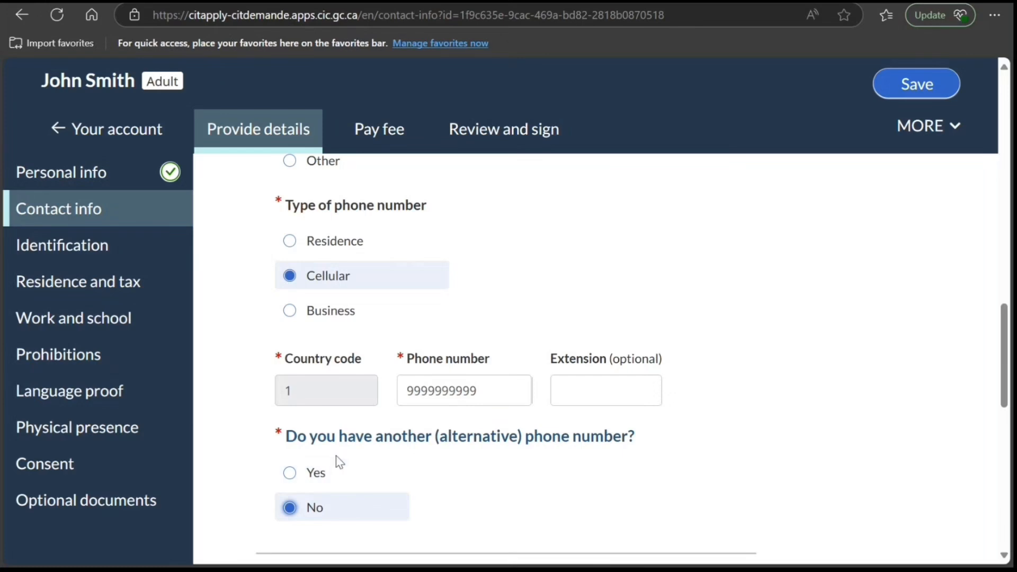
# - State that the applicant is filling out the application personally and wants IRCC to contact them directly for updates
pyautogui.scroll(-3, 335, 466)
pyautogui.scroll(-3, 330, 472)
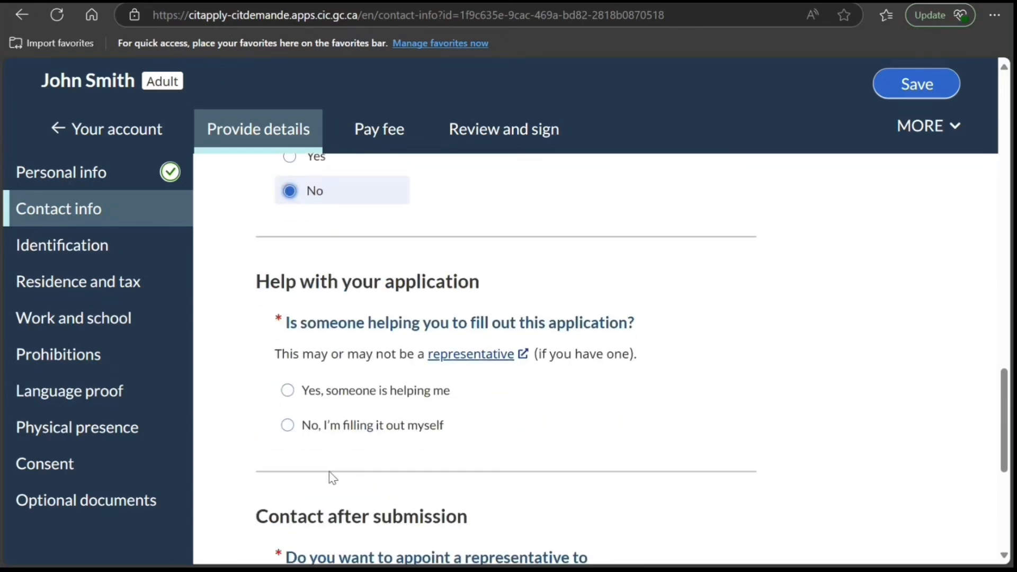
pyautogui.click(287, 426)
pyautogui.scroll(-5, 363, 461)
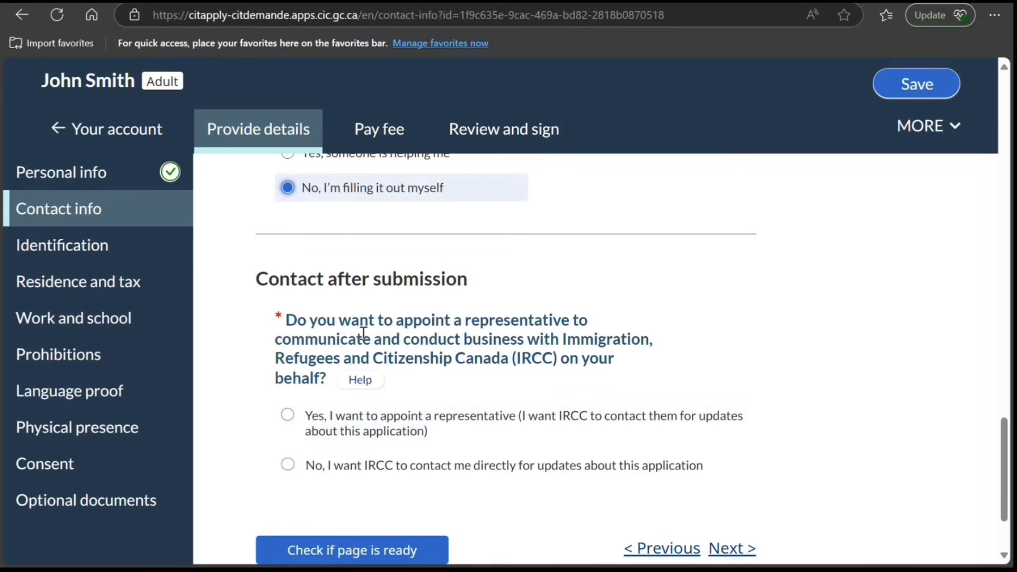
pyautogui.click(291, 468)
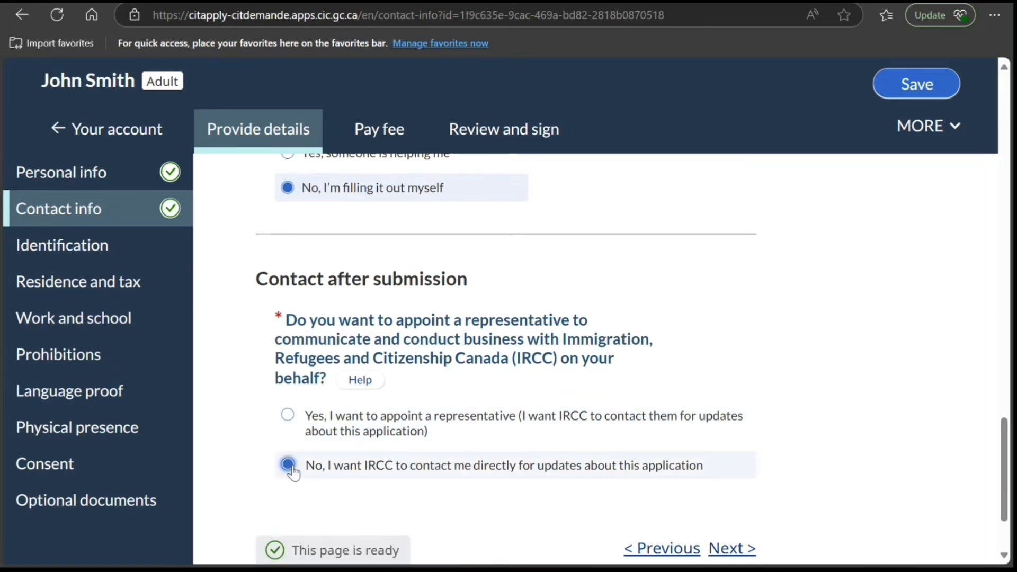
# - Continue to the Identification page and review its requirements for the citizenship photo, photographer information and personal ID
pyautogui.scroll(-2, 386, 480)
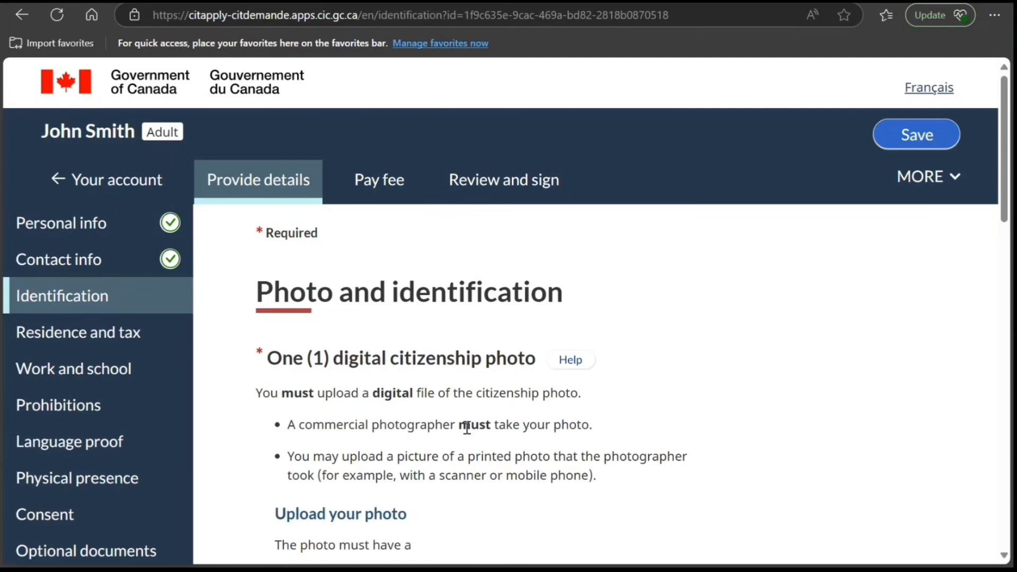
pyautogui.scroll(-5, 422, 384)
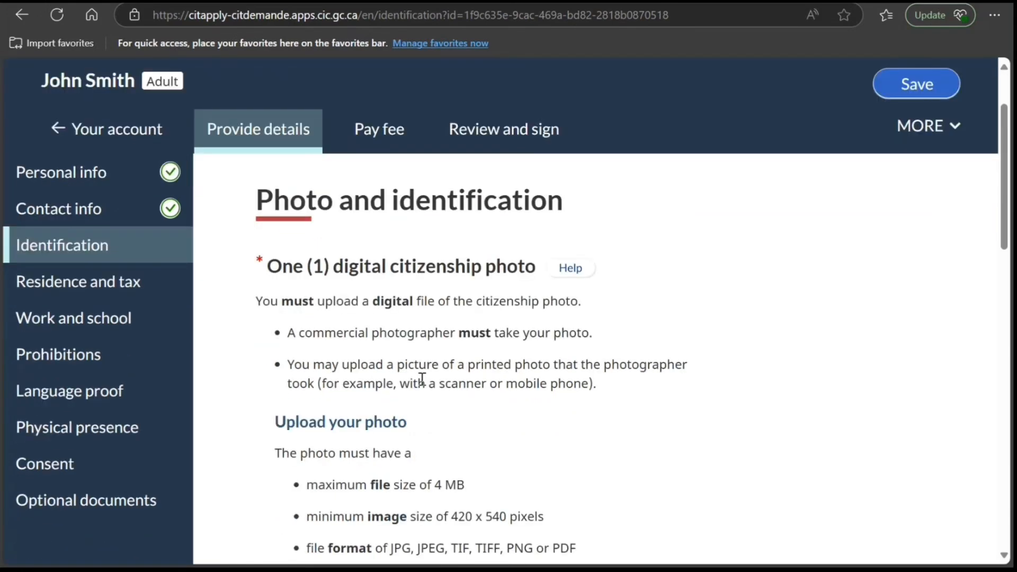
pyautogui.scroll(5, 752, 443)
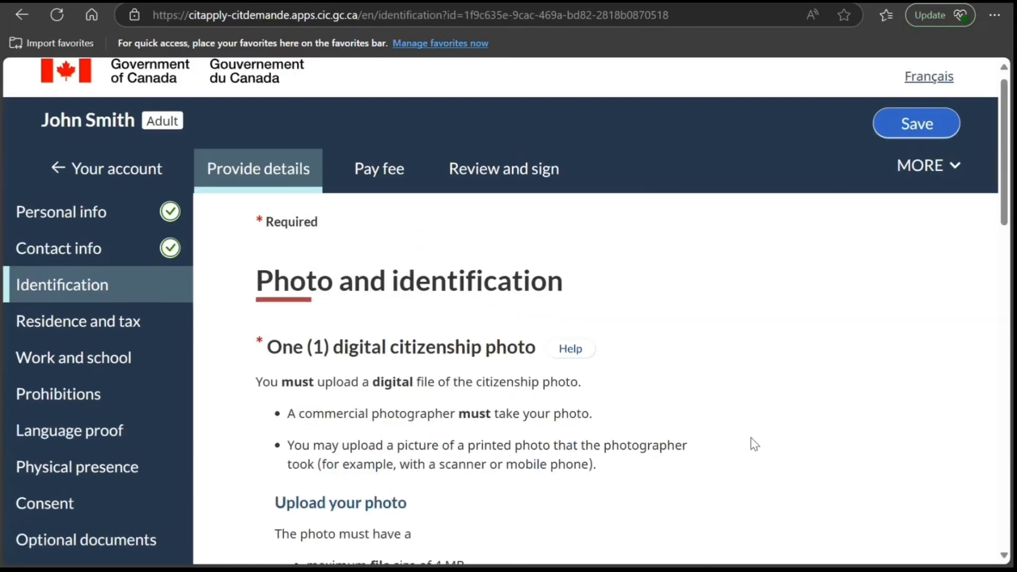
pyautogui.scroll(-5, 736, 282)
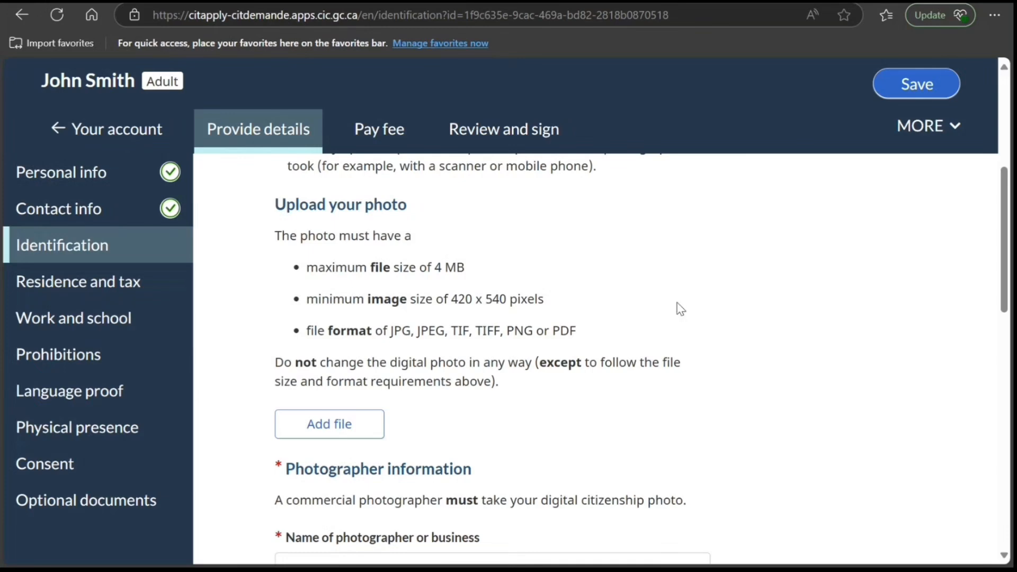
pyautogui.scroll(-1, 498, 377)
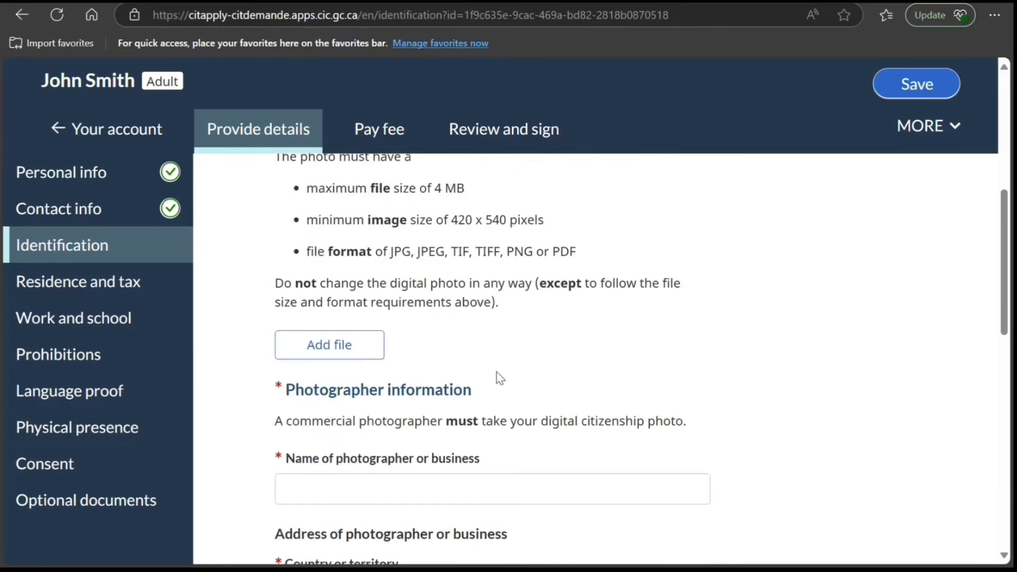
pyautogui.scroll(-3, 500, 377)
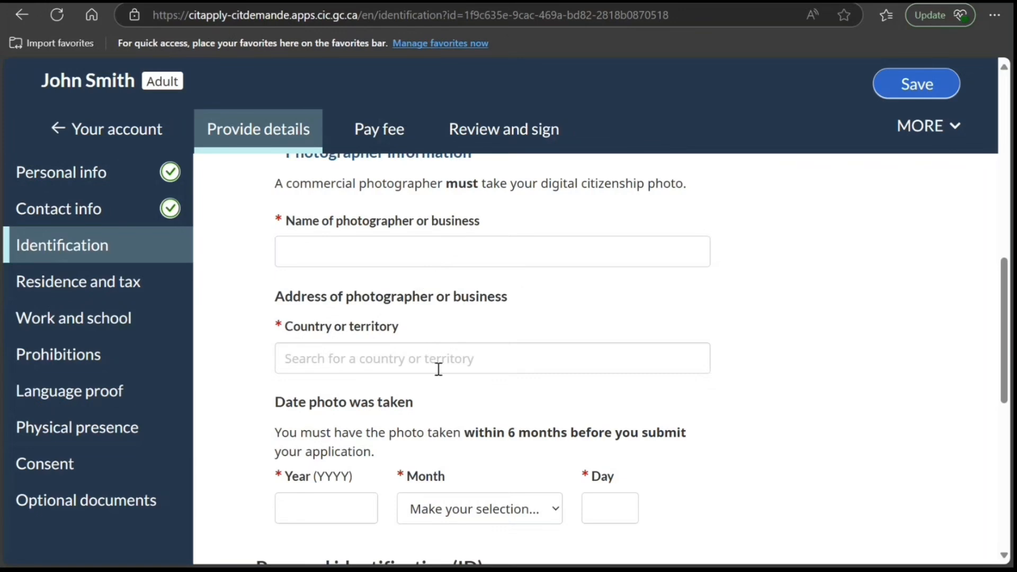
pyautogui.scroll(-1, 426, 373)
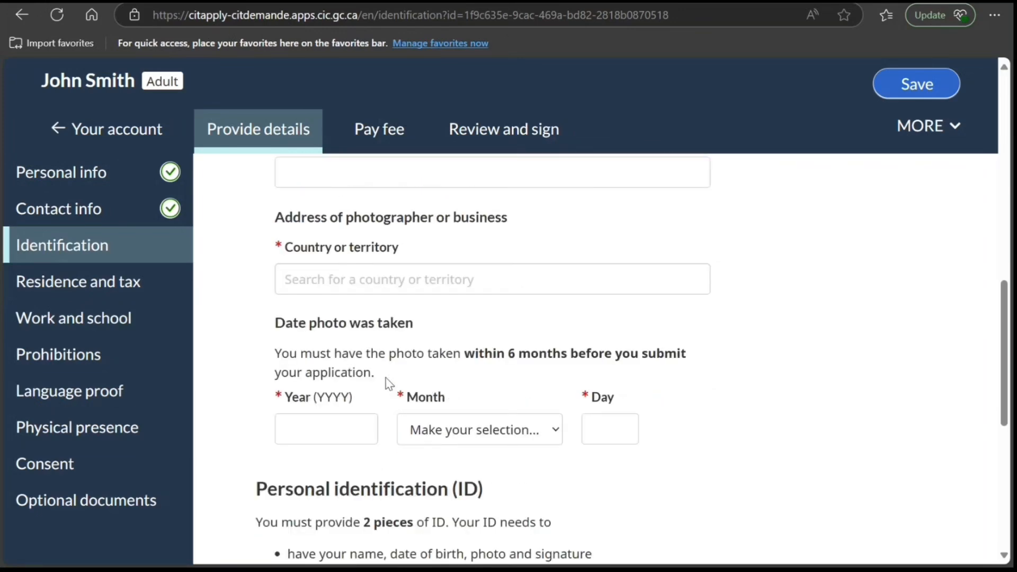
pyautogui.scroll(-3, 476, 366)
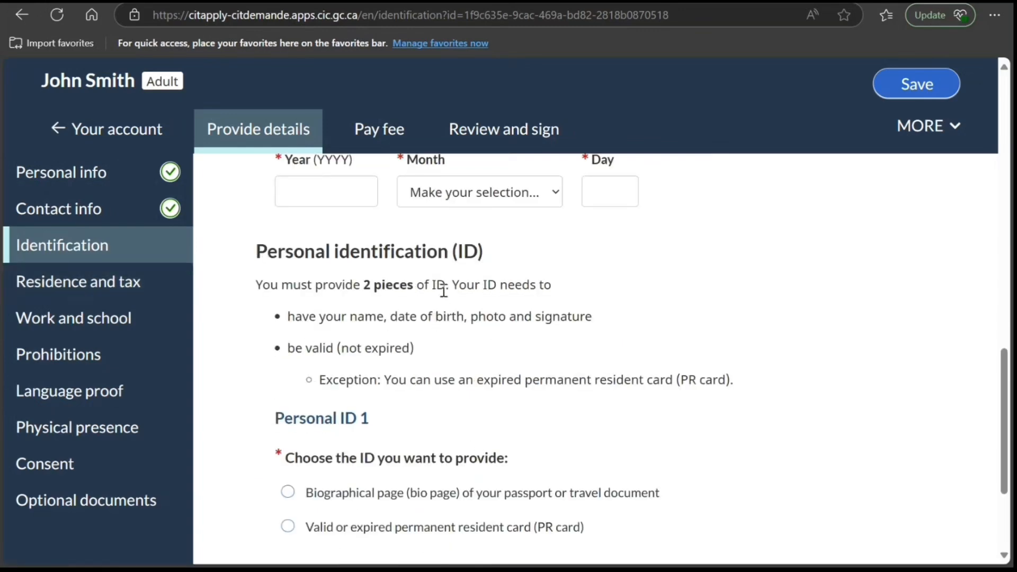
pyautogui.scroll(-1, 464, 307)
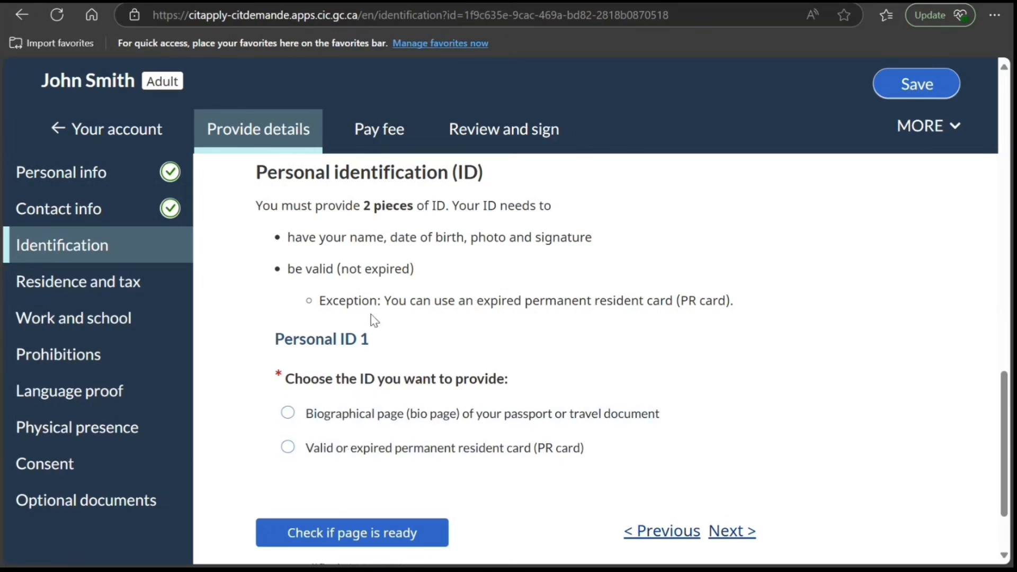
pyautogui.scroll(-1, 371, 317)
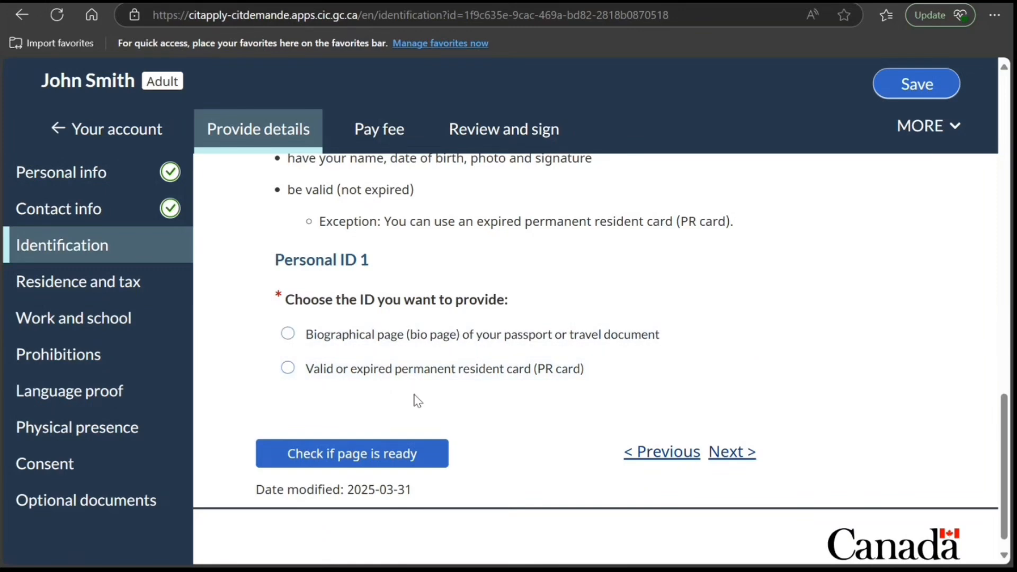
pyautogui.scroll(-1, 418, 400)
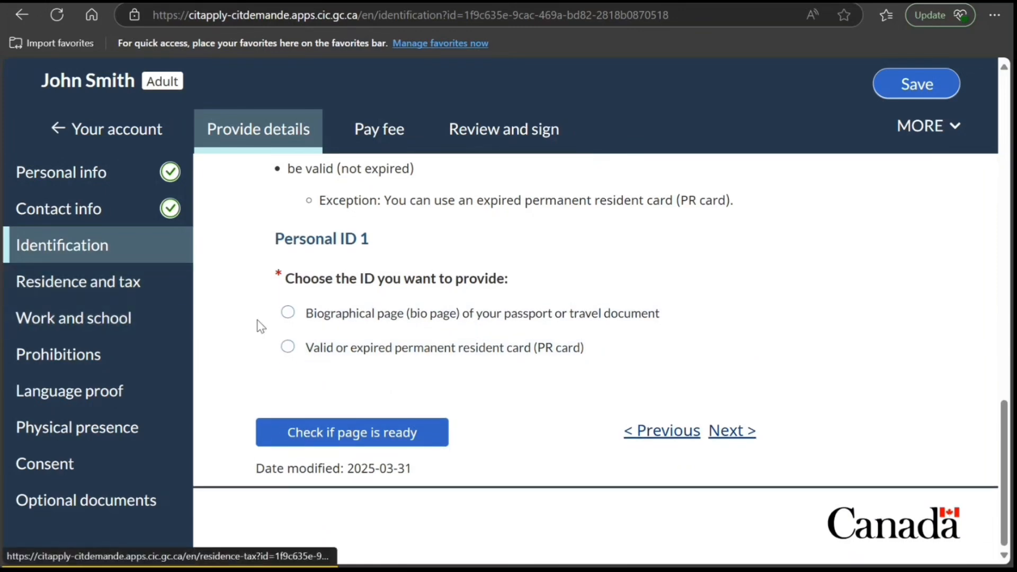
# - Choose the permanent resident card (PR card) as Personal ID 1 and the driver's licence as Personal ID 2
pyautogui.scroll(4, 267, 334)
pyautogui.scroll(-3, 265, 334)
pyautogui.click(288, 427)
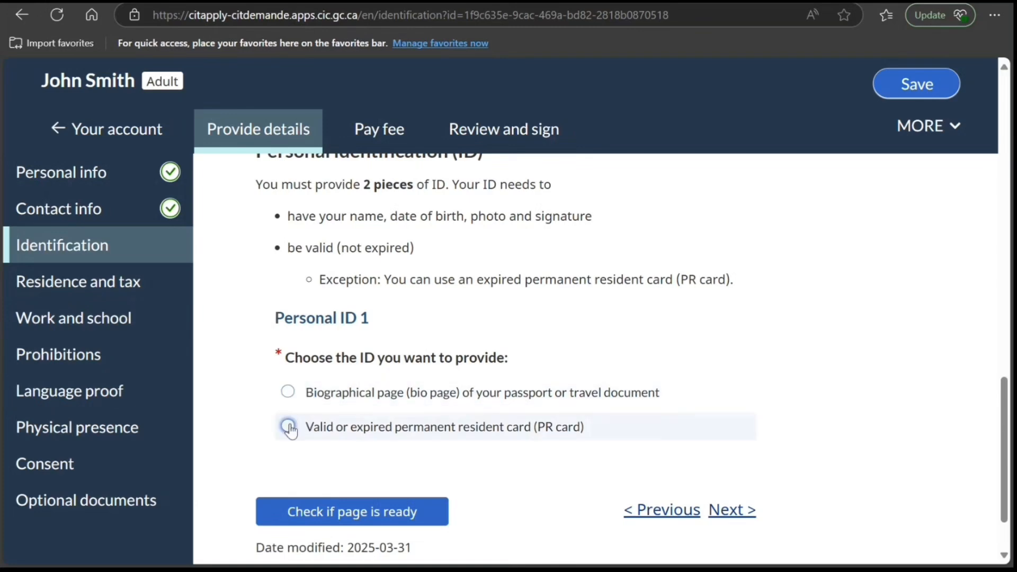
pyautogui.scroll(-7, 329, 399)
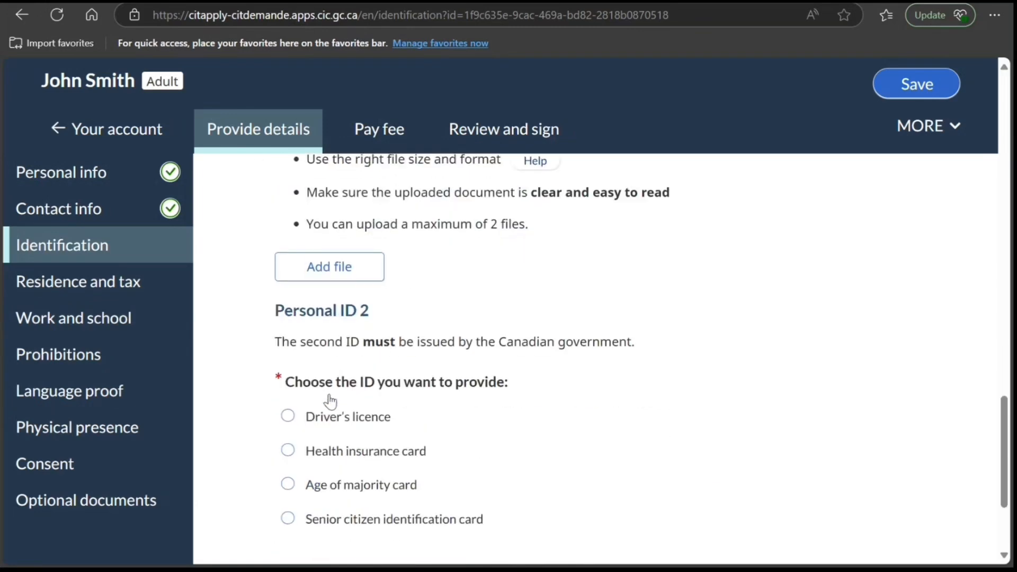
pyautogui.click(318, 424)
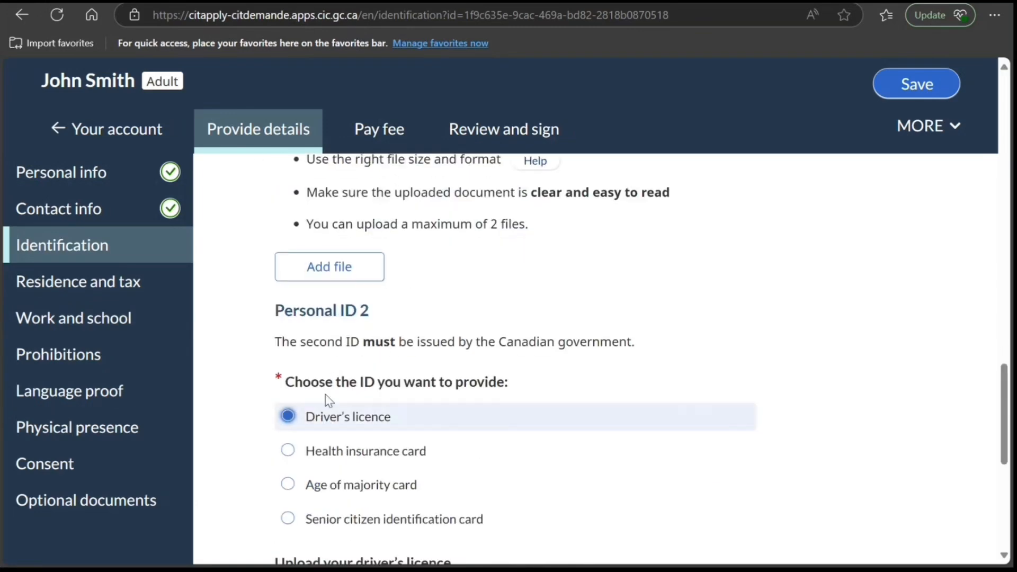
# - Review the driver's licence upload instructions and open the Residence and tax page
pyautogui.scroll(-3, 326, 394)
pyautogui.scroll(-5, 326, 392)
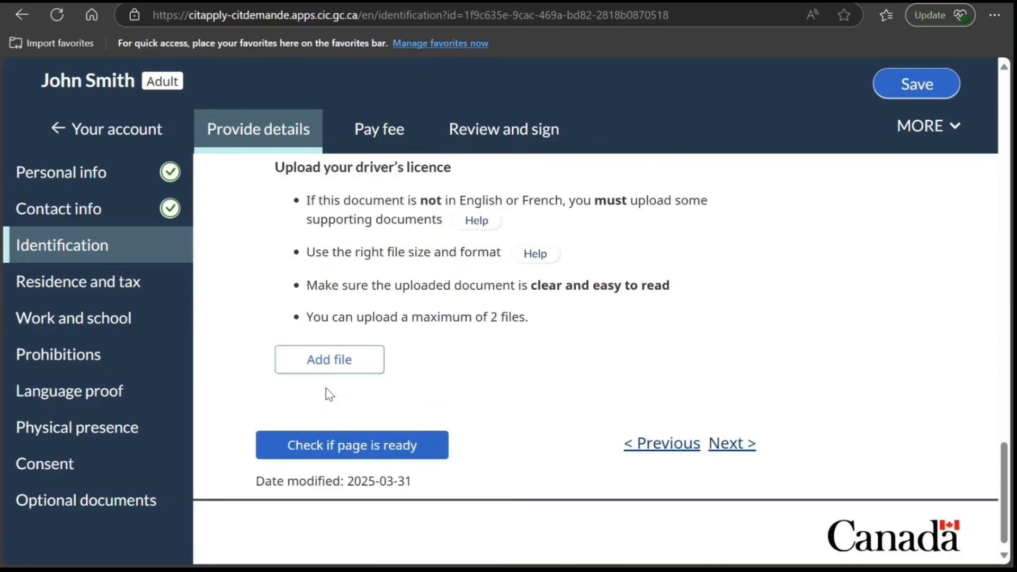
pyautogui.scroll(15, 326, 390)
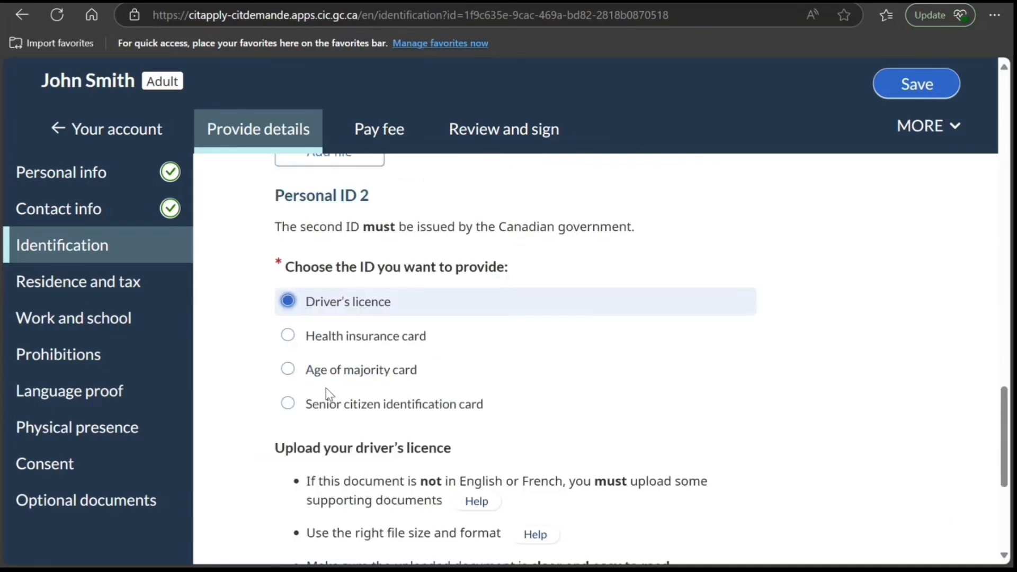
pyautogui.scroll(5, 325, 389)
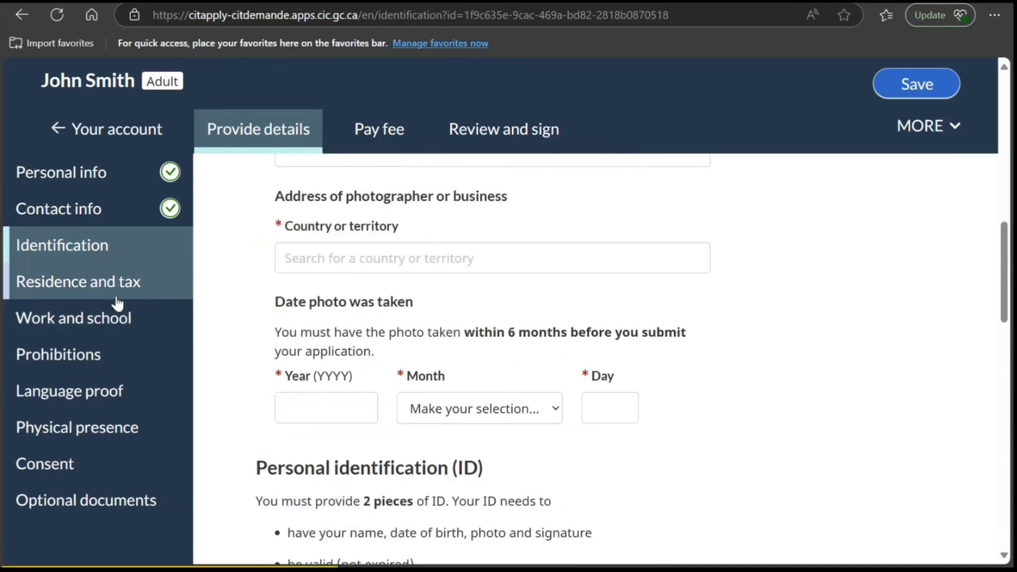
pyautogui.click(118, 298)
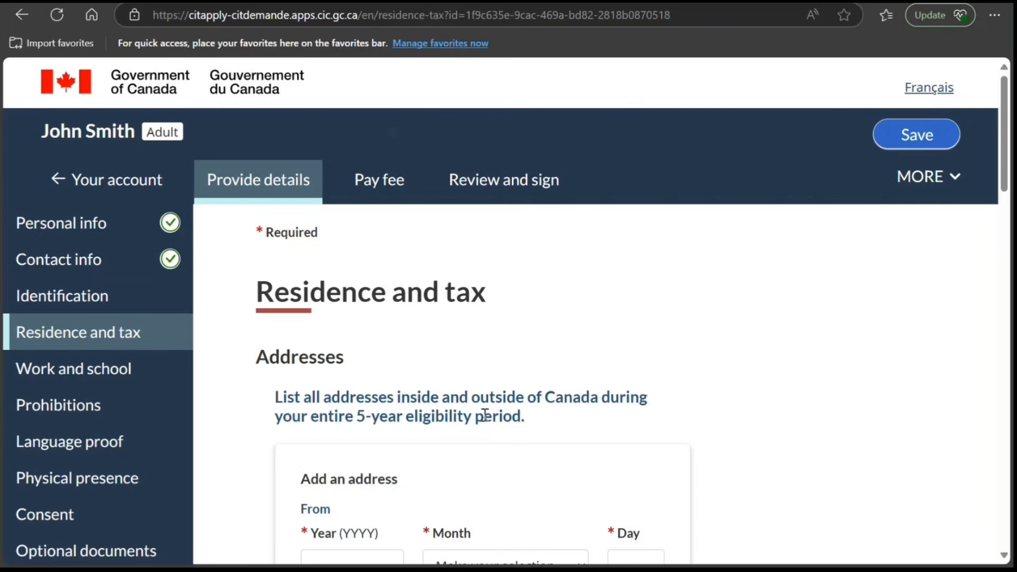
# - Mark the address being added as the current address and set its From date to 2020 May 05
pyautogui.scroll(-3, 483, 416)
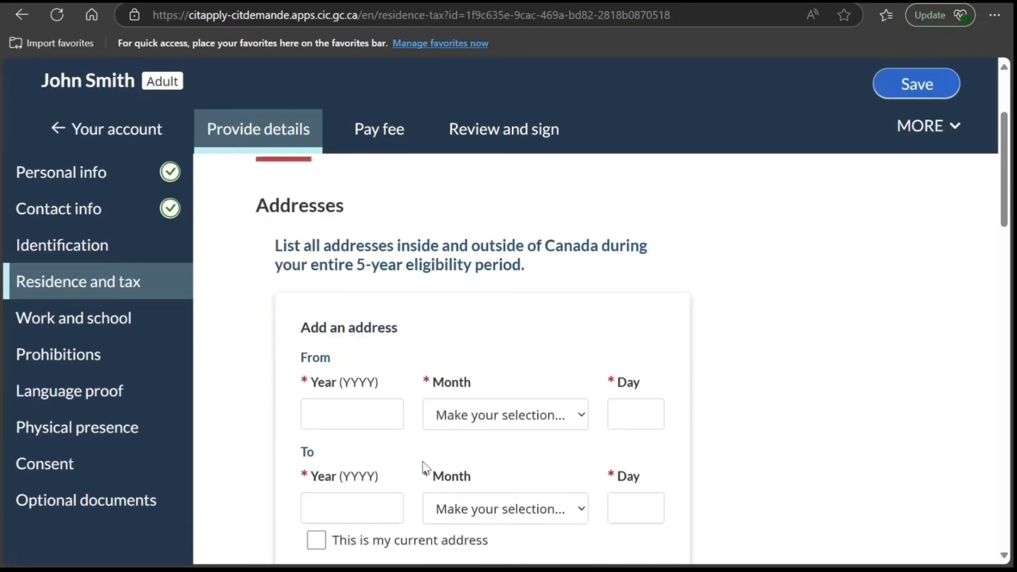
pyautogui.click(383, 418)
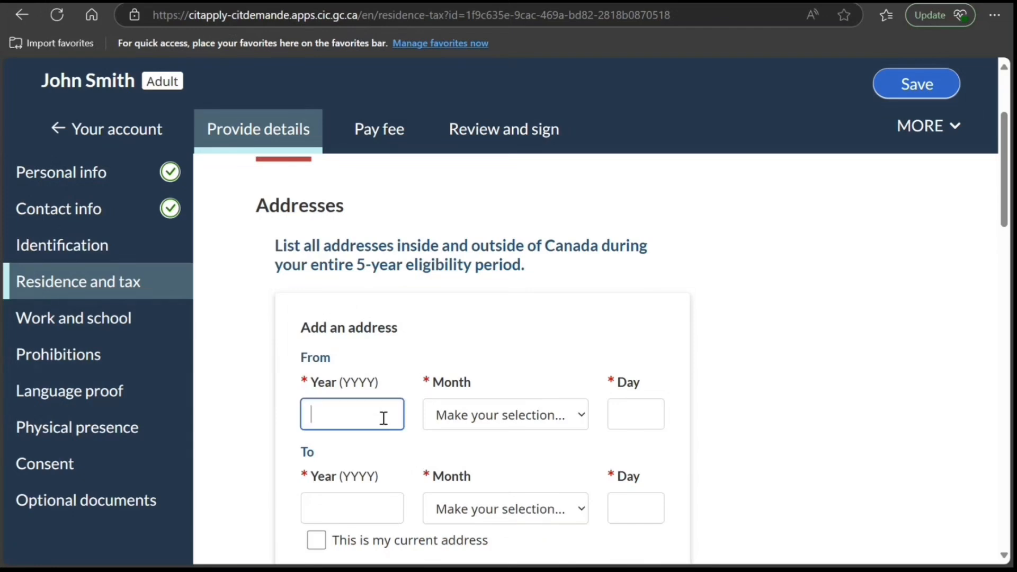
pyautogui.scroll(-1, 381, 418)
pyautogui.click(317, 461)
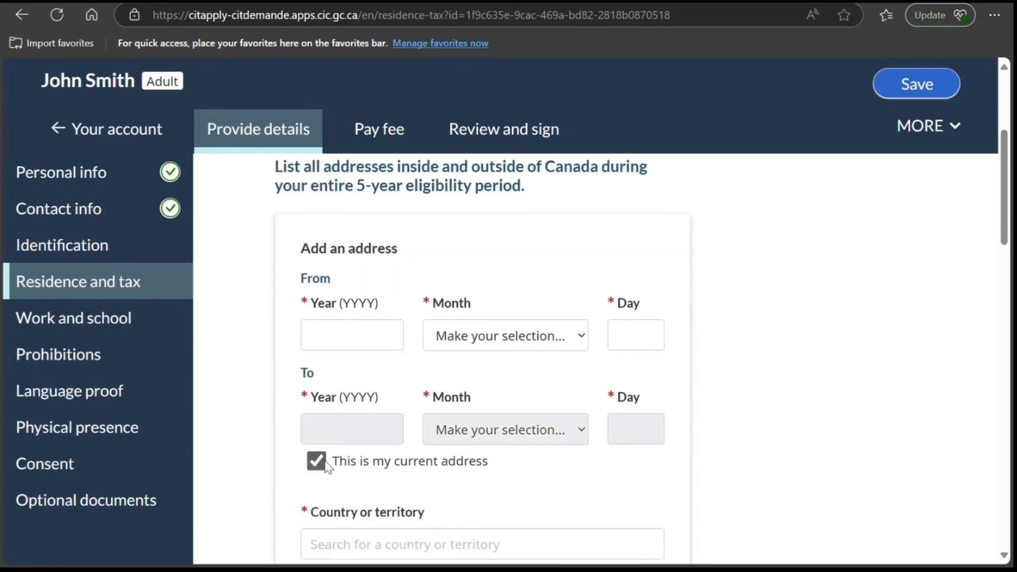
pyautogui.click(365, 337)
pyautogui.write('2')
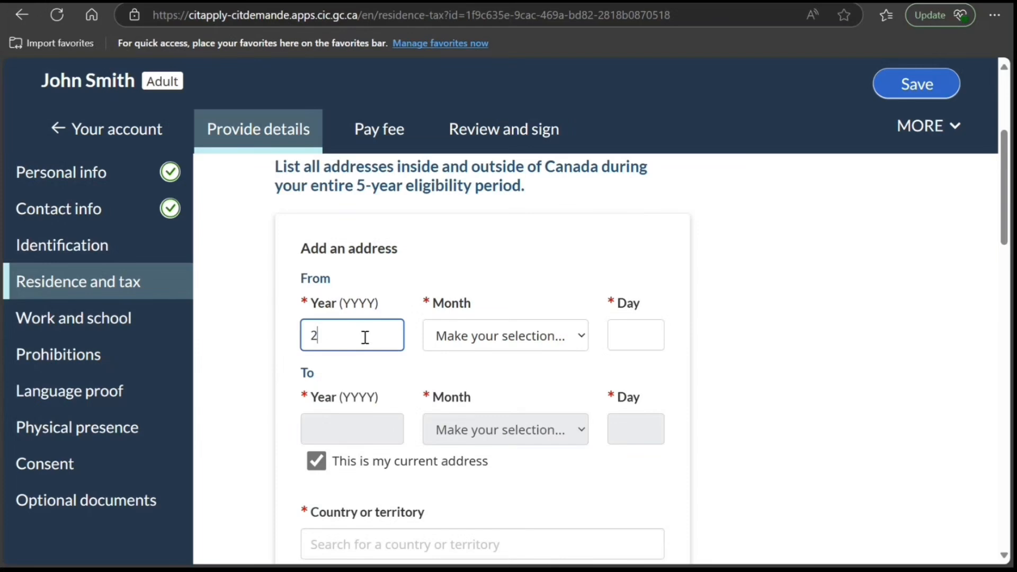
pyautogui.write('020')
pyautogui.click(508, 333)
pyautogui.click(500, 148)
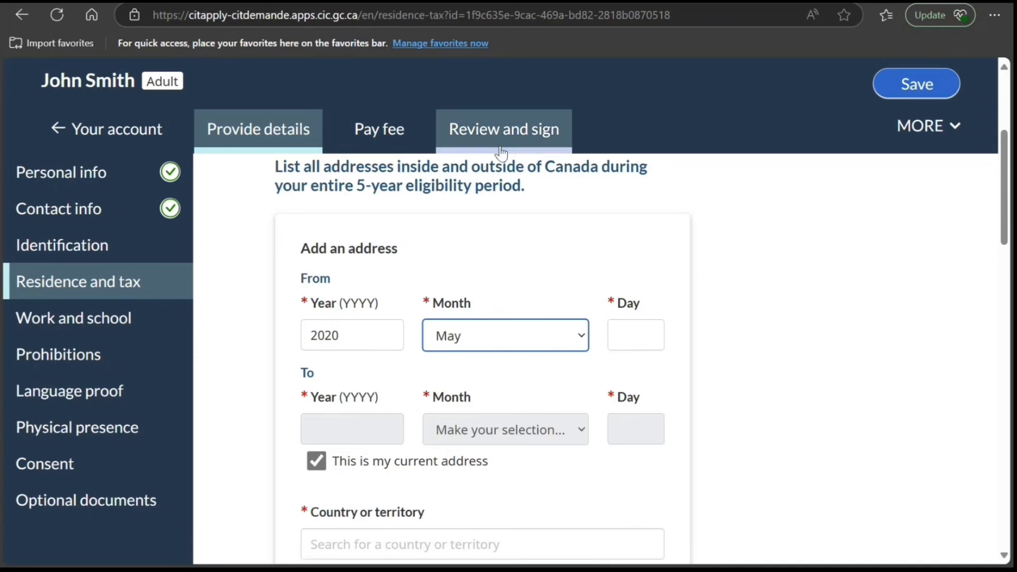
pyautogui.click(626, 333)
pyautogui.write('0')
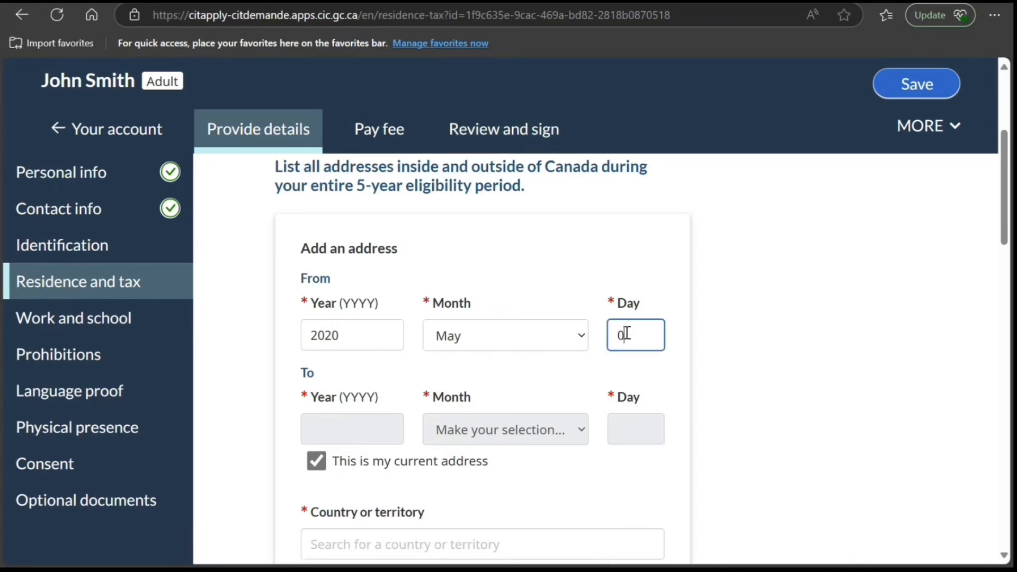
pyautogui.write('5')
# - Choose India as the country or territory of the current address and look over its address fields
pyautogui.scroll(-3, 627, 332)
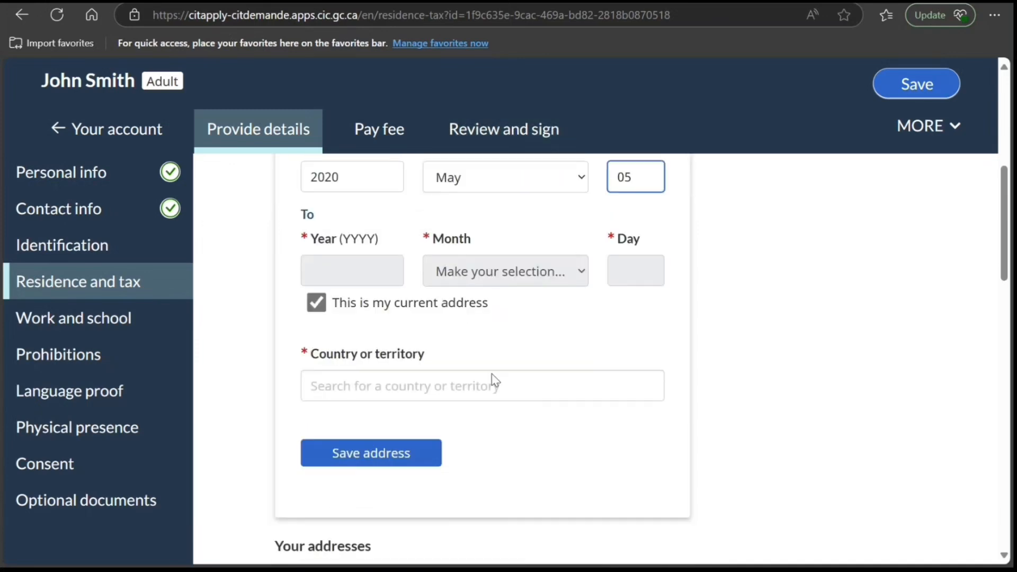
pyautogui.click(487, 386)
pyautogui.write('i')
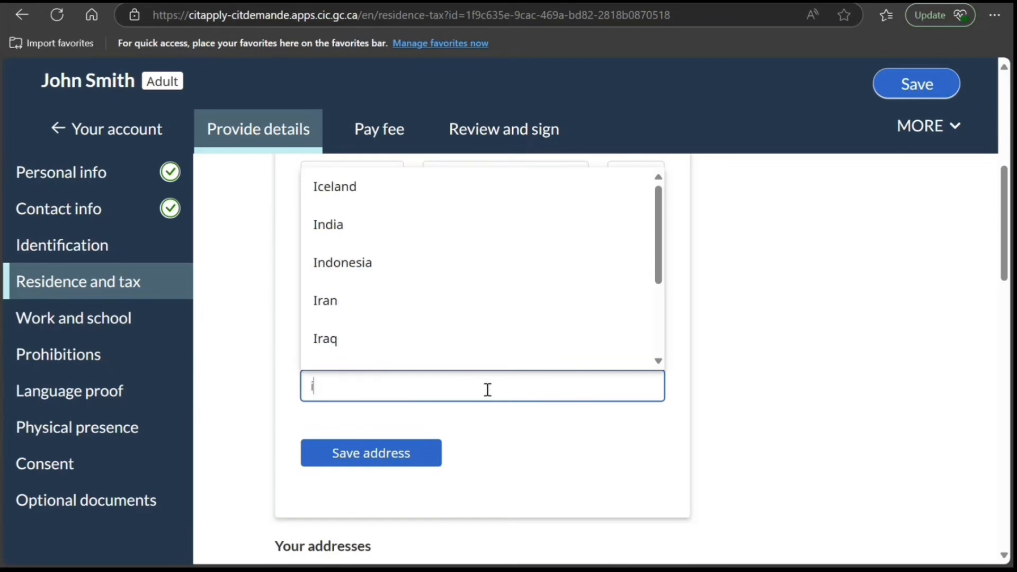
pyautogui.write('nd')
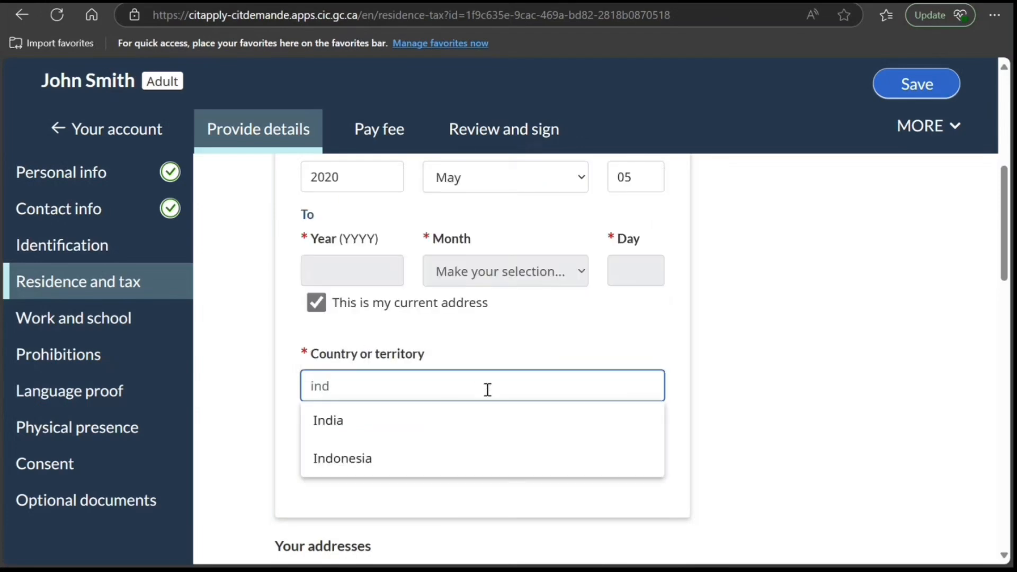
pyautogui.click(438, 417)
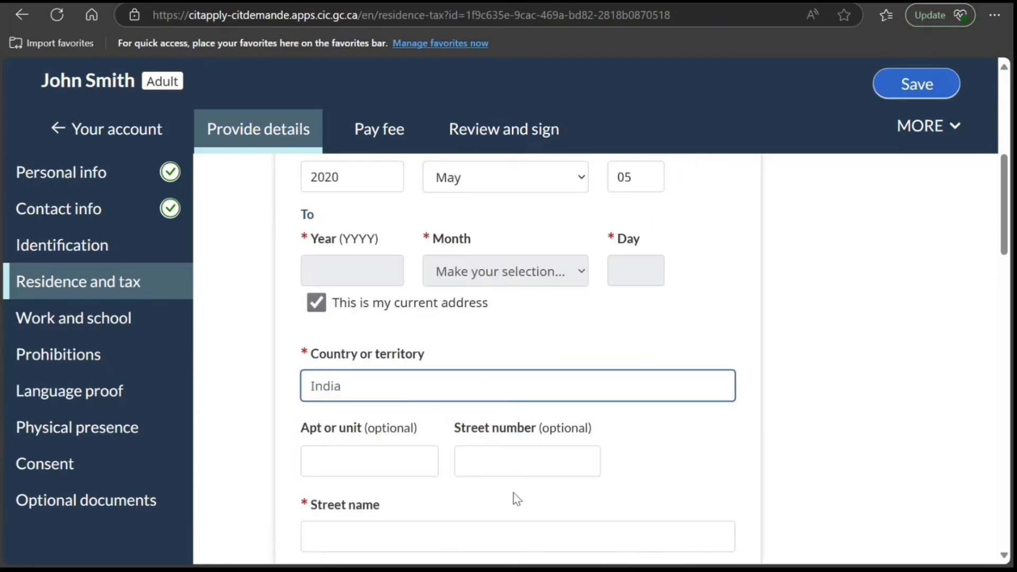
pyautogui.scroll(-4, 517, 500)
pyautogui.scroll(1, 483, 265)
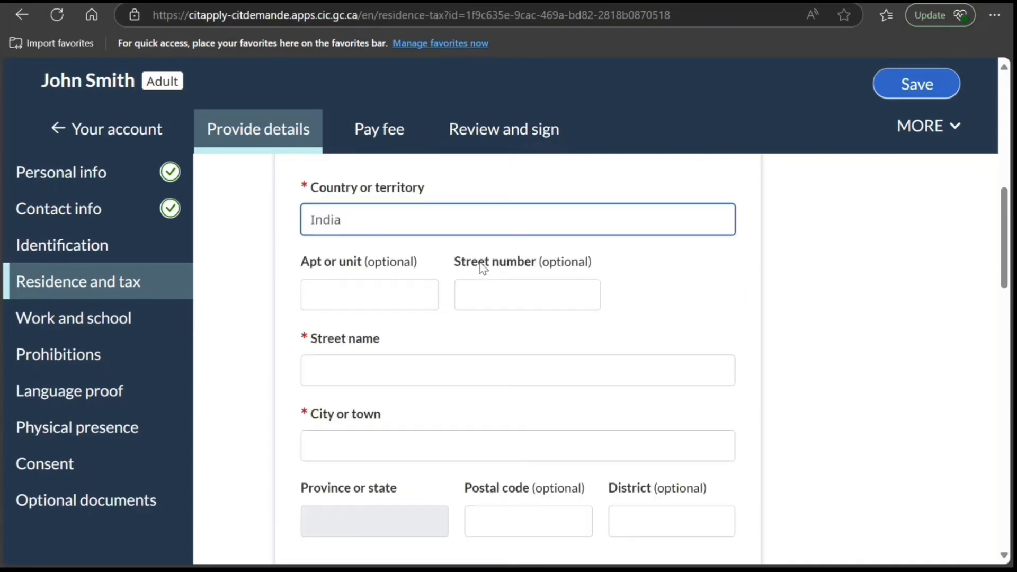
pyautogui.scroll(1, 483, 268)
# - Change the current address's country or territory to Canada and switch to entering the address manually
pyautogui.moveTo(408, 293); pyautogui.dragTo(273, 294)
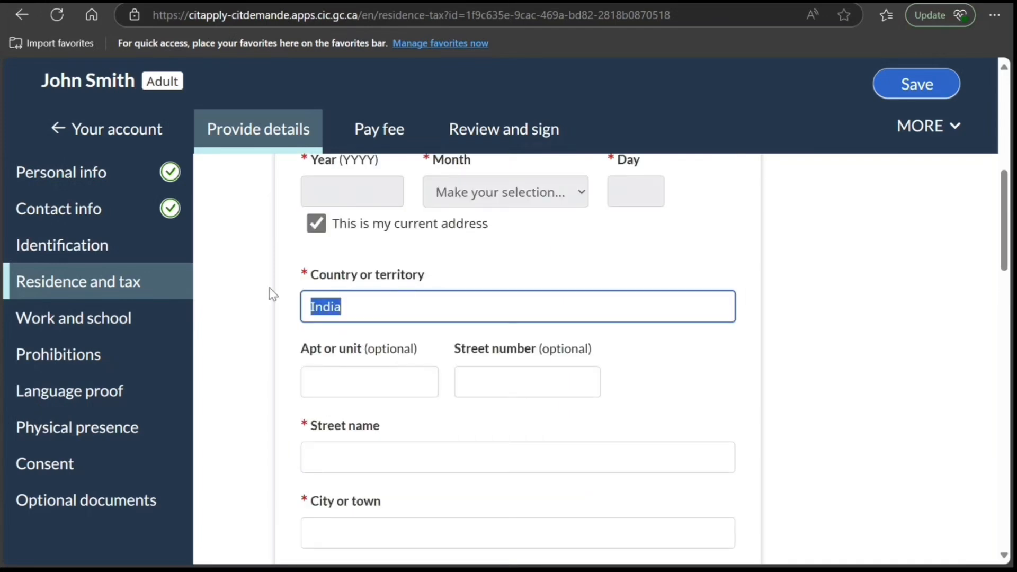
pyautogui.write('Canad')
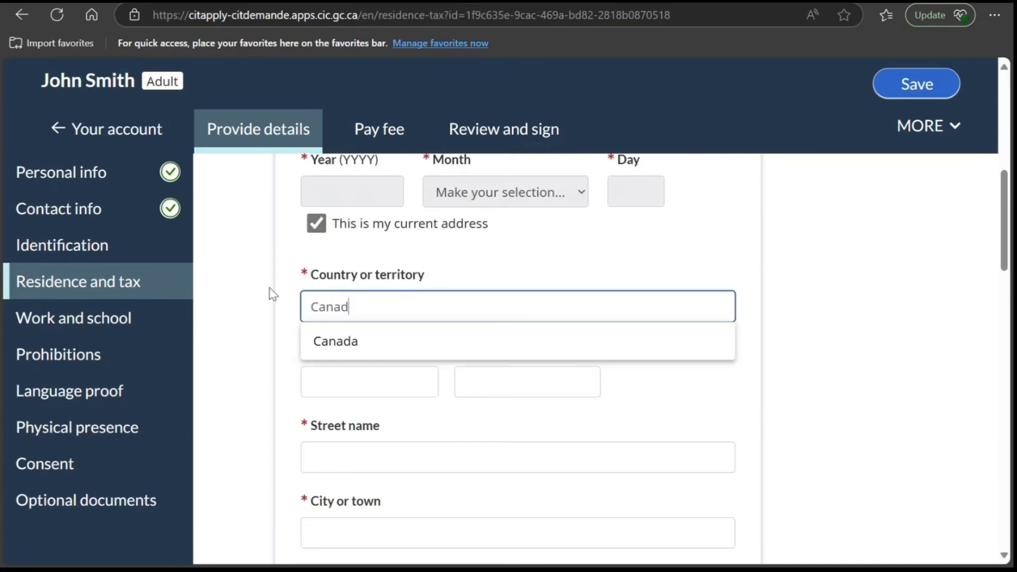
pyautogui.write('a')
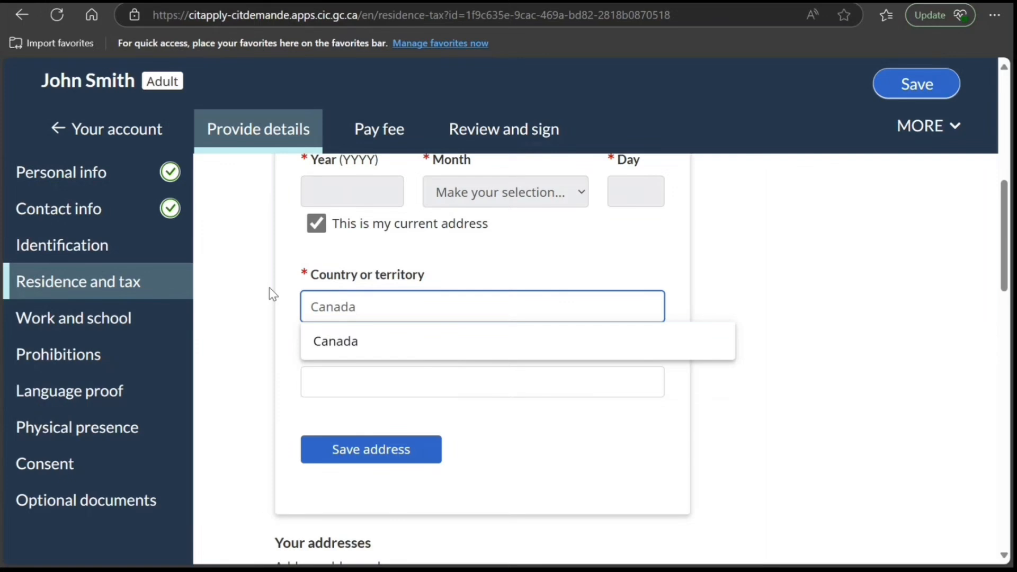
pyautogui.click(346, 342)
pyautogui.click(339, 380)
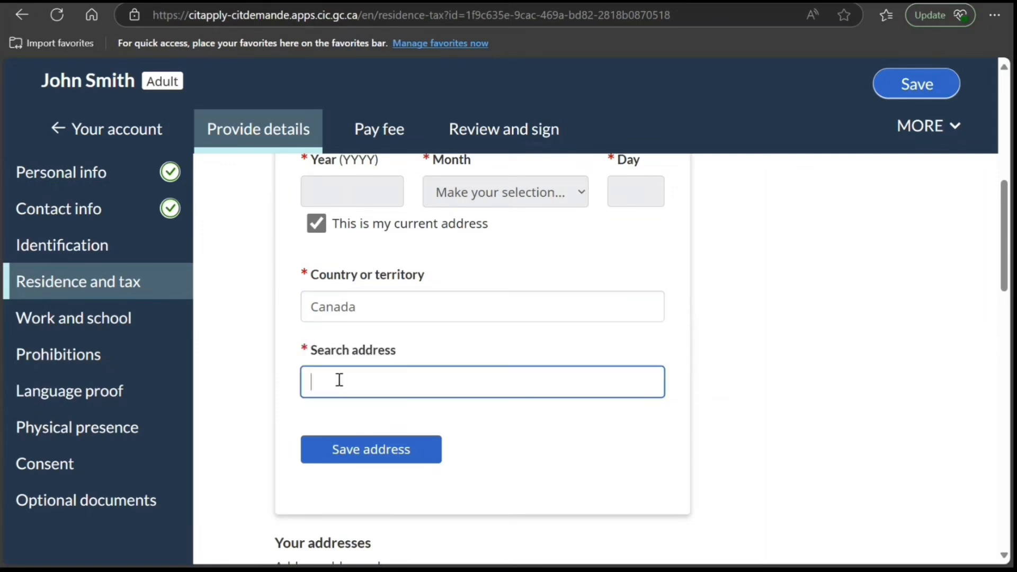
pyautogui.write('98')
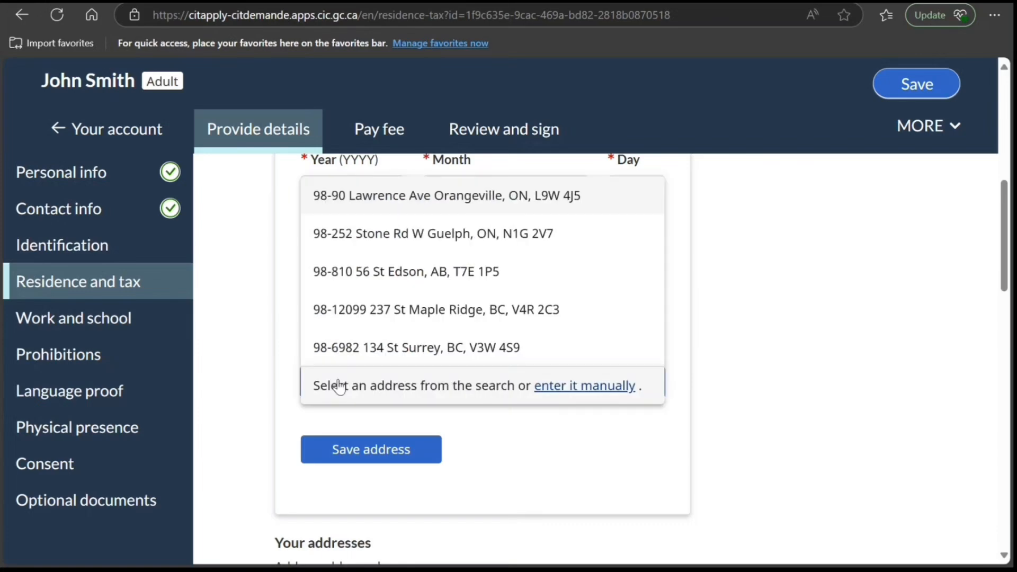
pyautogui.click(607, 386)
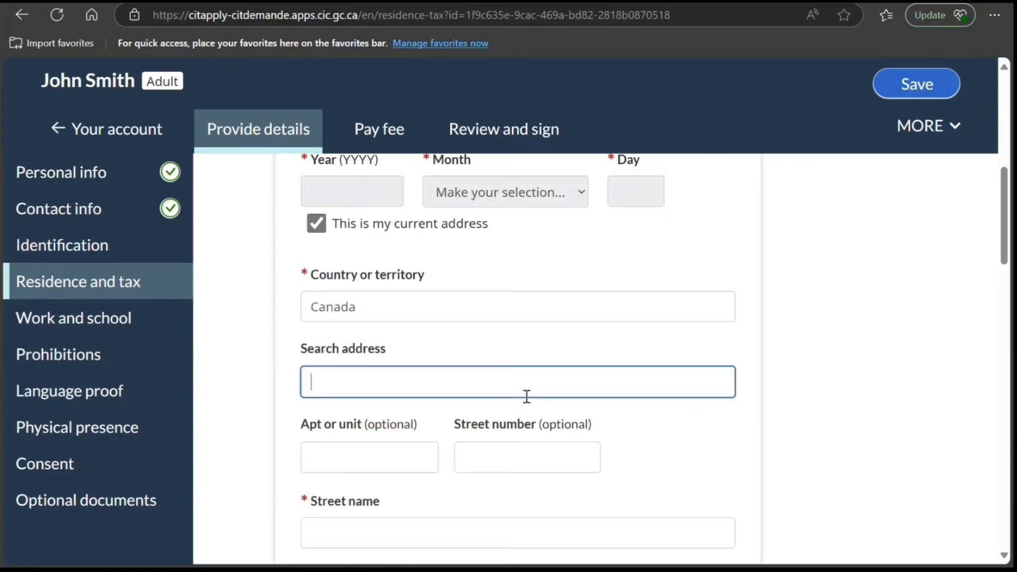
# - Enter the street number and street name of the current address
pyautogui.scroll(-3, 411, 420)
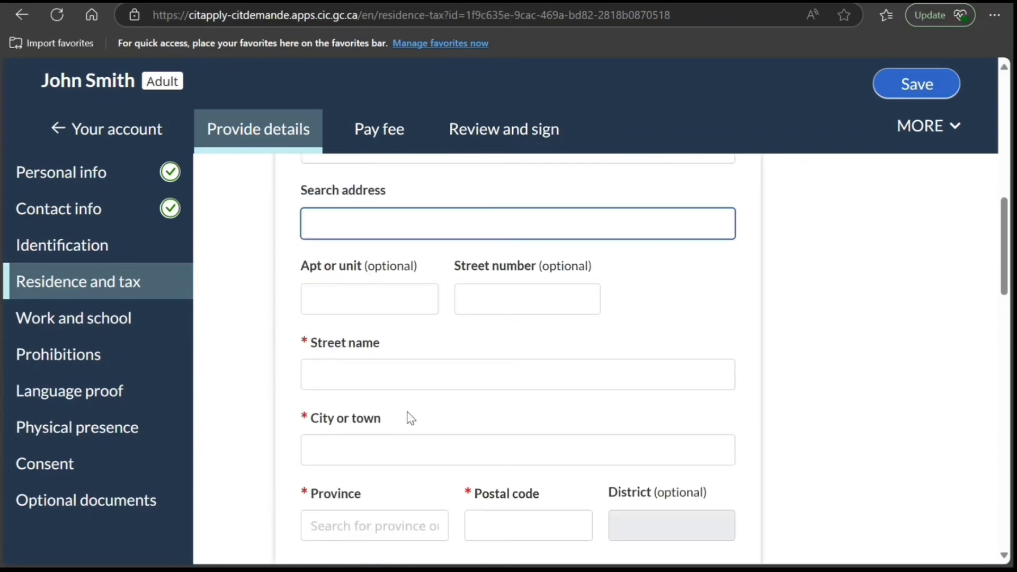
pyautogui.click(472, 299)
pyautogui.write('89898')
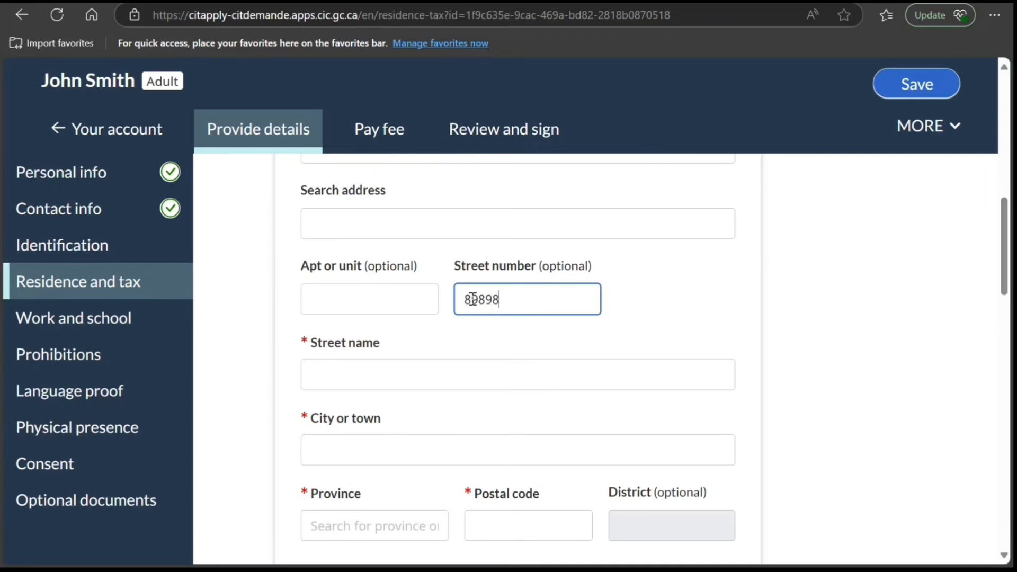
pyautogui.press('Tab')
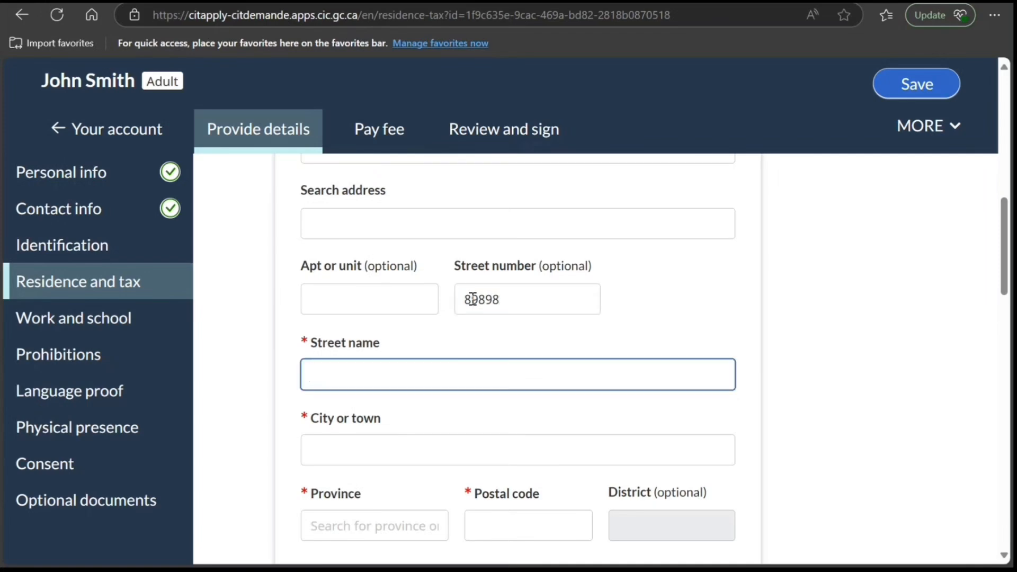
pyautogui.write('HHj iuuiuiu')
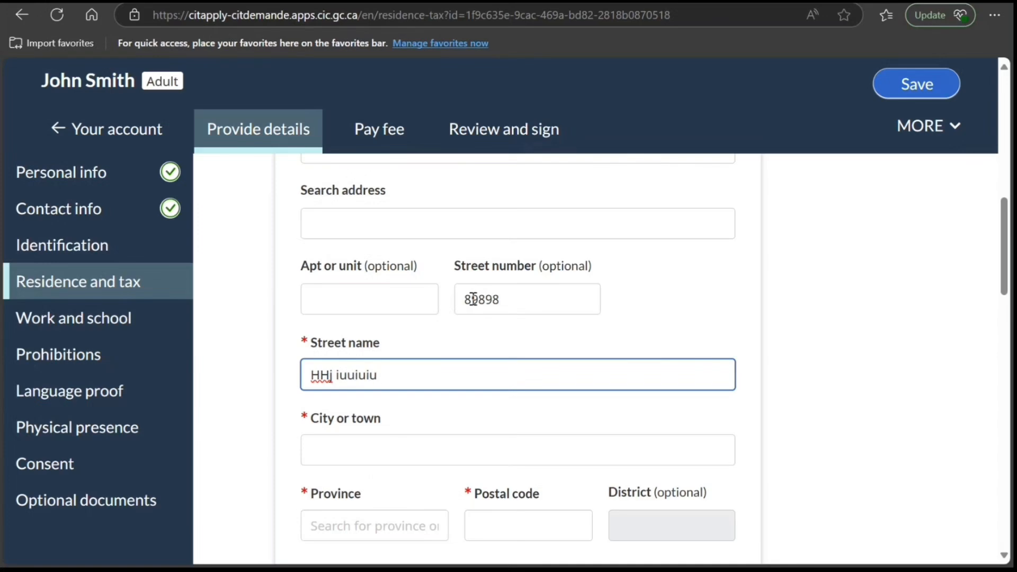
# - Enter the city and postal code with ON as the province, and save the address
pyautogui.click(440, 444)
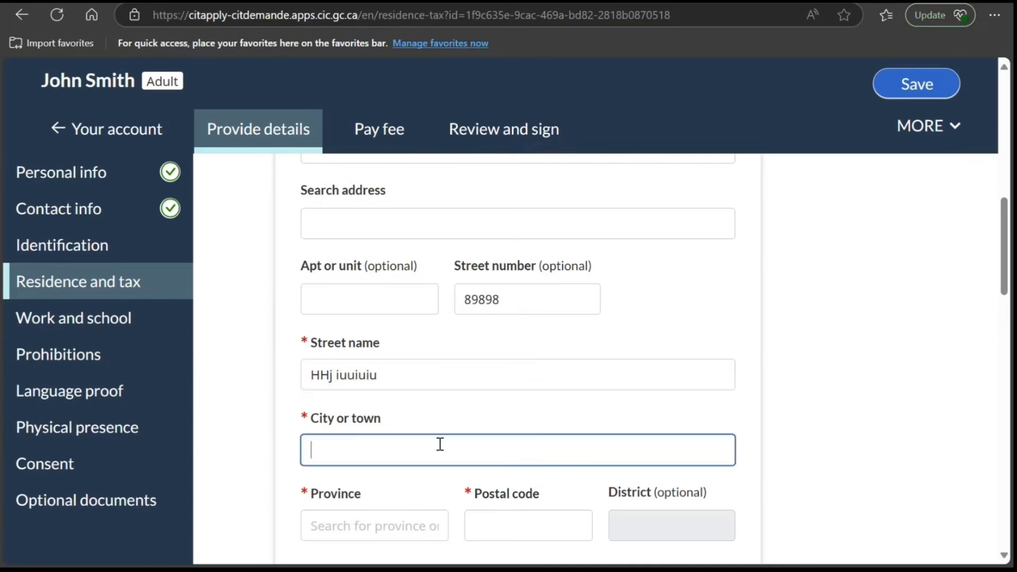
pyautogui.write('hjhjh')
pyautogui.press('Tab')
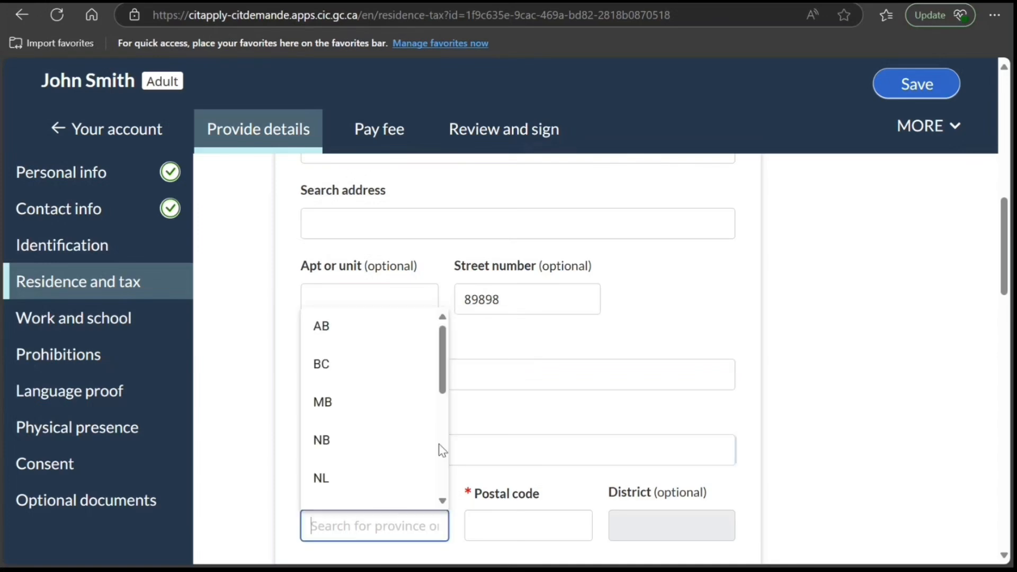
pyautogui.write('o')
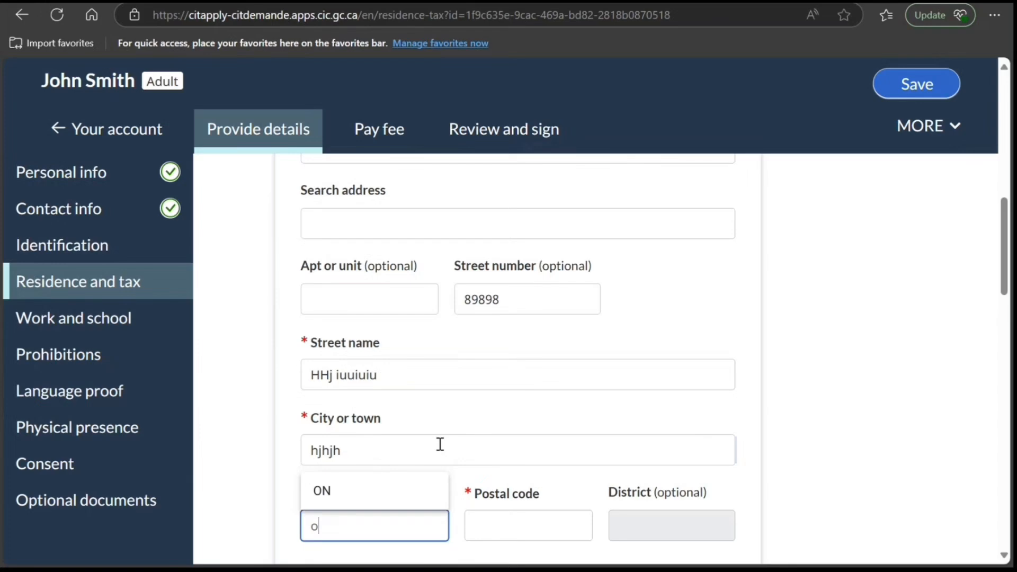
pyautogui.click(370, 492)
pyautogui.click(492, 535)
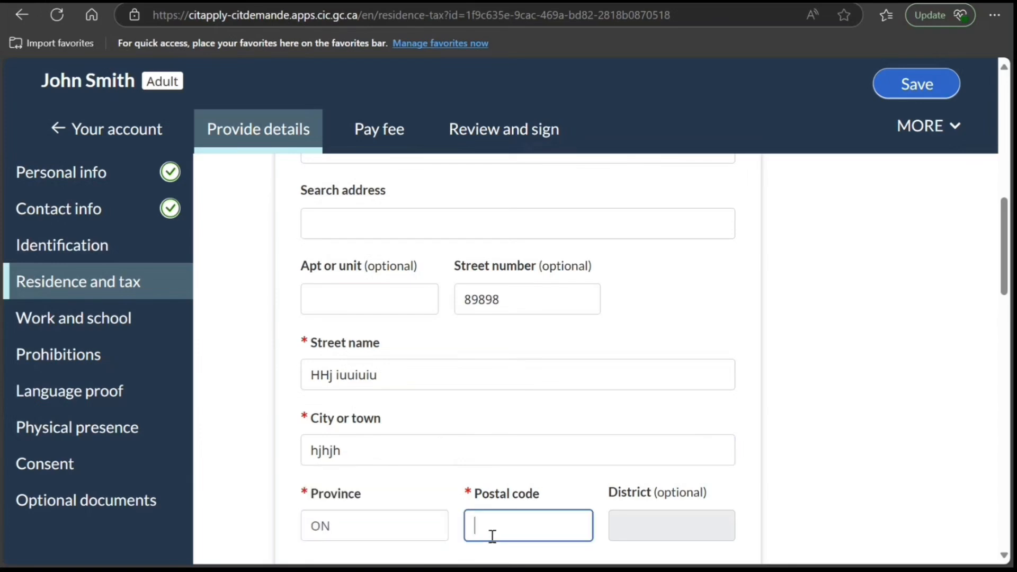
pyautogui.write('M8Z3R5')
pyautogui.scroll(-2, 422, 465)
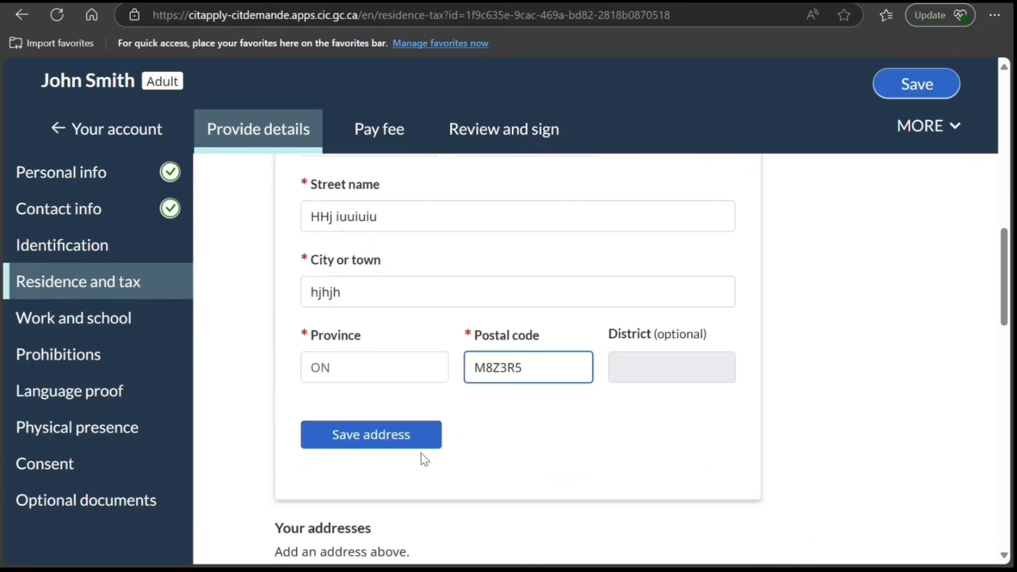
pyautogui.click(418, 438)
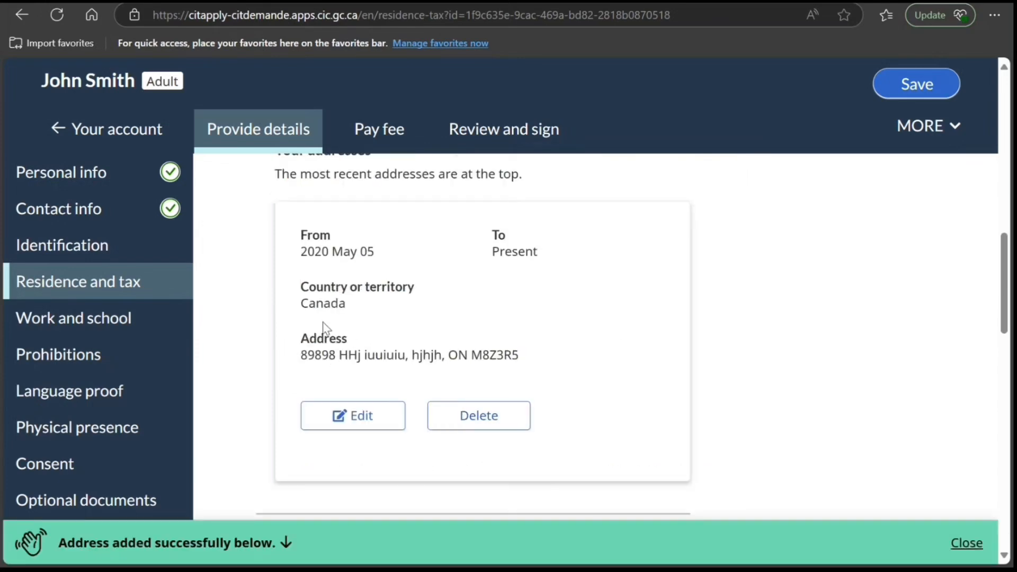
# - Try the Yes and No answers to the police certificates question about 183 days or more in a row outside Canada
pyautogui.scroll(-3, 320, 323)
pyautogui.scroll(-2, 316, 318)
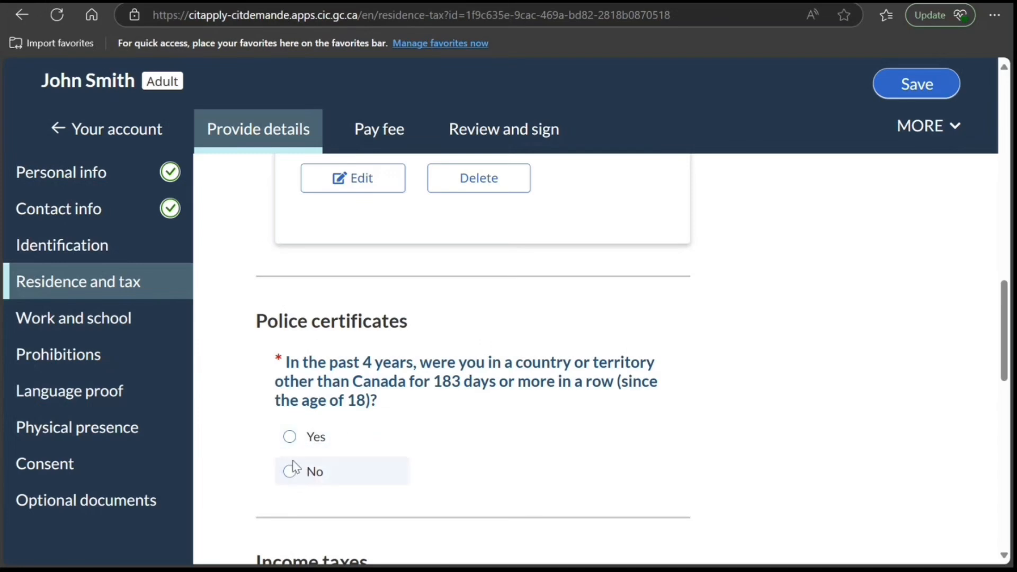
pyautogui.click(292, 445)
pyautogui.scroll(-7, 390, 443)
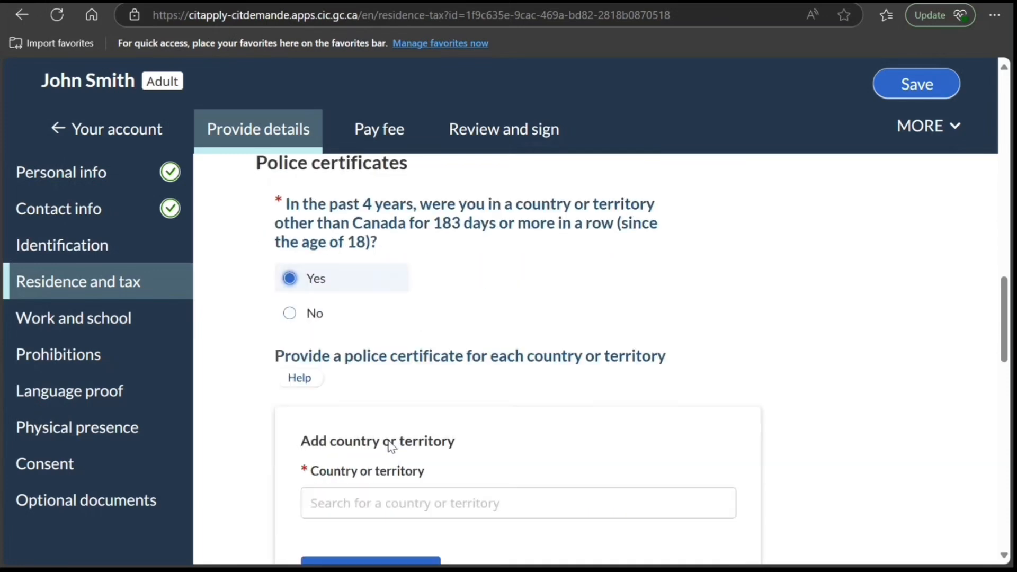
pyautogui.scroll(6, 379, 447)
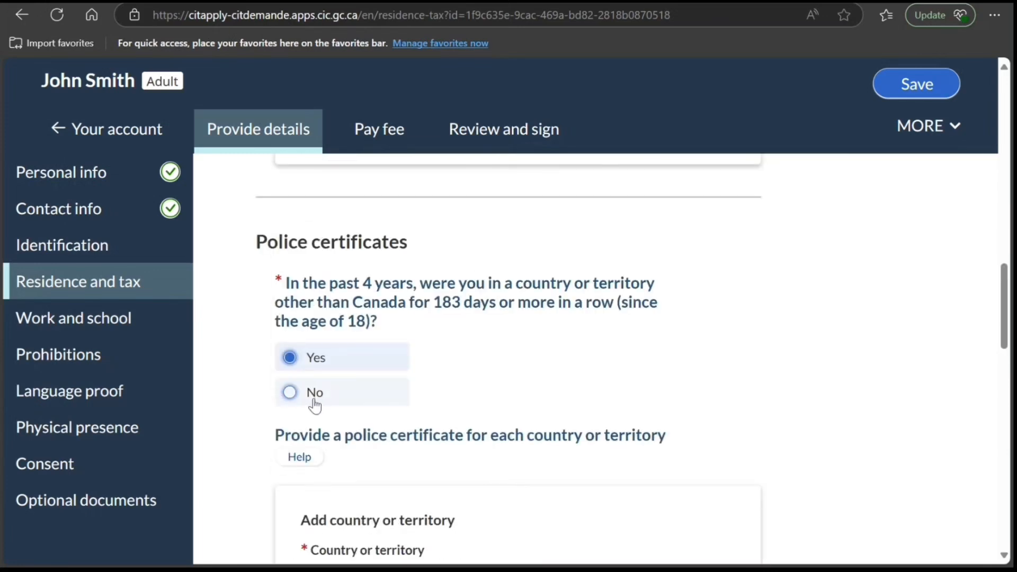
pyautogui.scroll(-3, 339, 424)
pyautogui.scroll(3, 351, 320)
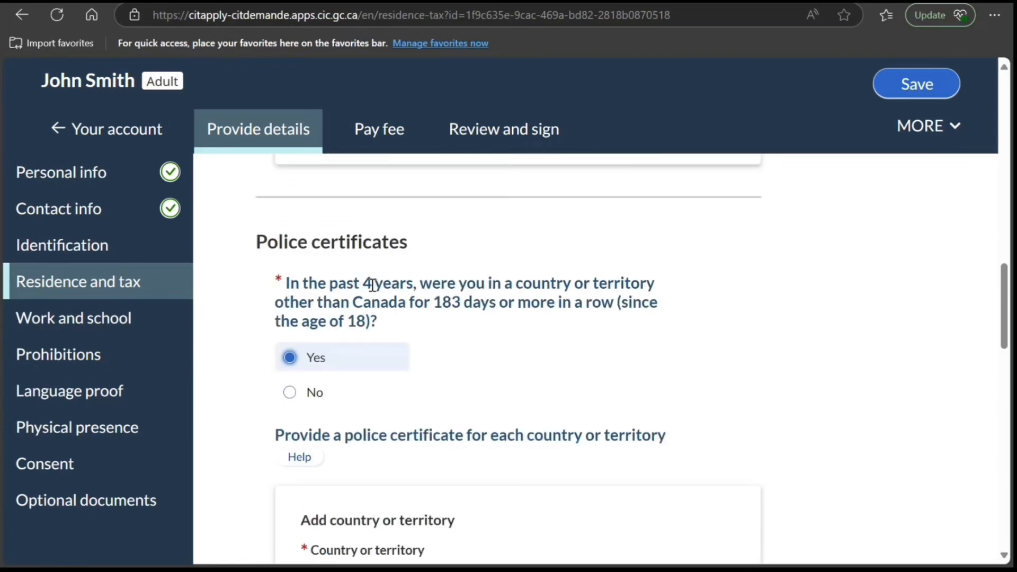
pyautogui.moveTo(319, 281); pyautogui.dragTo(431, 303)
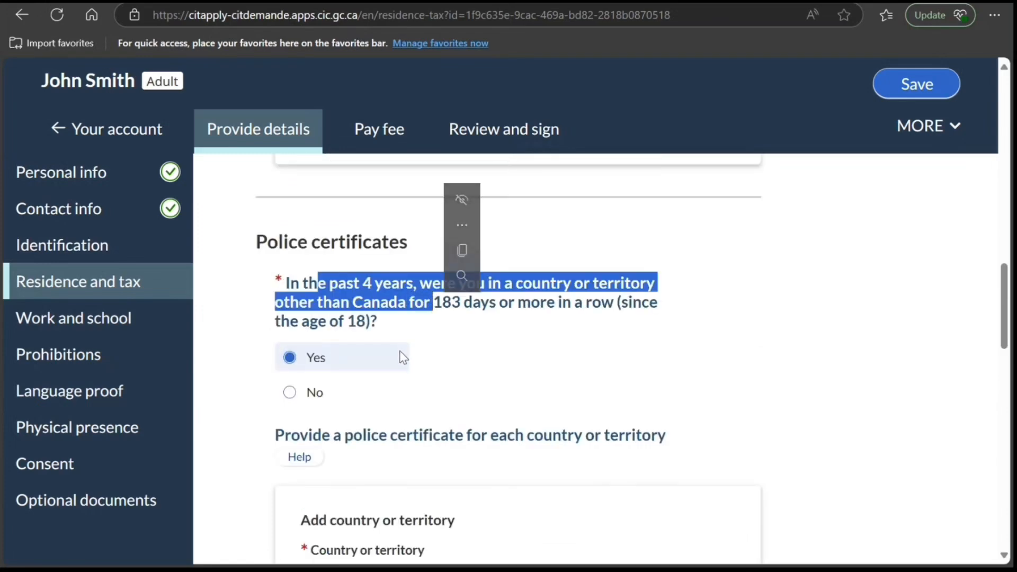
pyautogui.click(291, 397)
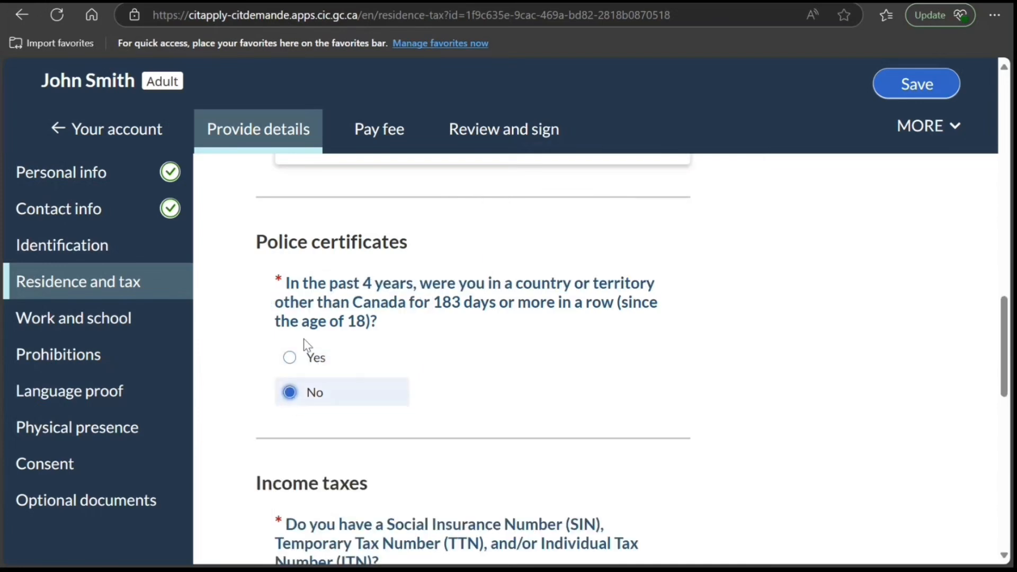
# - Answer Yes to the police certificates question, choose India as the country, and answer Yes to providing a certificate
pyautogui.click(291, 359)
pyautogui.scroll(-4, 326, 408)
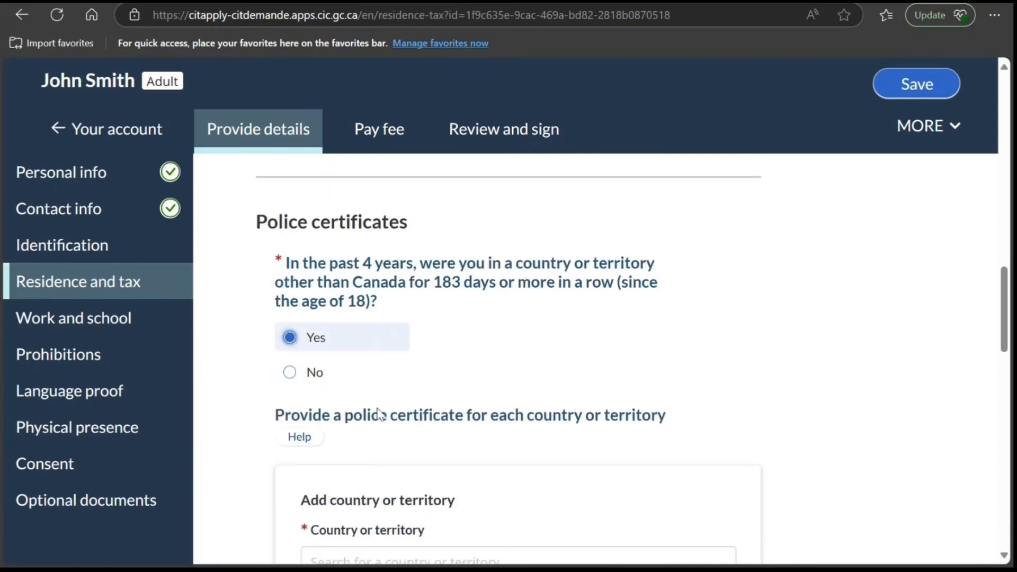
pyautogui.click(378, 344)
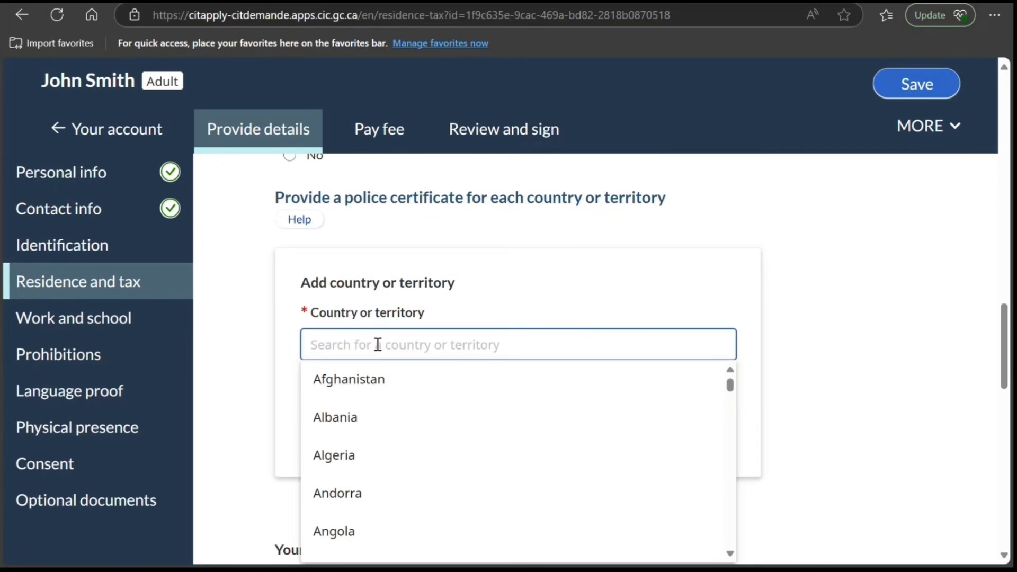
pyautogui.write('in')
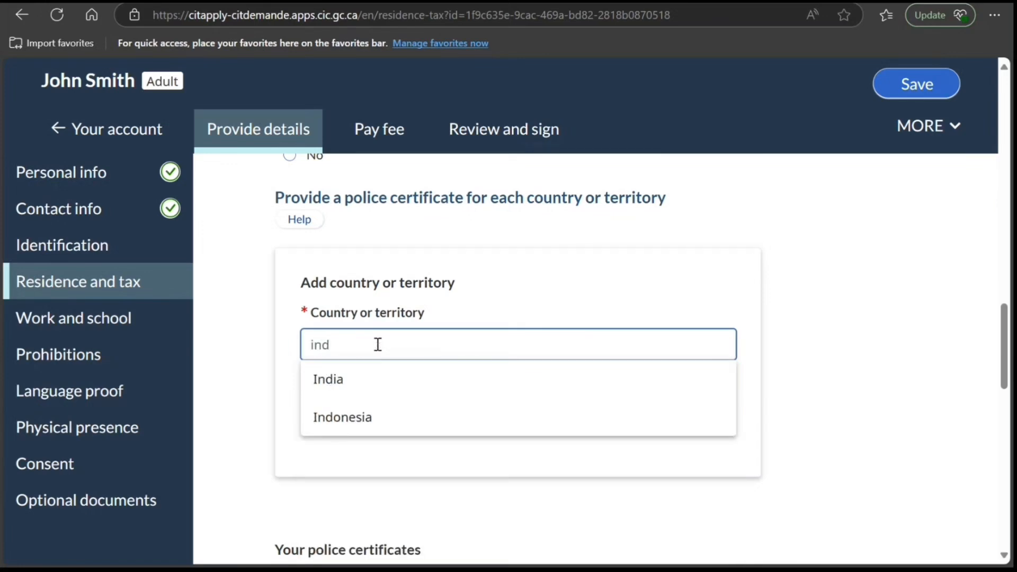
pyautogui.write('d')
pyautogui.click(364, 379)
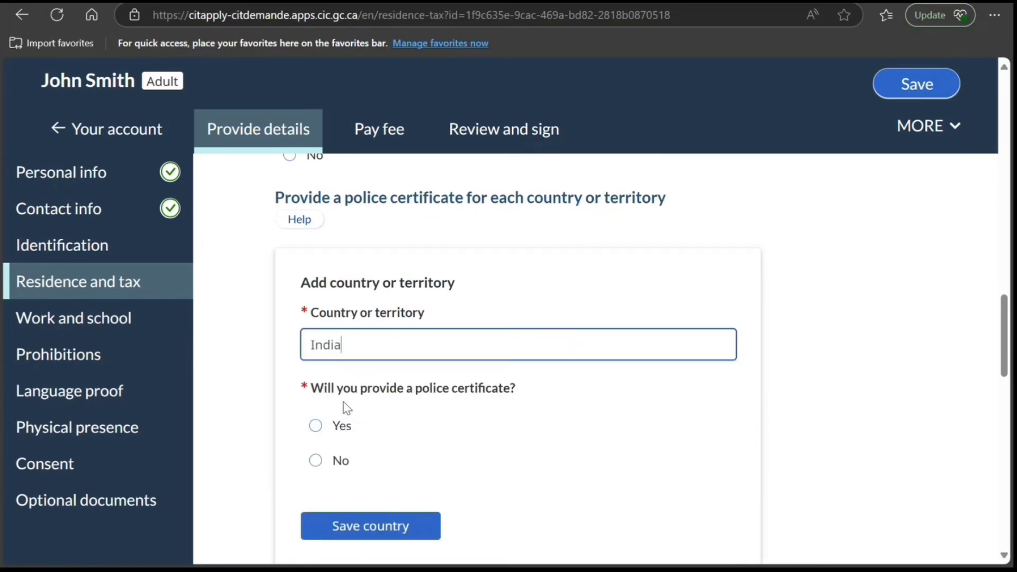
pyautogui.click(312, 425)
pyautogui.scroll(-3, 352, 436)
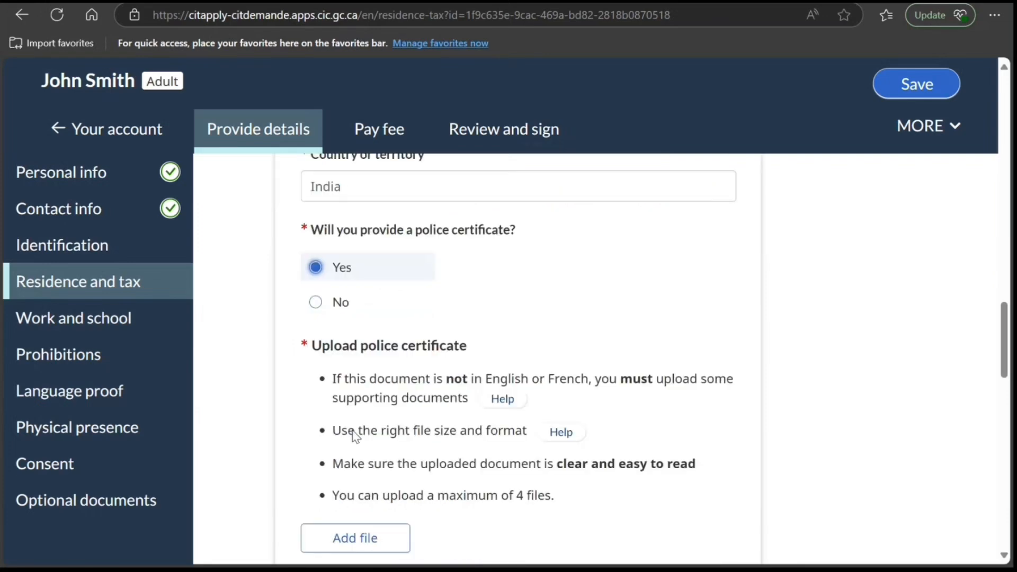
pyautogui.scroll(-10, 354, 435)
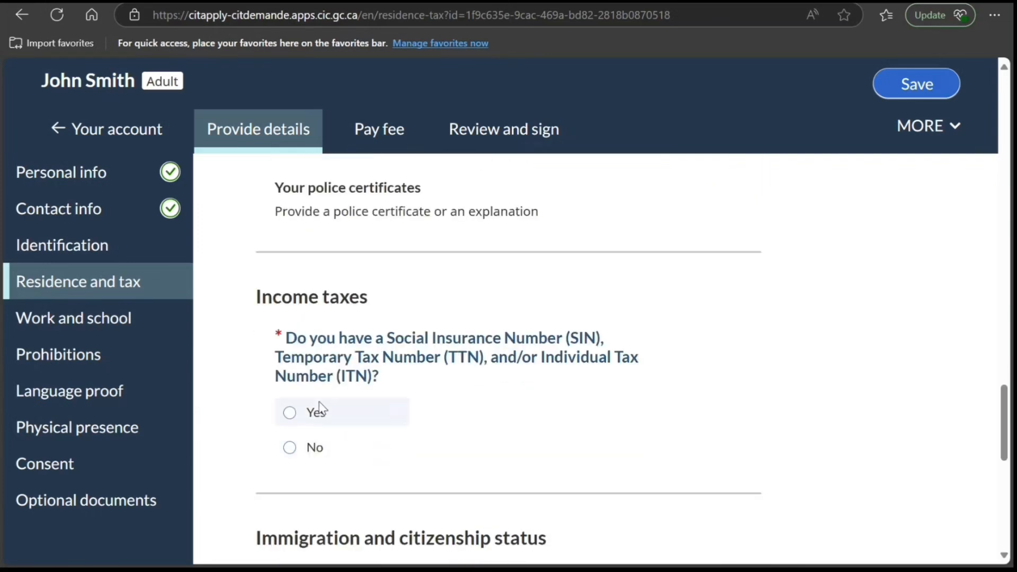
# - Answer Yes to having a SIN, TTN or ITN, and mark taxes as filed for tax years 2024 and 2023
pyautogui.click(290, 414)
pyautogui.scroll(-4, 362, 427)
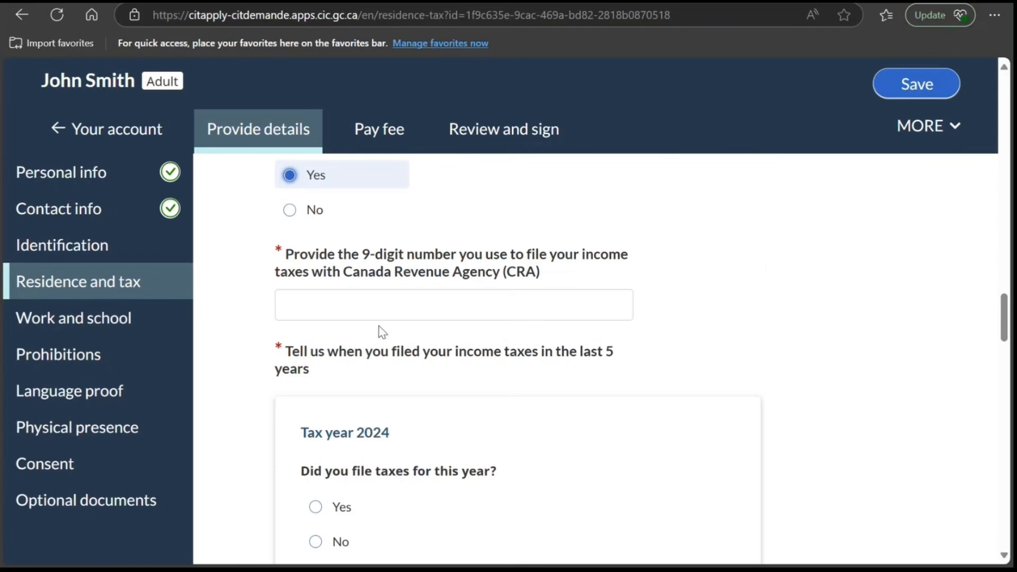
pyautogui.scroll(-3, 381, 333)
pyautogui.click(316, 348)
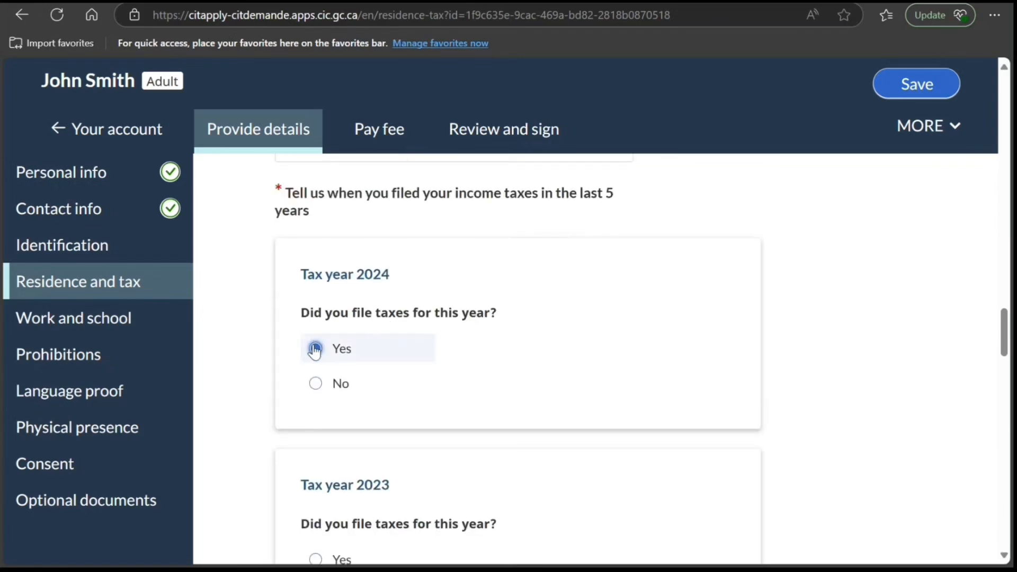
pyautogui.scroll(-3, 357, 400)
pyautogui.click(333, 413)
# - Mark taxes as filed for tax years 2022, 2021 and 2020
pyautogui.scroll(-2, 326, 440)
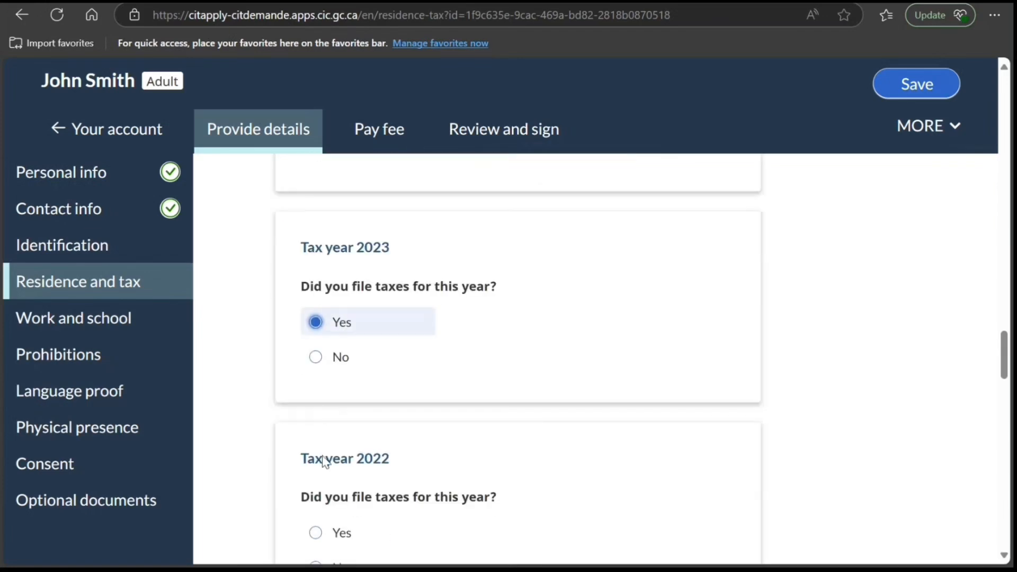
pyautogui.click(328, 525)
pyautogui.scroll(-1, 328, 524)
pyautogui.scroll(-4, 327, 518)
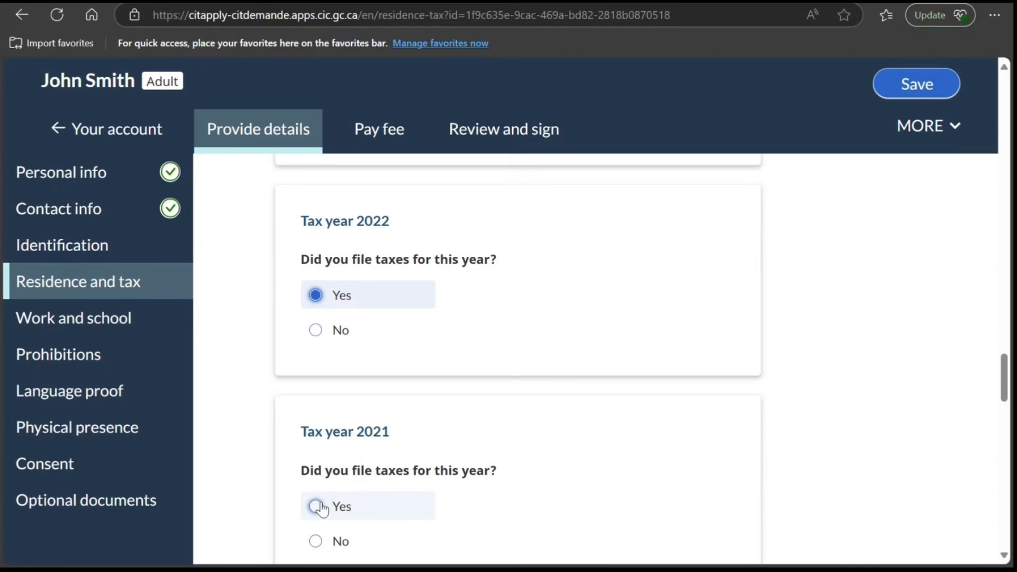
pyautogui.click(318, 508)
pyautogui.scroll(-3, 326, 506)
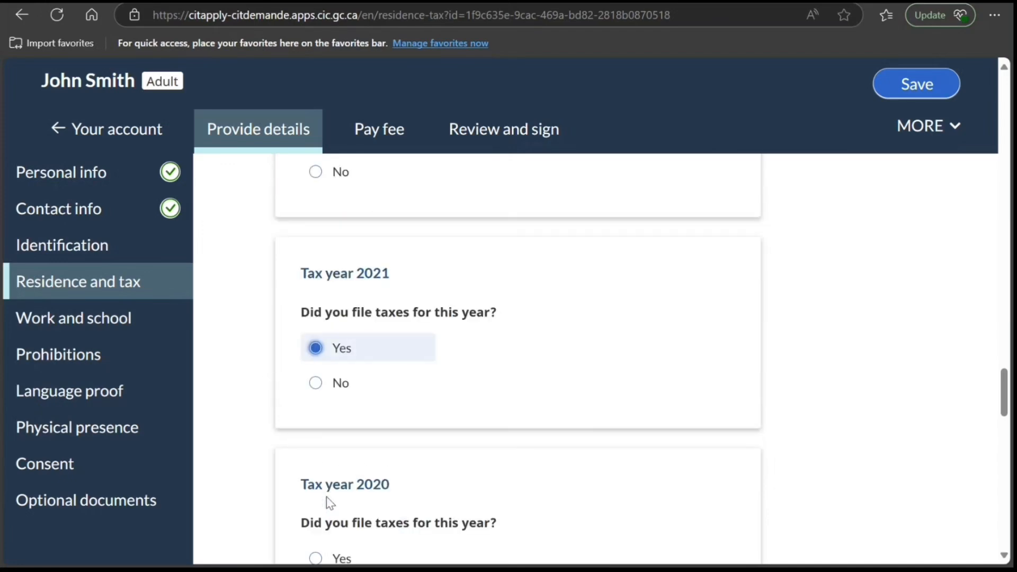
pyautogui.scroll(-2, 325, 498)
pyautogui.click(317, 483)
pyautogui.scroll(-3, 341, 487)
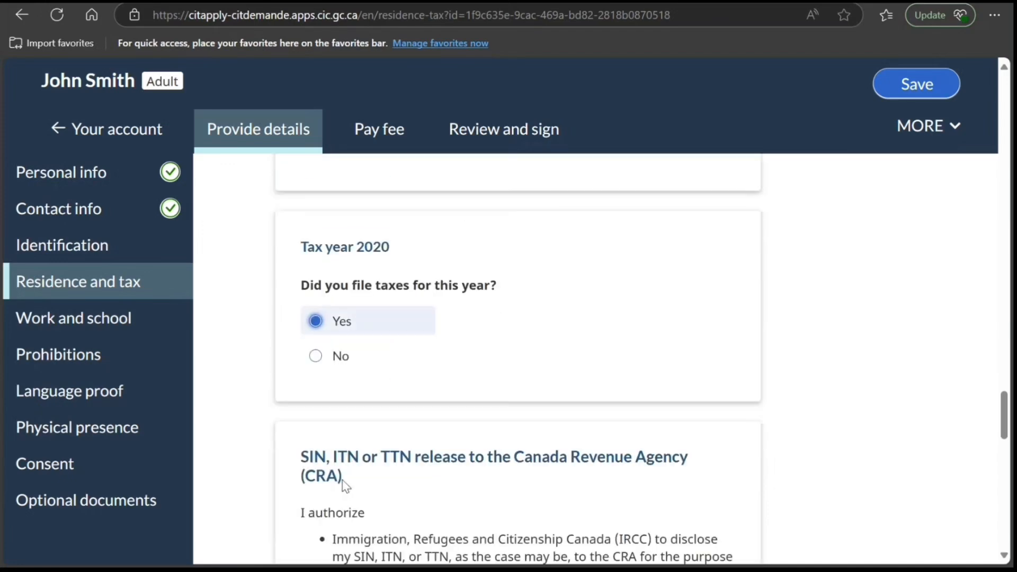
# - Answer Yes to authorizing the SIN, ITN or TTN release to the Canada Revenue Agency
pyautogui.scroll(-7, 342, 481)
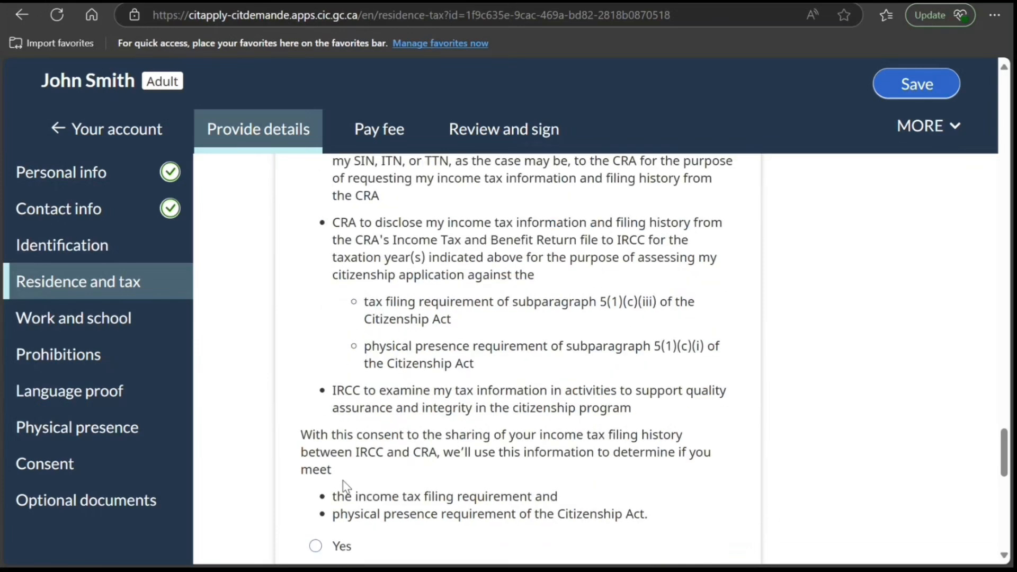
pyautogui.scroll(-3, 342, 481)
pyautogui.click(310, 396)
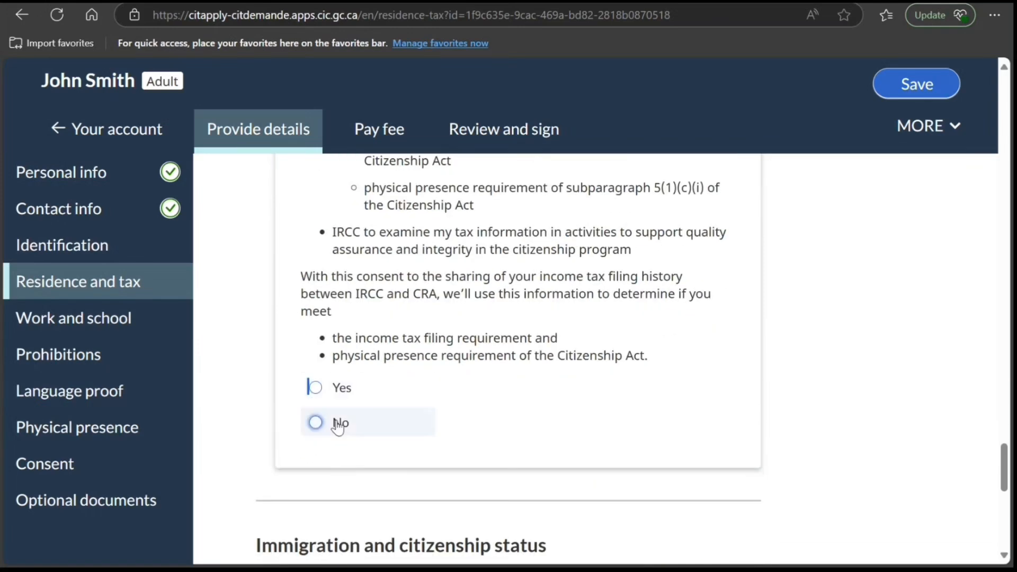
pyautogui.scroll(3, 328, 477)
pyautogui.click(315, 544)
pyautogui.scroll(5, 339, 477)
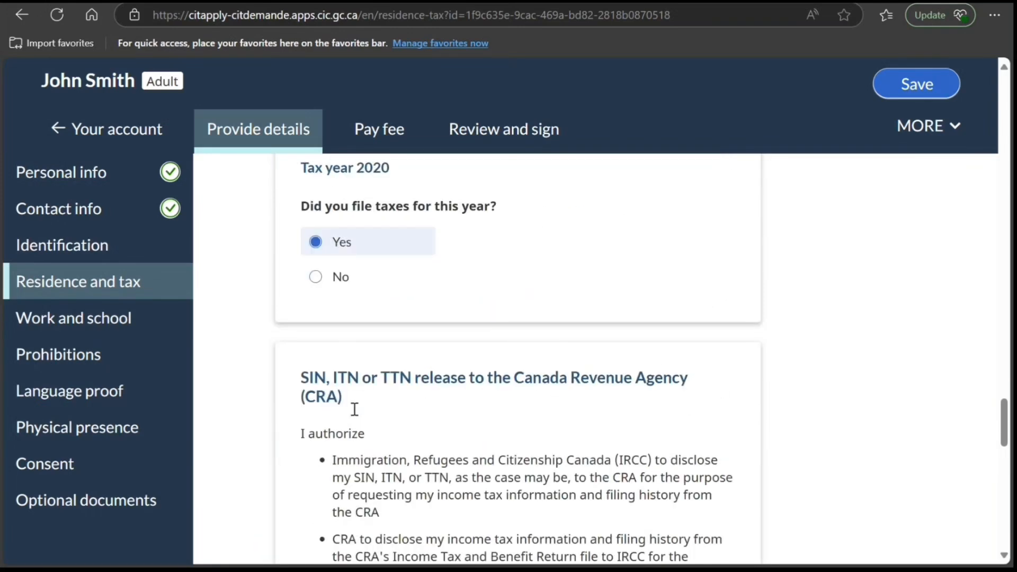
# - Answer Yes to having held immigration or citizenship status outside Canada, and set the country to India with Citizen status
pyautogui.scroll(-13, 354, 410)
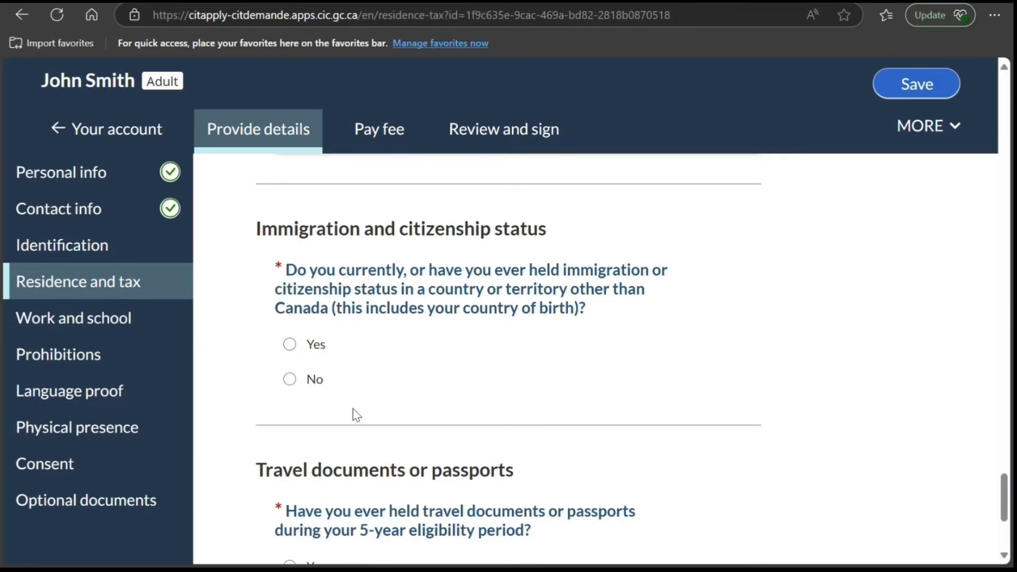
pyautogui.click(318, 352)
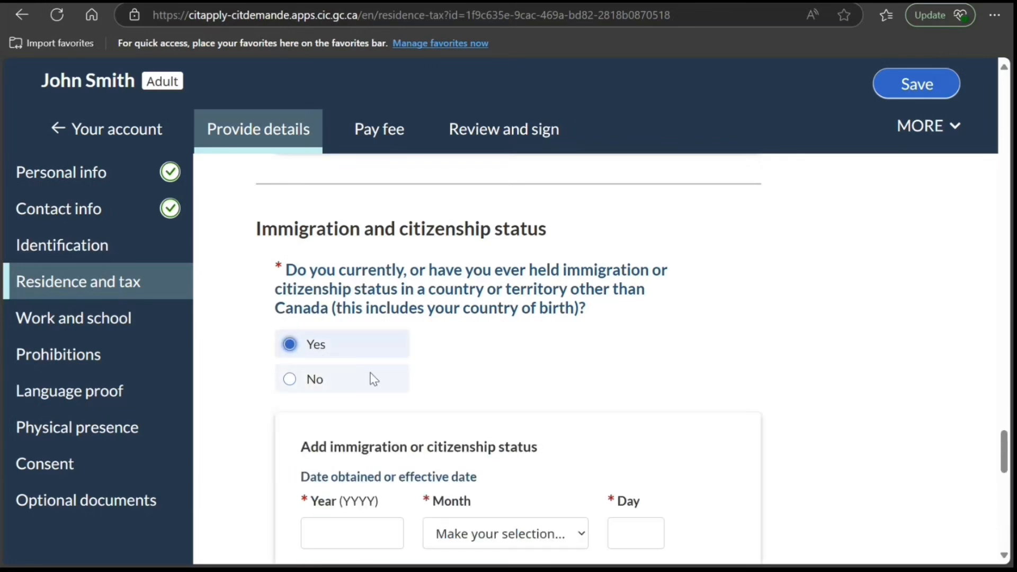
pyautogui.scroll(-1, 371, 378)
pyautogui.scroll(-3, 370, 379)
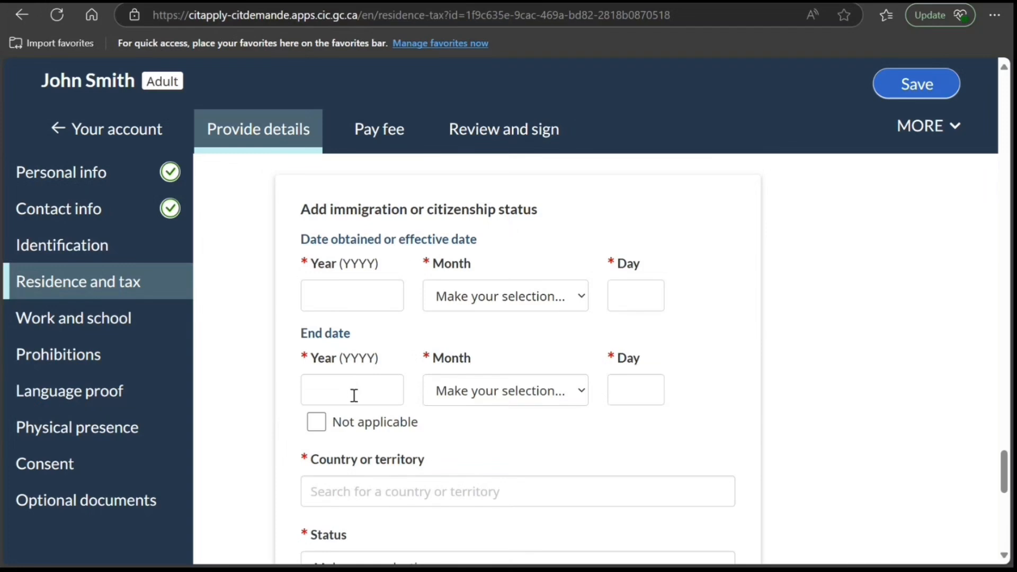
pyautogui.scroll(-3, 360, 384)
pyautogui.click(387, 334)
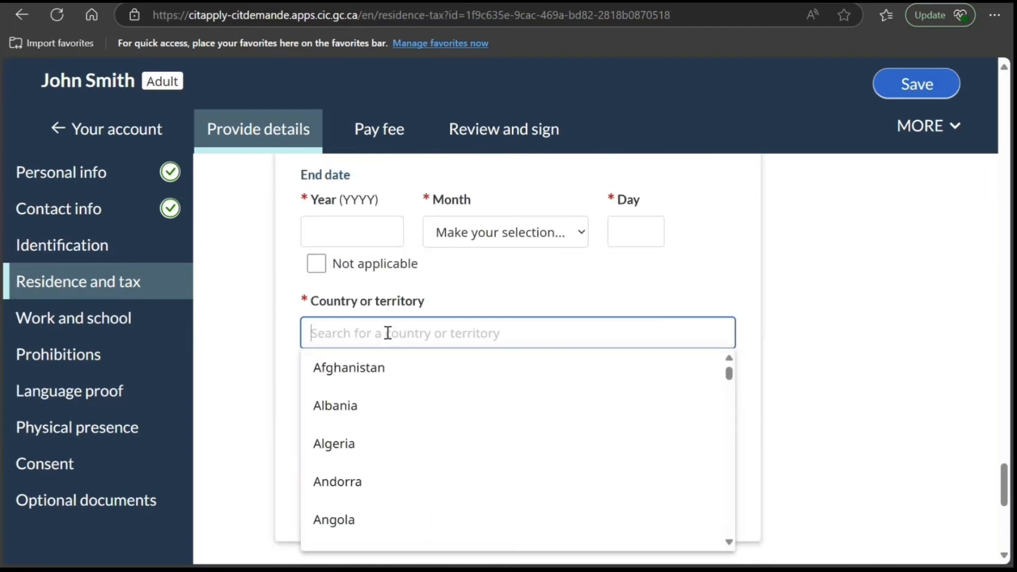
pyautogui.write('i')
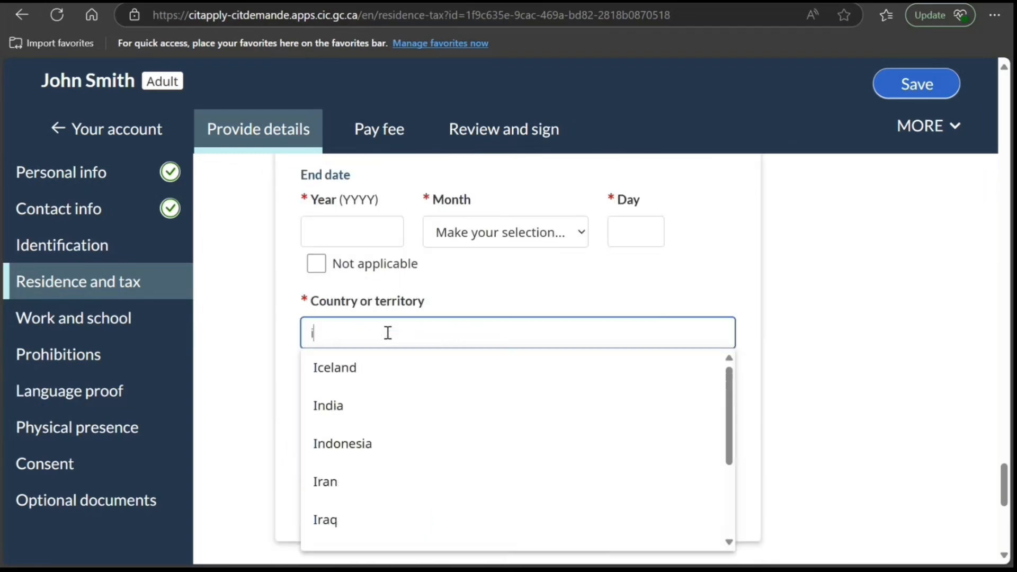
pyautogui.click(360, 424)
pyautogui.press('Tab')
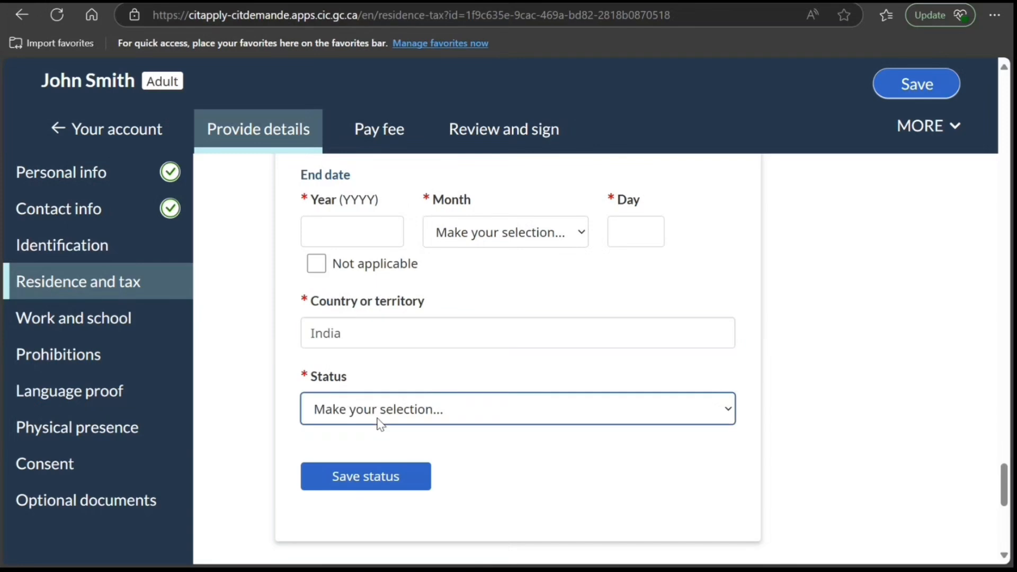
pyautogui.press('Down')
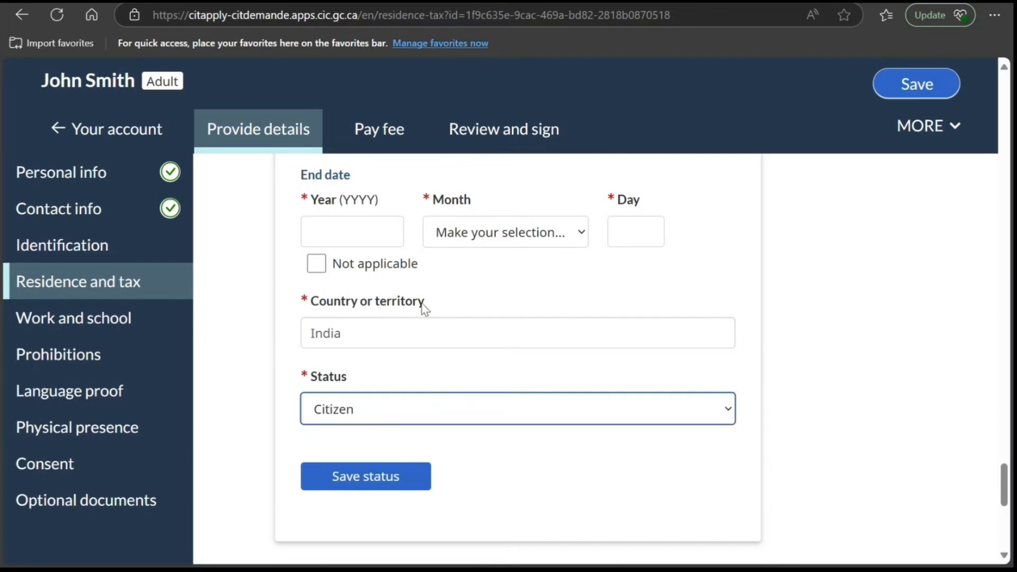
# - Mark the citizenship status's end date as not applicable and enter the year, month and day it was obtained
pyautogui.scroll(1, 380, 307)
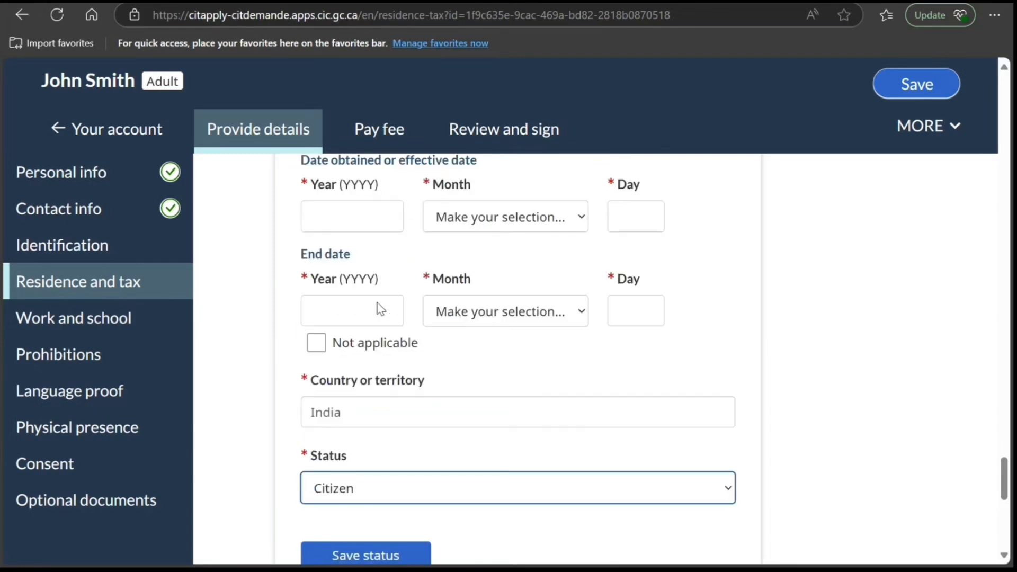
pyautogui.click(317, 343)
pyautogui.scroll(2, 339, 371)
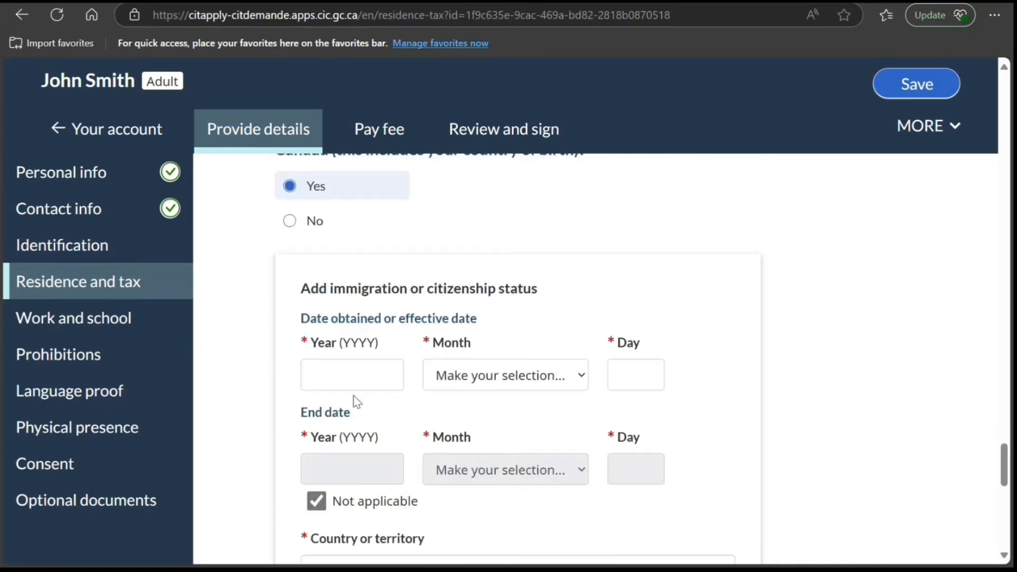
pyautogui.click(354, 374)
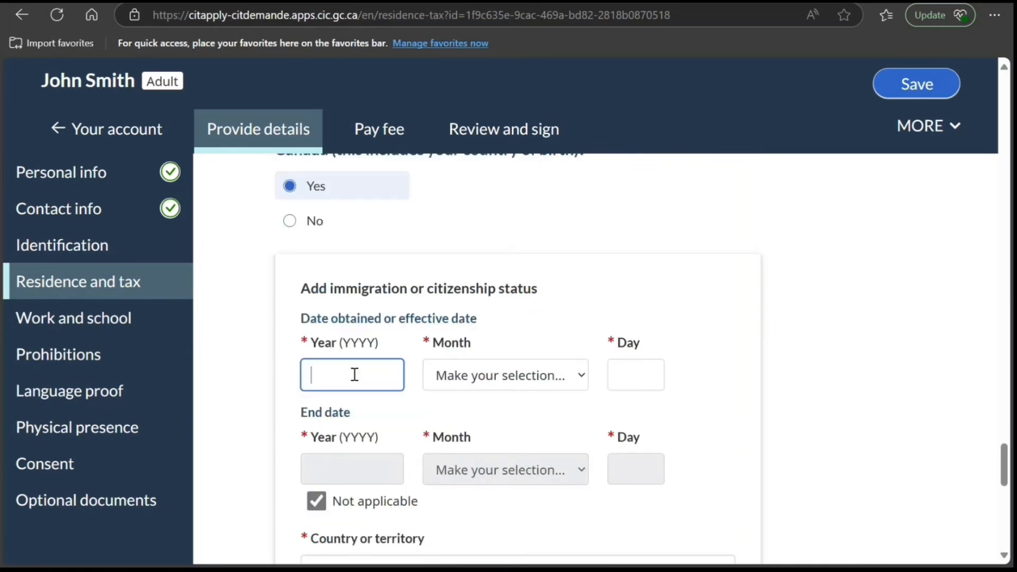
pyautogui.write('1995')
pyautogui.press('Tab')
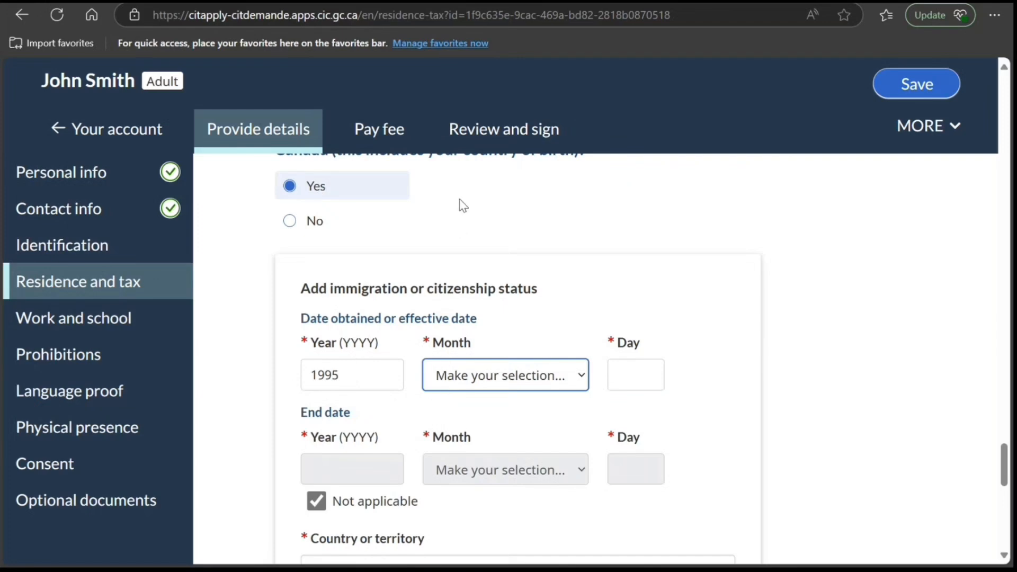
pyautogui.write('june')
pyautogui.click(628, 379)
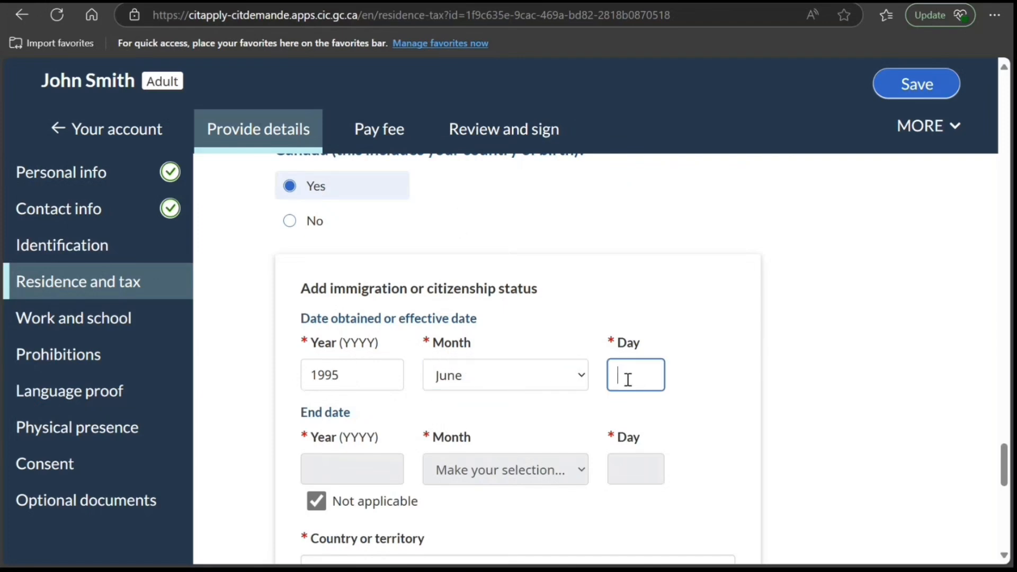
pyautogui.write('03')
# - Save the Indian citizenship status to the immigration and citizenship history
pyautogui.scroll(-5, 409, 360)
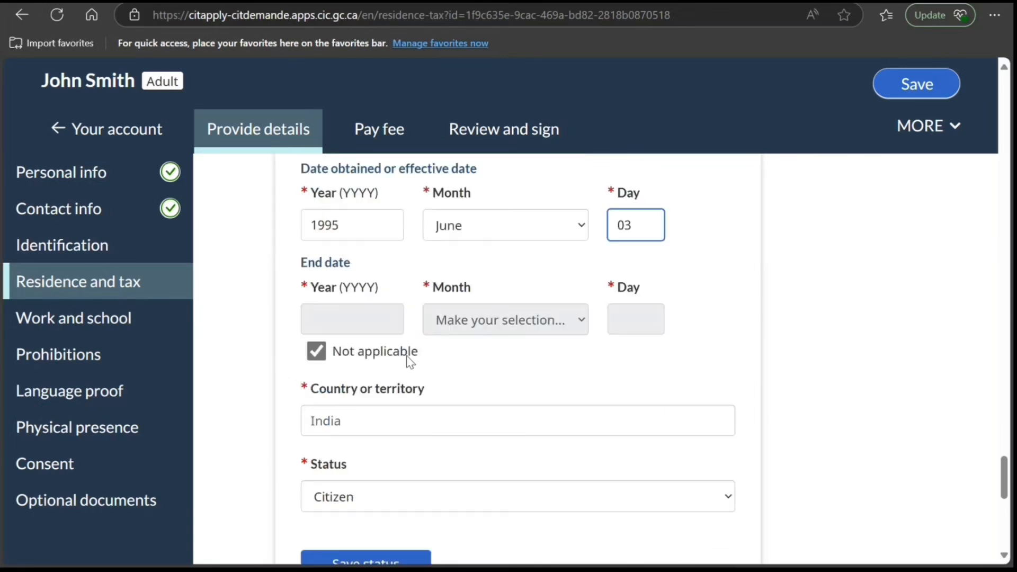
pyautogui.click(397, 399)
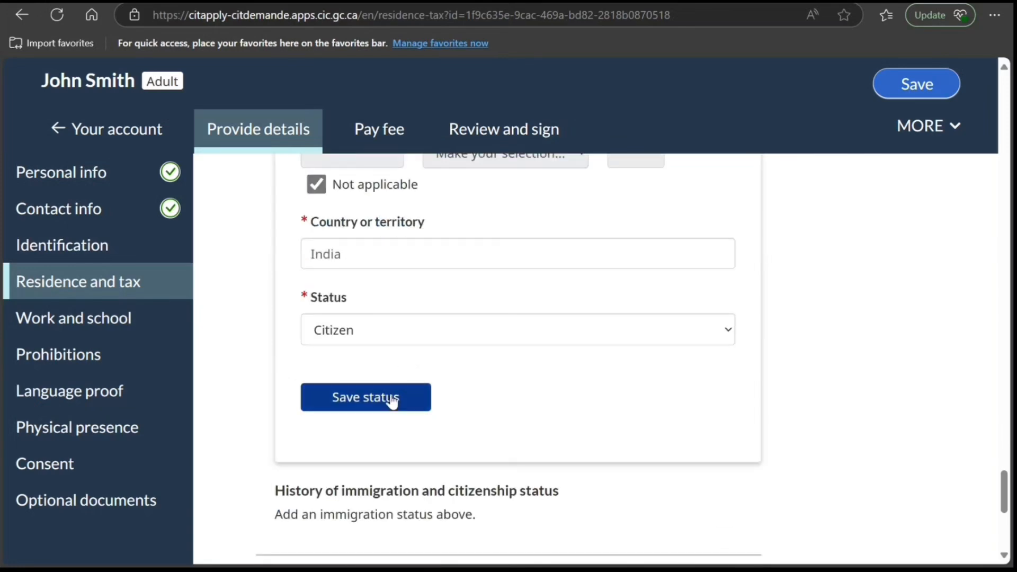
pyautogui.scroll(-10, 410, 342)
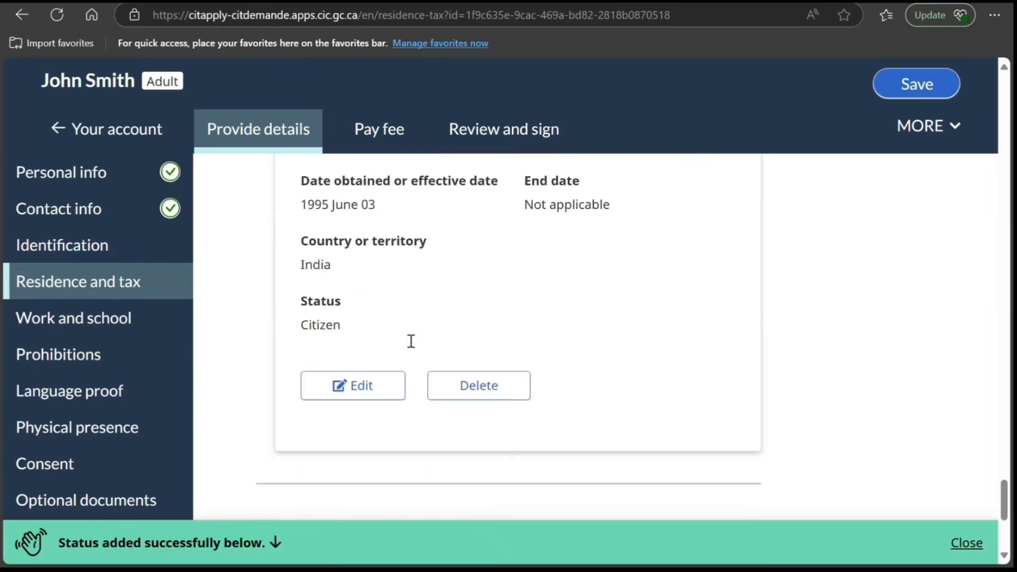
# - Answer Yes to having held travel documents or passports during the 5-year eligibility period, and review the fields for adding one
pyautogui.scroll(-2, 410, 342)
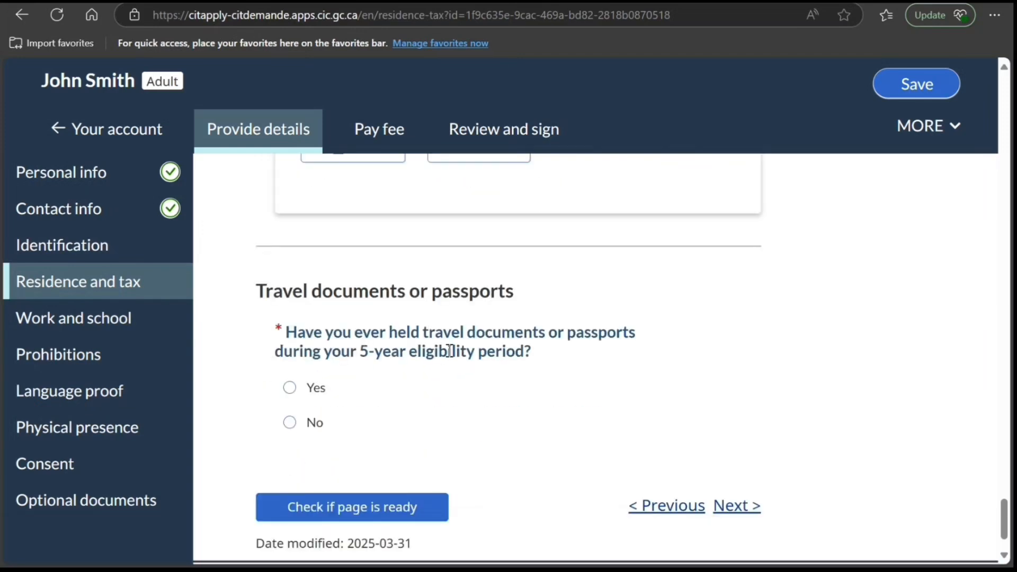
pyautogui.click(291, 389)
pyautogui.scroll(-10, 331, 355)
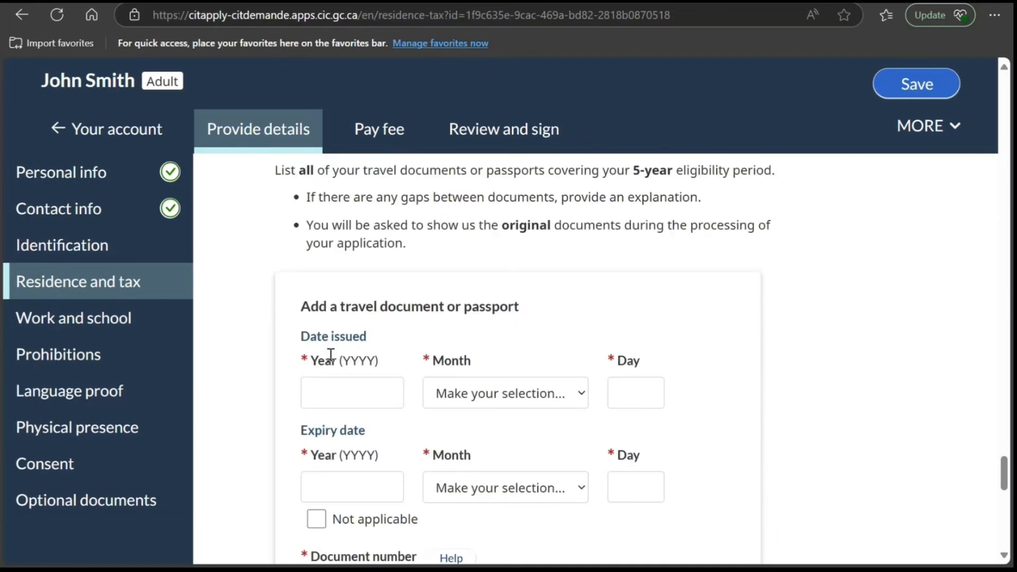
pyautogui.scroll(-2, 332, 361)
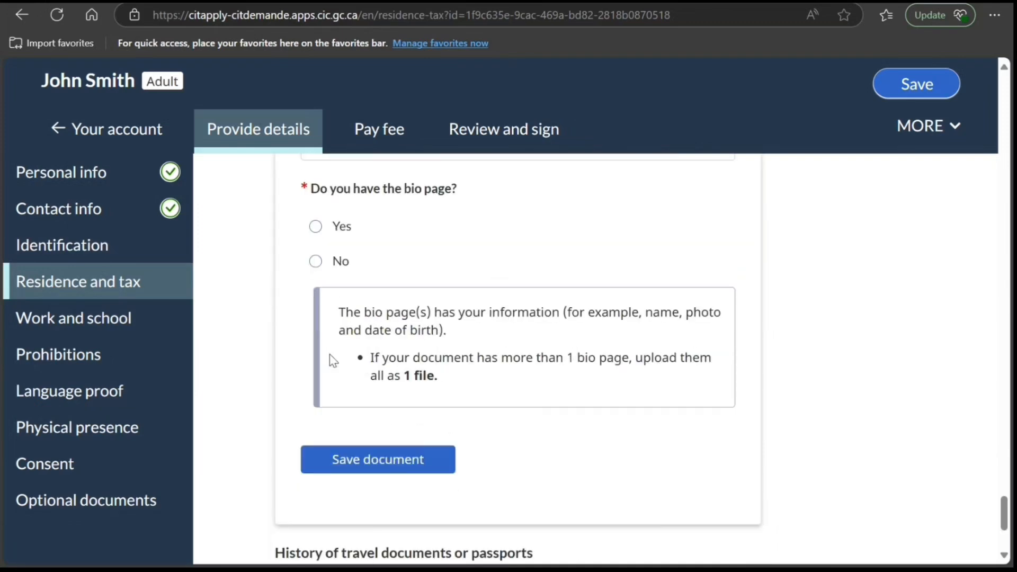
pyautogui.scroll(2, 333, 361)
pyautogui.scroll(6, 331, 357)
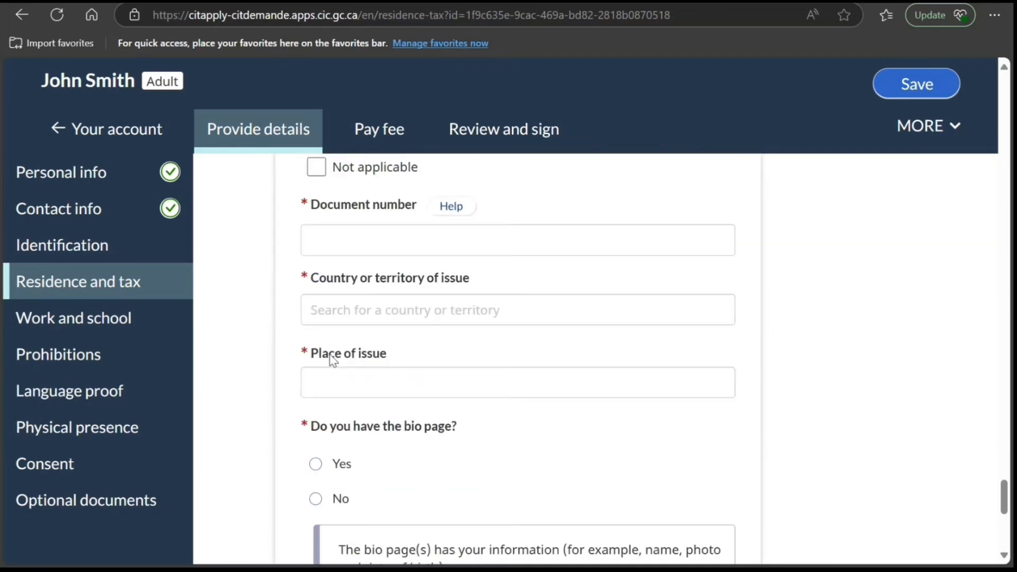
pyautogui.scroll(-10, 329, 355)
pyautogui.scroll(-1, 331, 360)
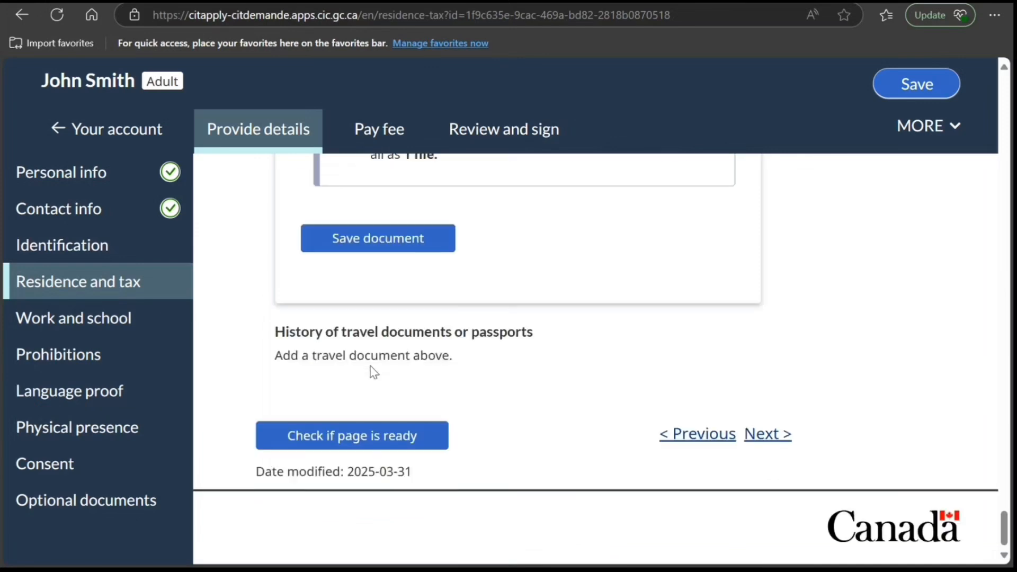
# - Proceed to the Work and school section and start an activity from May 2020, marked as the current occupation or activity
pyautogui.click(756, 431)
pyautogui.scroll(-1, 338, 297)
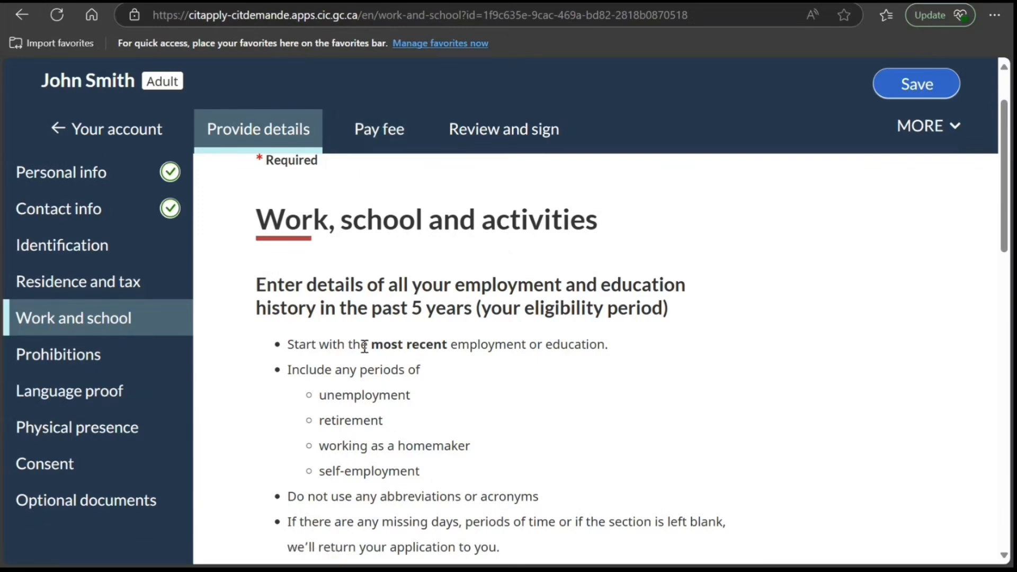
pyautogui.scroll(-1, 365, 346)
pyautogui.scroll(-5, 364, 346)
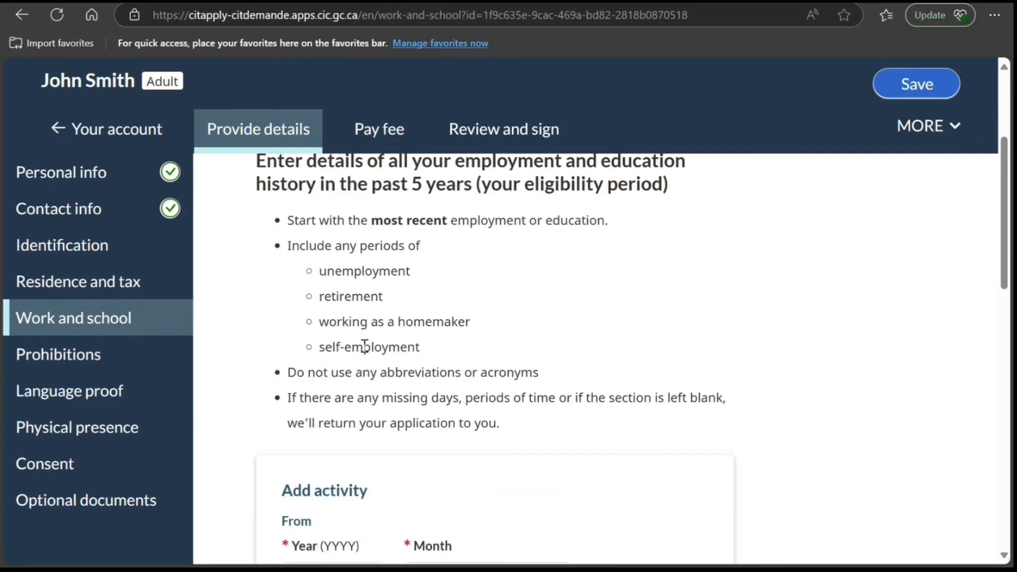
pyautogui.click(480, 318)
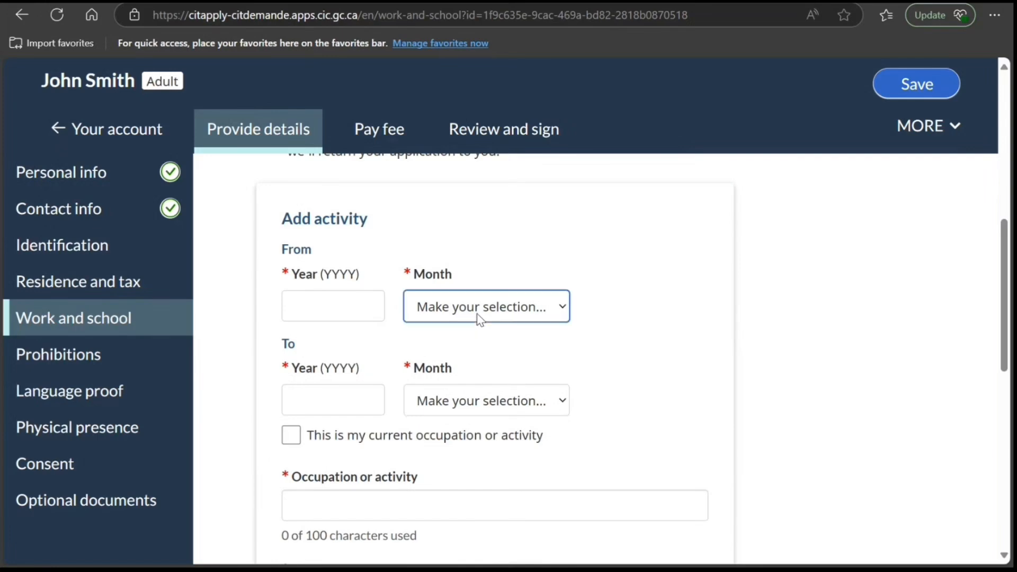
pyautogui.click(470, 118)
pyautogui.click(325, 309)
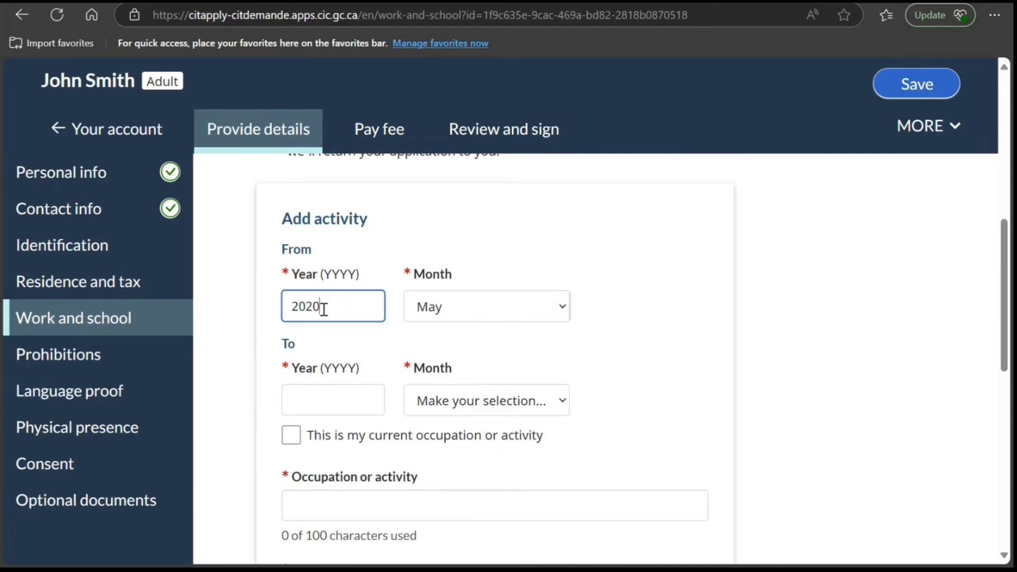
pyautogui.write('2020')
pyautogui.click(290, 435)
# - Enter IT Consultant as the occupation and Toronto IT as the employer or educational institution
pyautogui.scroll(-1, 303, 475)
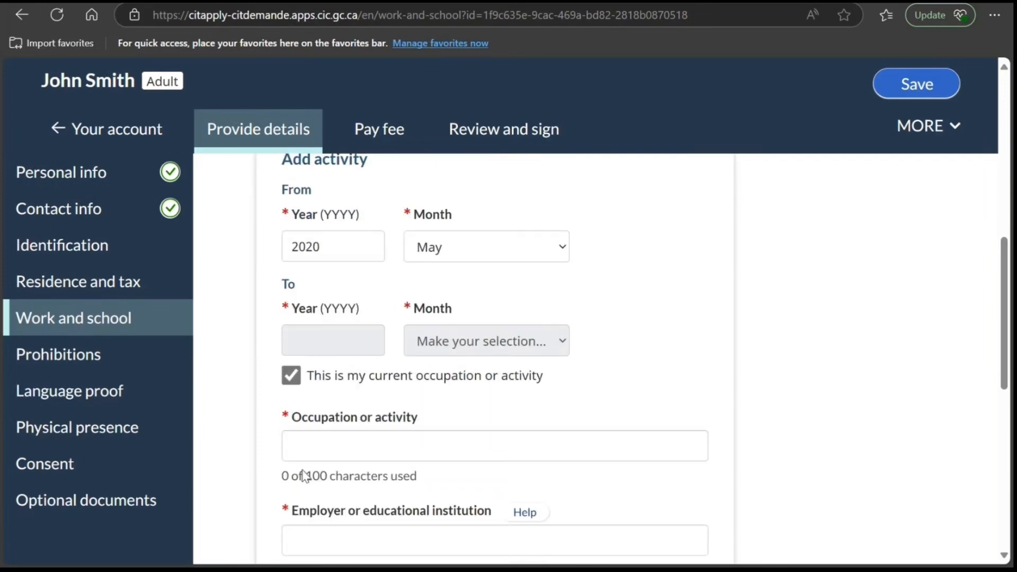
pyautogui.scroll(-2, 303, 475)
pyautogui.click(344, 344)
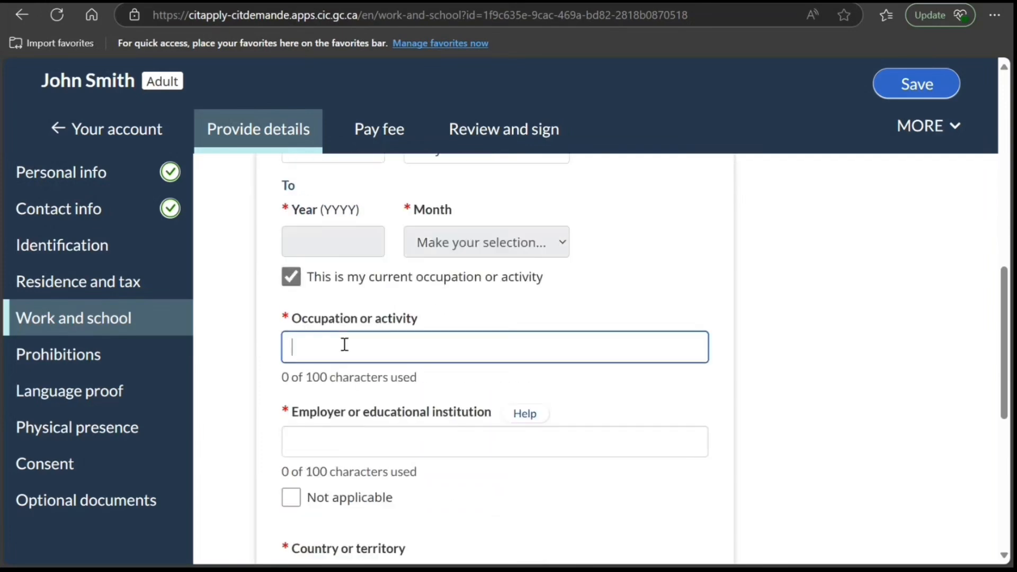
pyautogui.write('IT Consultant')
pyautogui.press('Tab')
pyautogui.press('Tab')
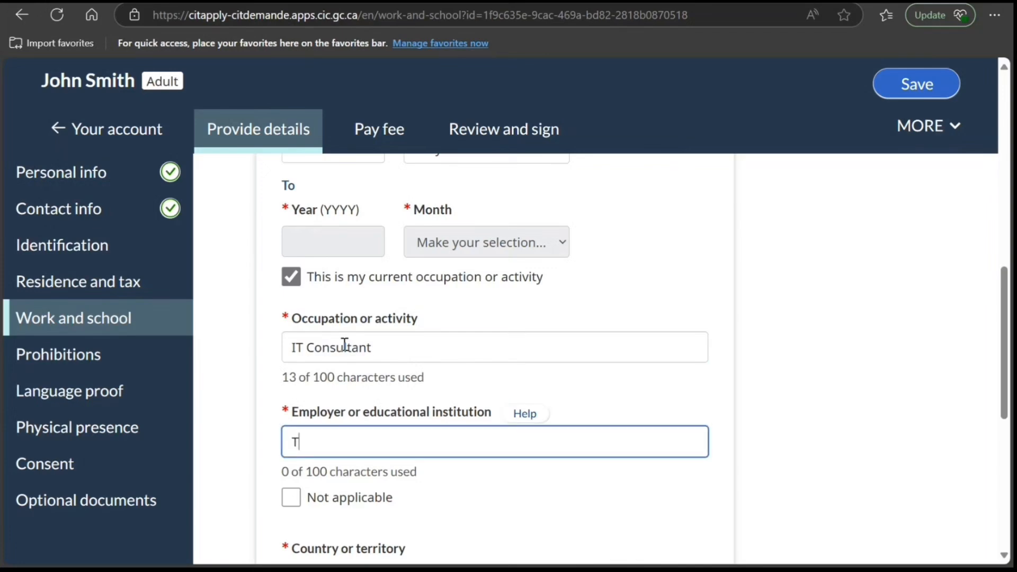
pyautogui.write('Torn')
pyautogui.press('BackSpace')
pyautogui.write('onto IT')
# - Set the activity's country or territory to Canada
pyautogui.scroll(-4, 342, 341)
pyautogui.click(339, 349)
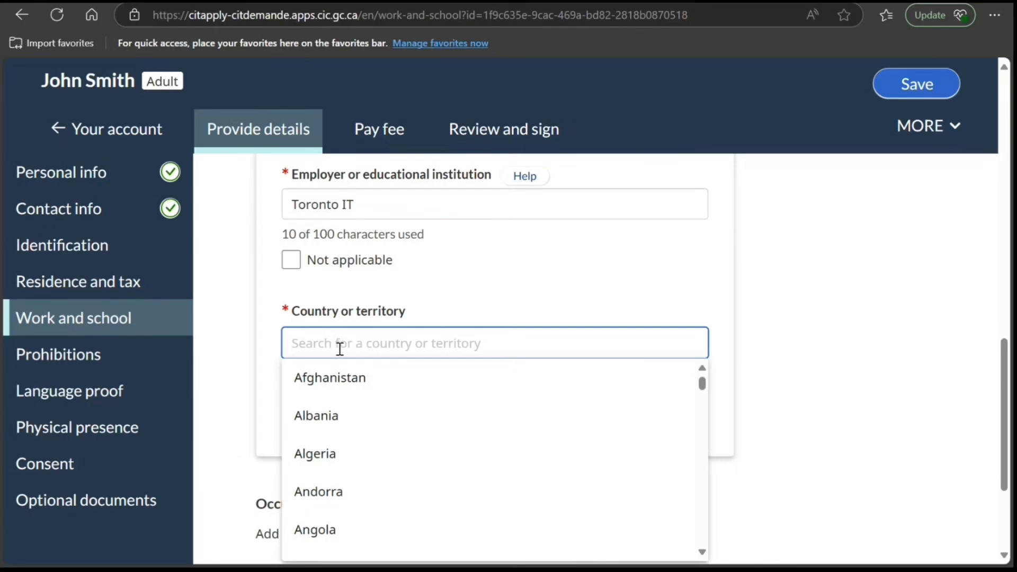
pyautogui.write('Canad')
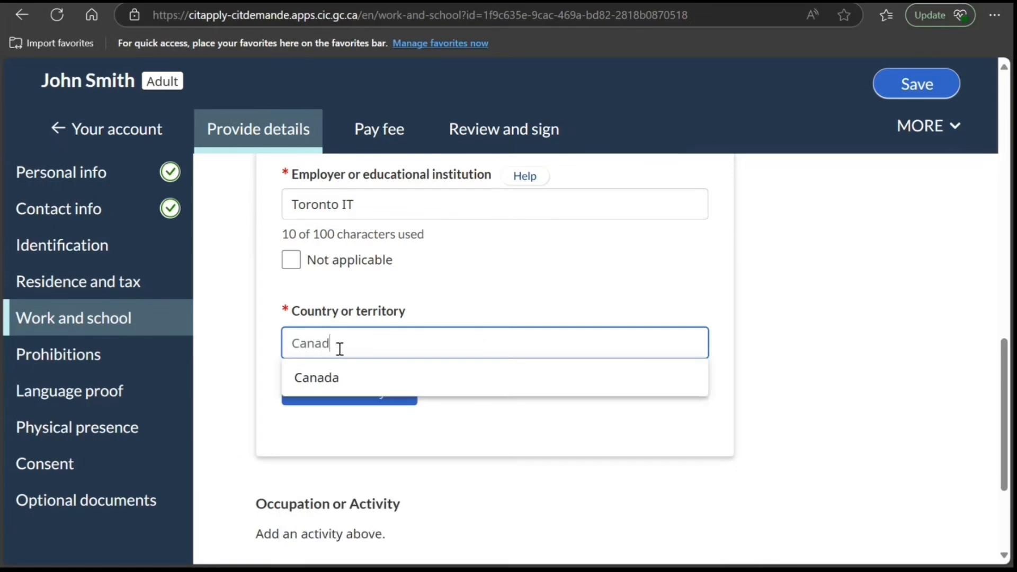
pyautogui.write('a')
pyautogui.click(336, 376)
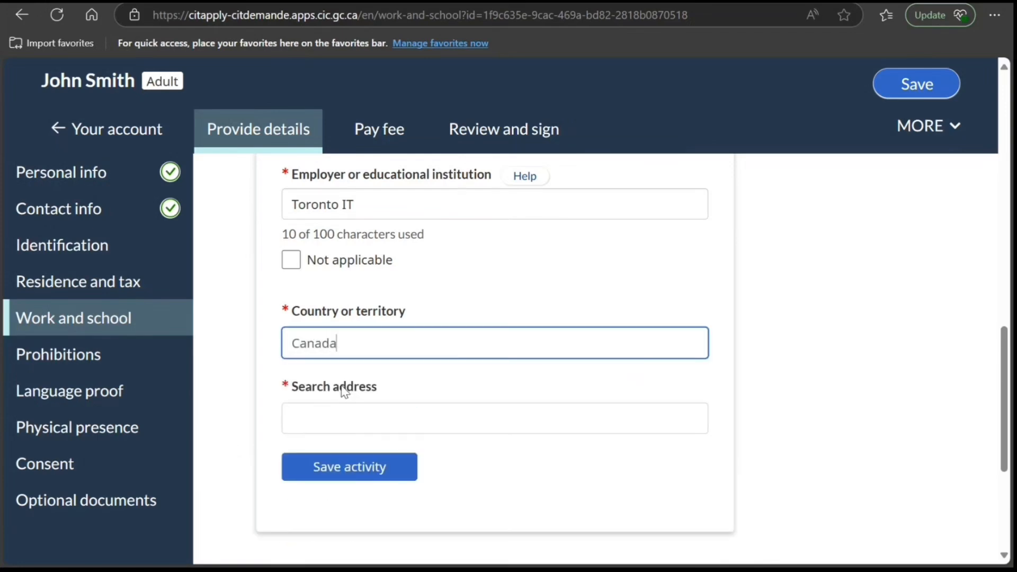
# - Switch the activity's address to manual entry, fill in the street number, street name and city, and choose ON as the province
pyautogui.click(365, 418)
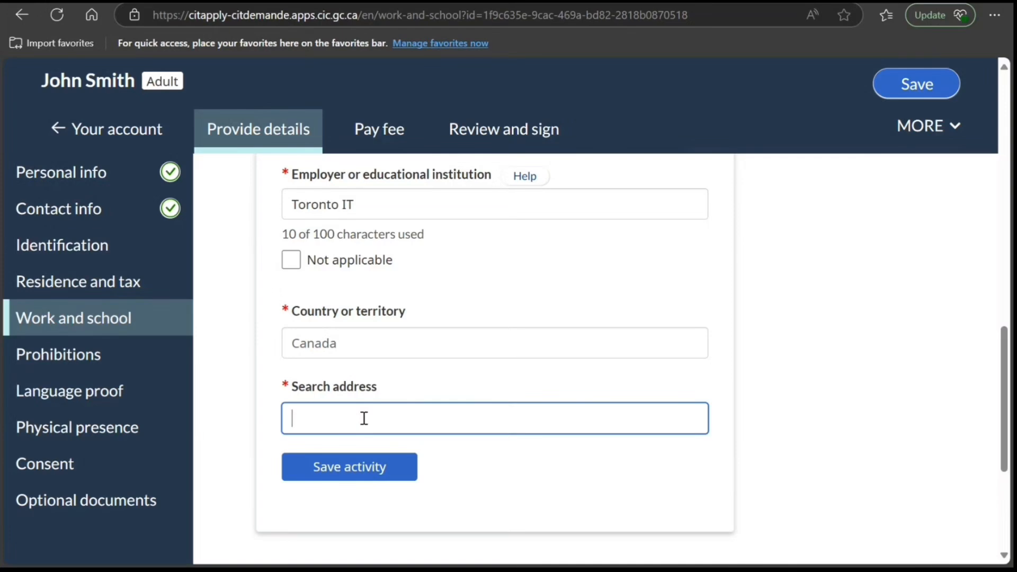
pyautogui.write('89')
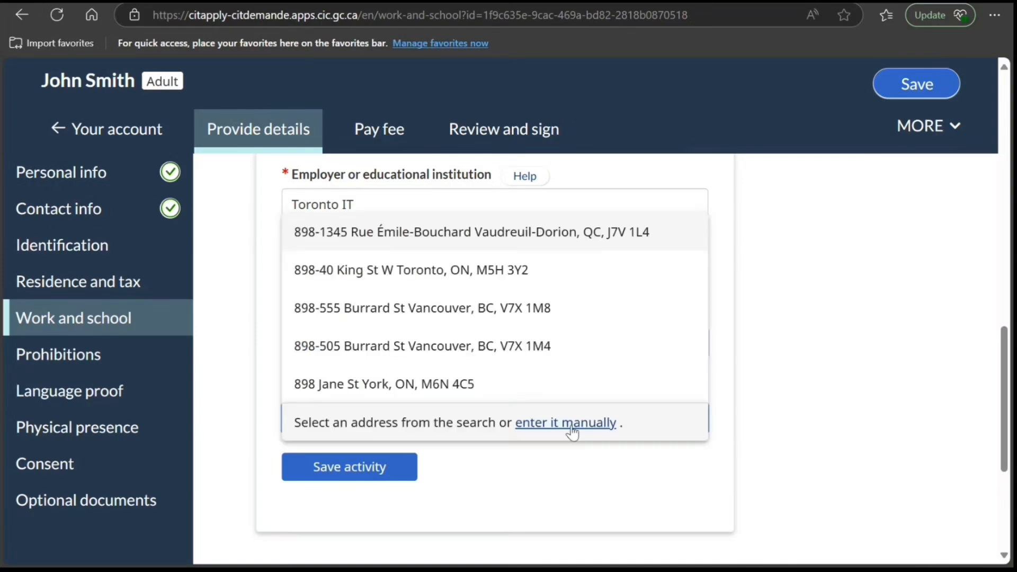
pyautogui.click(579, 422)
pyautogui.scroll(-3, 420, 471)
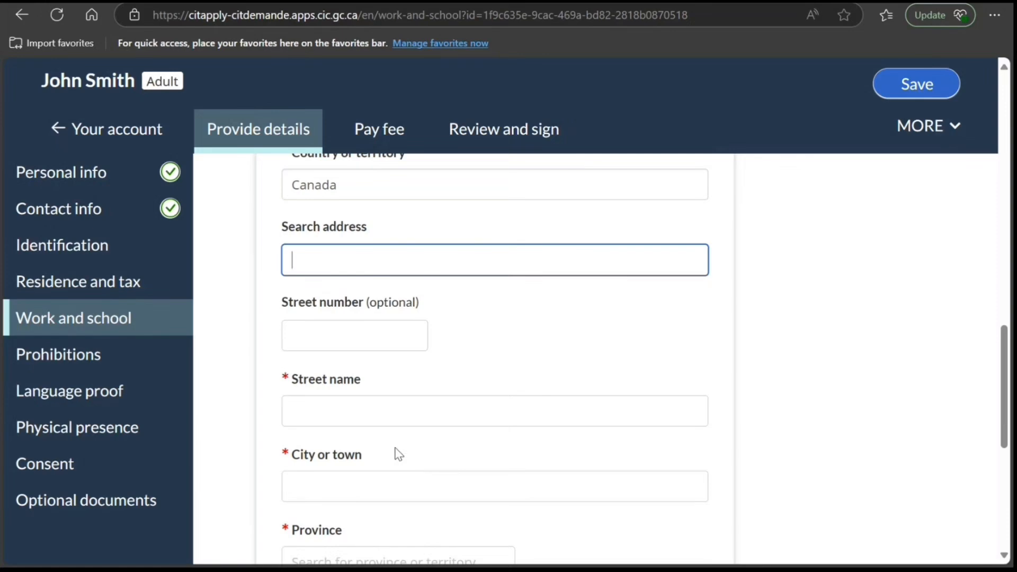
pyautogui.click(371, 324)
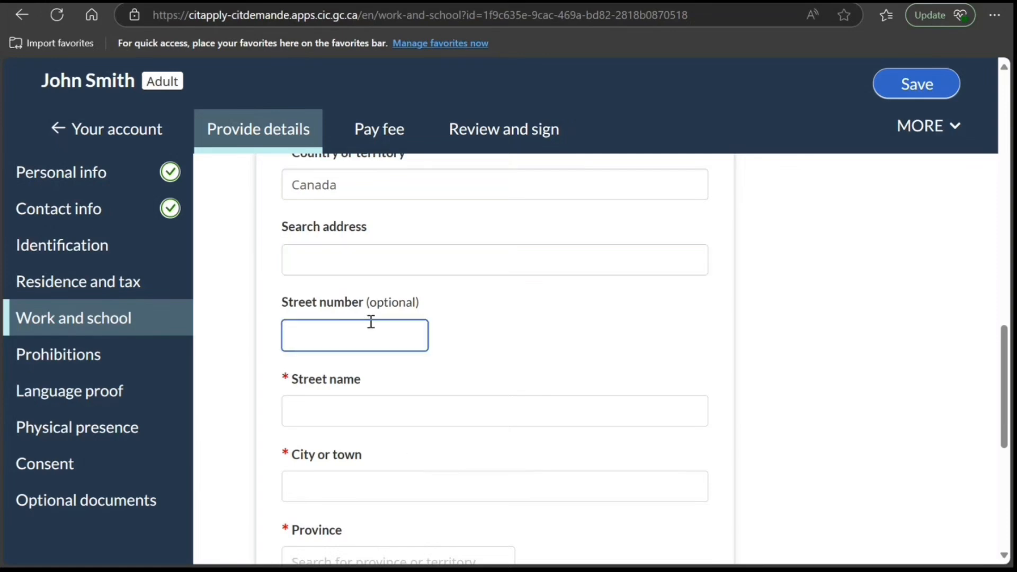
pyautogui.press('Tab')
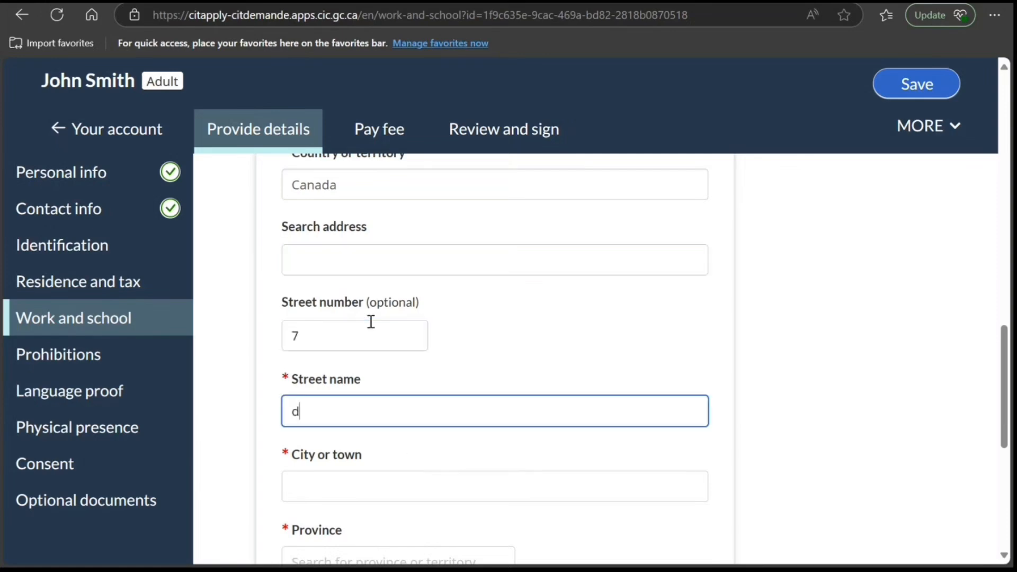
pyautogui.write('drdf fd d')
pyautogui.press('Tab')
pyautogui.write('dsdsds')
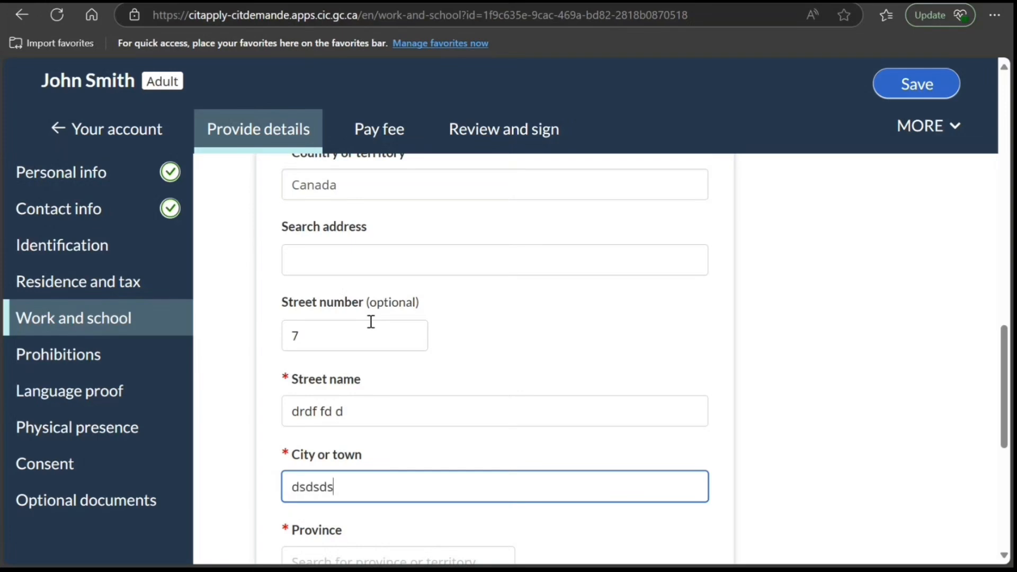
pyautogui.press('Tab')
pyautogui.write('o')
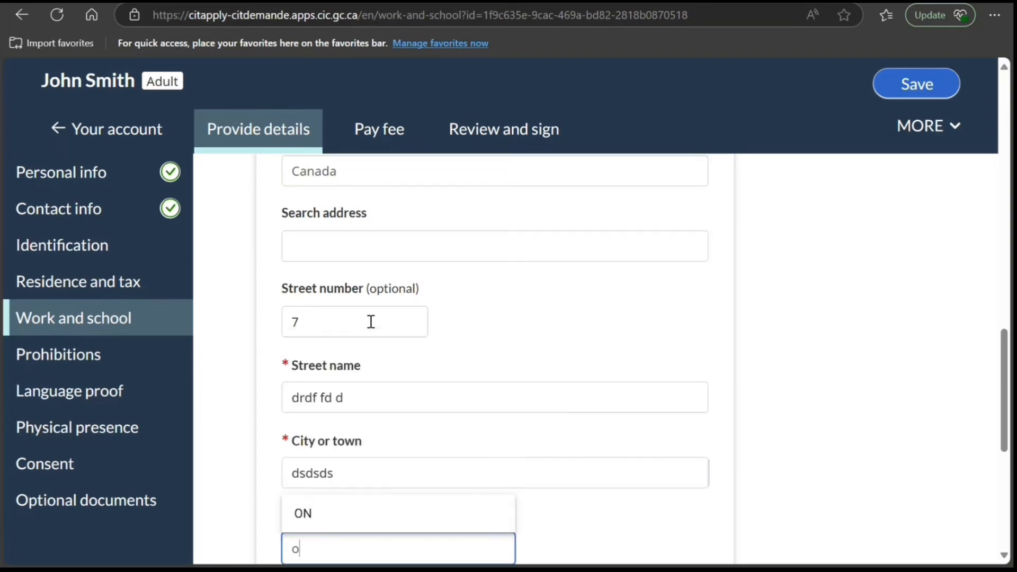
pyautogui.click(364, 517)
# - Save the work activity and proceed to the Prohibitions section
pyautogui.scroll(-4, 379, 427)
pyautogui.click(377, 362)
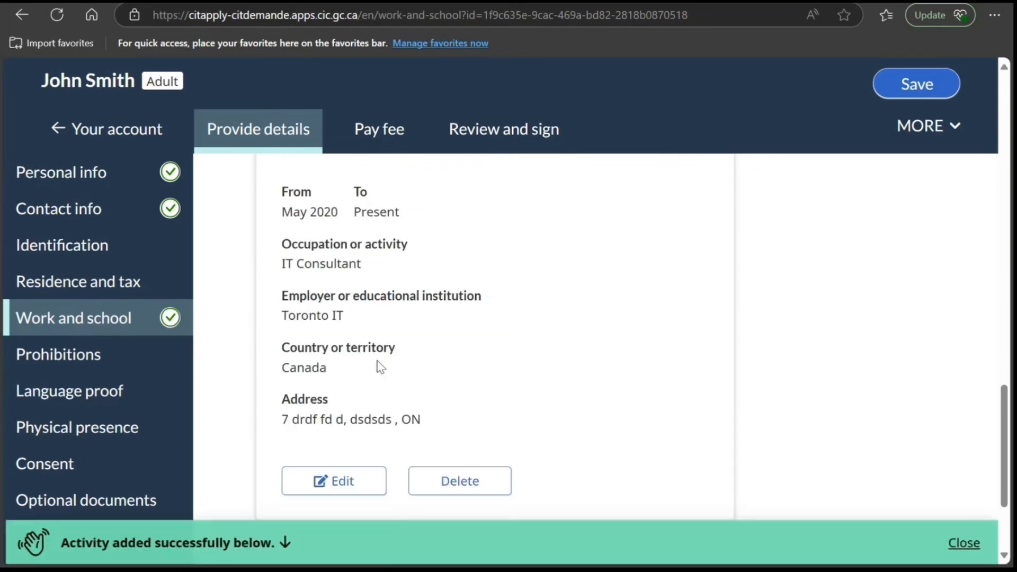
pyautogui.scroll(-3, 382, 382)
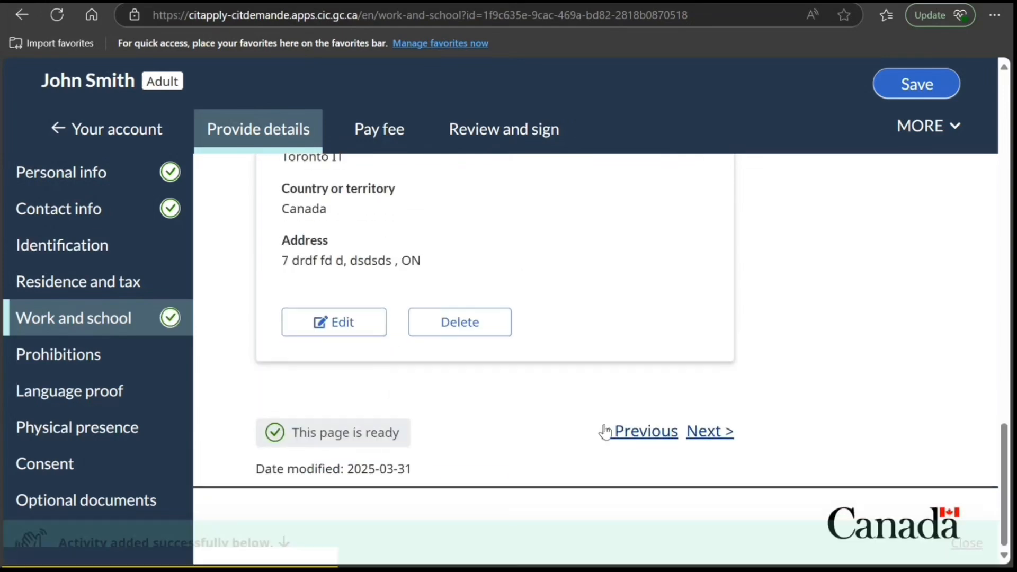
pyautogui.click(686, 432)
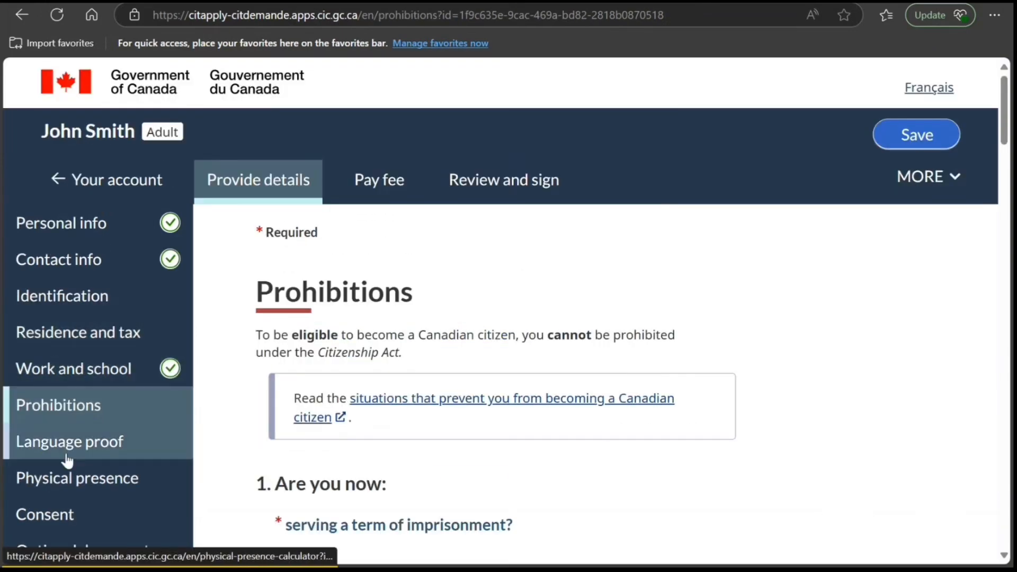
# - Answer No to currently serving a term of imprisonment, being on probation and being on parole in question 1
pyautogui.scroll(-3, 315, 380)
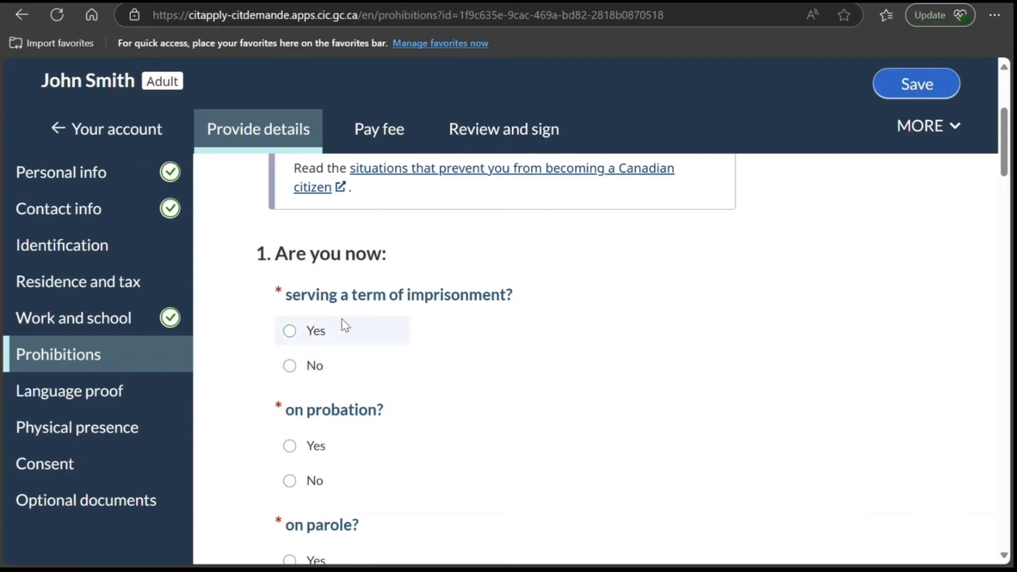
pyautogui.click(291, 368)
pyautogui.scroll(-3, 322, 397)
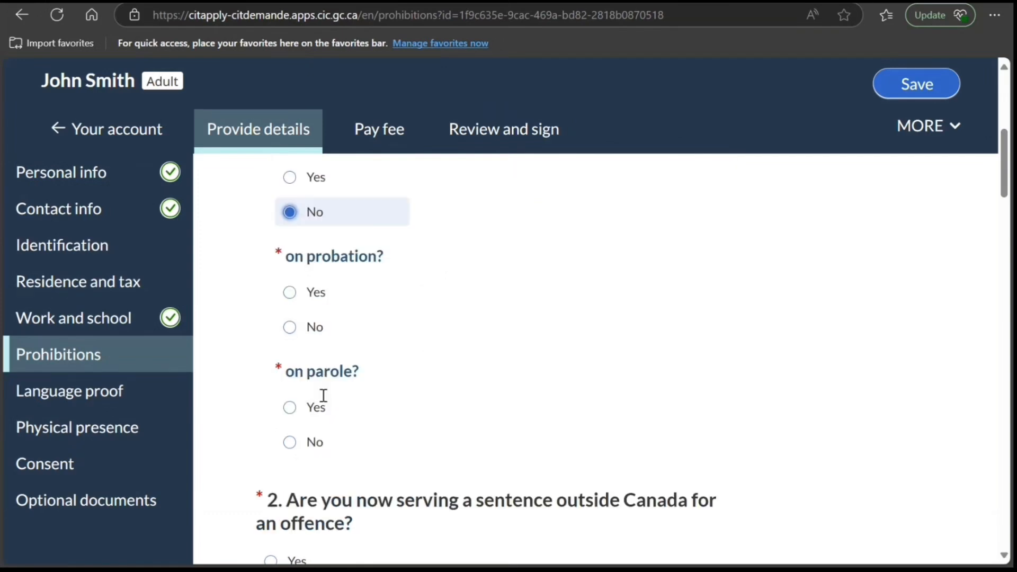
pyautogui.click(291, 324)
pyautogui.click(290, 437)
# - Answer No to serving a sentence outside Canada and to both question 3 items about charges, trials or appeals in and outside Canada
pyautogui.scroll(-3, 291, 450)
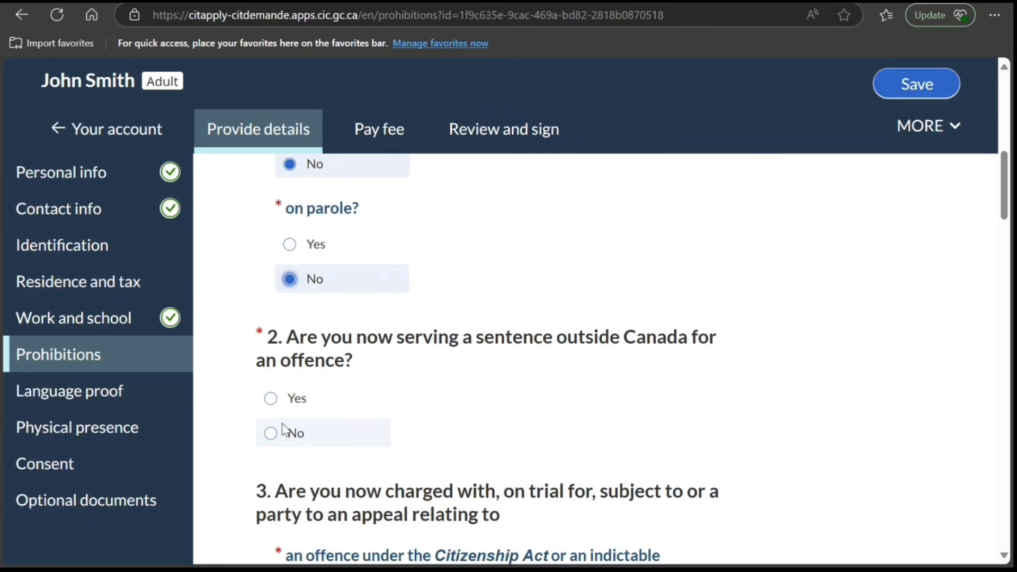
pyautogui.click(274, 438)
pyautogui.scroll(-4, 286, 446)
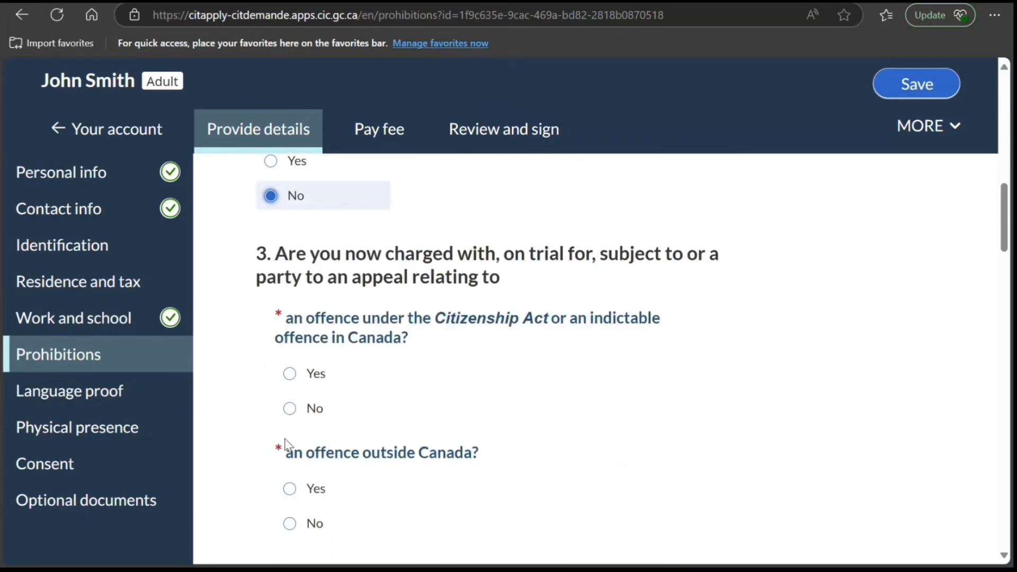
pyautogui.click(290, 408)
pyautogui.scroll(-3, 276, 466)
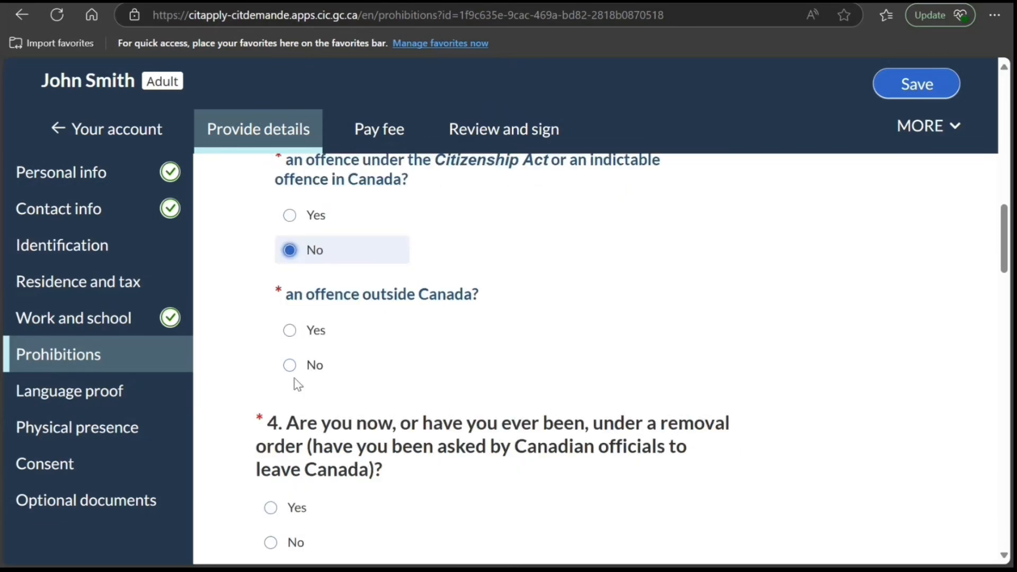
pyautogui.click(289, 365)
# - Answer No to questions 4 to 7 on removal orders, war crimes, prohibition for misrepresentation and revoked Canadian citizenship
pyautogui.scroll(-3, 259, 446)
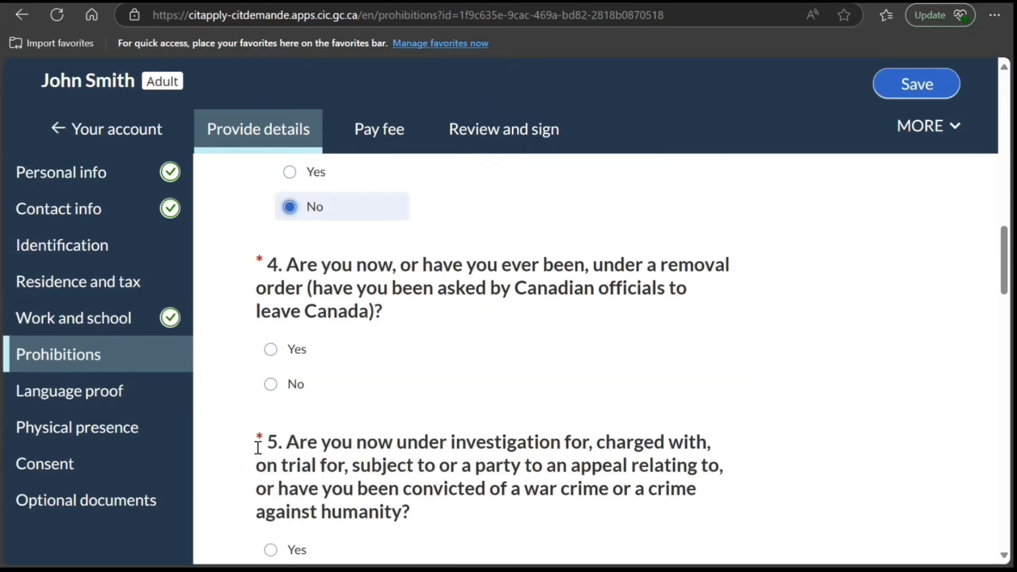
pyautogui.click(271, 384)
pyautogui.scroll(-3, 263, 434)
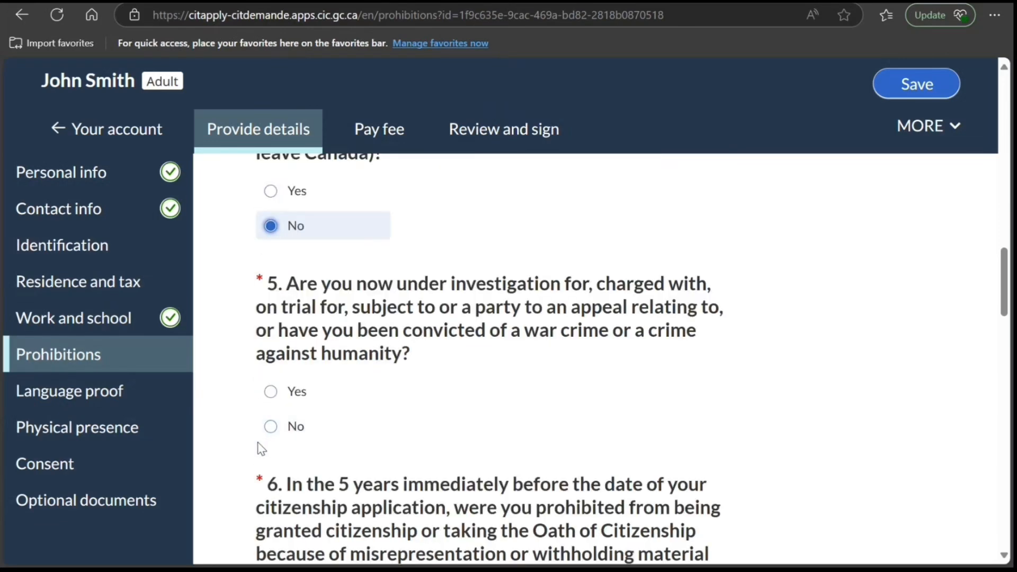
pyautogui.click(271, 426)
pyautogui.scroll(-3, 269, 439)
pyautogui.click(270, 413)
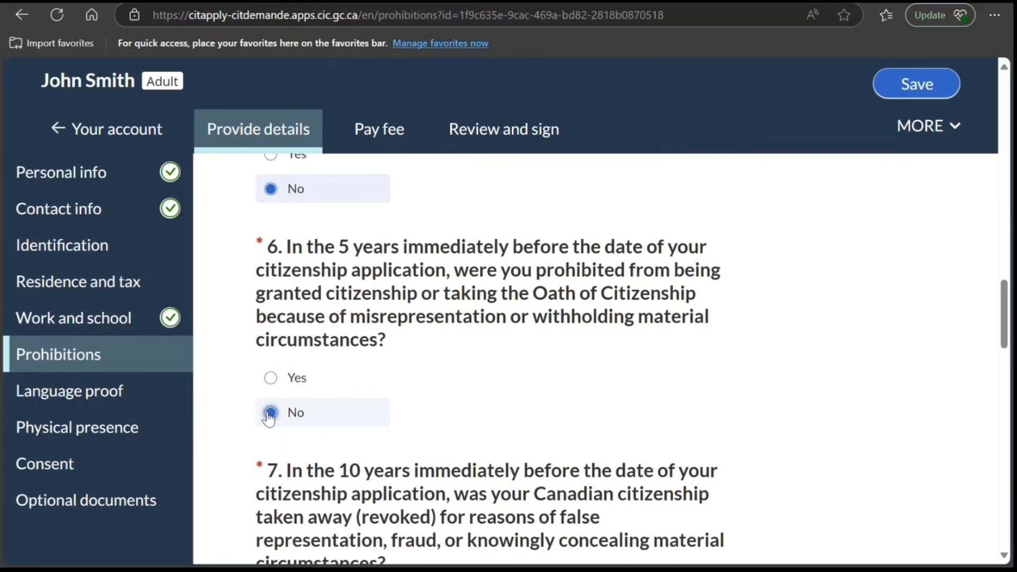
pyautogui.scroll(-3, 269, 423)
pyautogui.click(271, 399)
# - Answer No to both question 8 items about convictions in the 4 years before the application
pyautogui.scroll(-3, 267, 434)
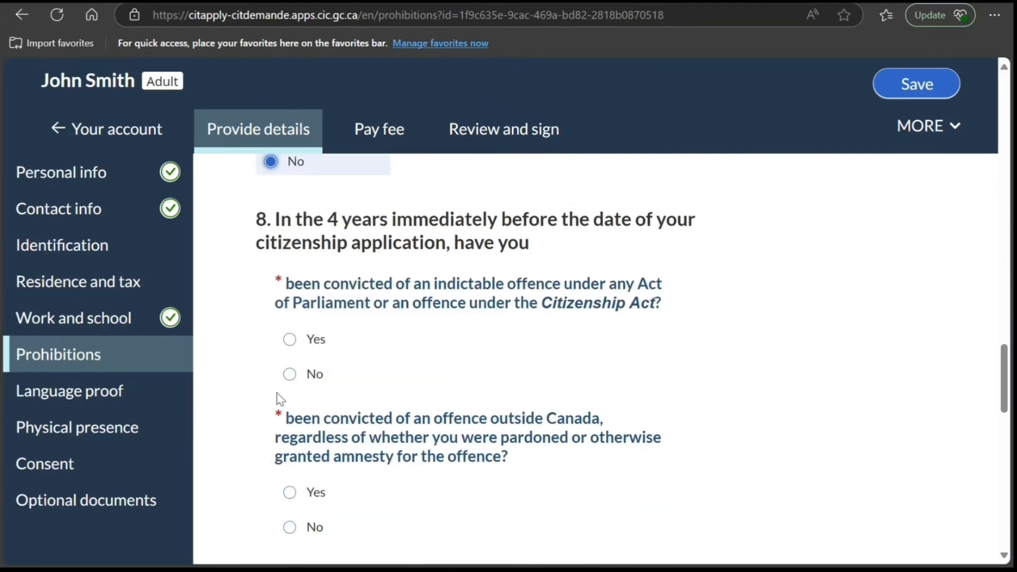
pyautogui.click(289, 374)
pyautogui.click(290, 527)
# - Answer No to the three question 9 items on terrorism or treason convictions in Canada, terrorism convictions abroad and armed conflict with Canada
pyautogui.scroll(-3, 285, 532)
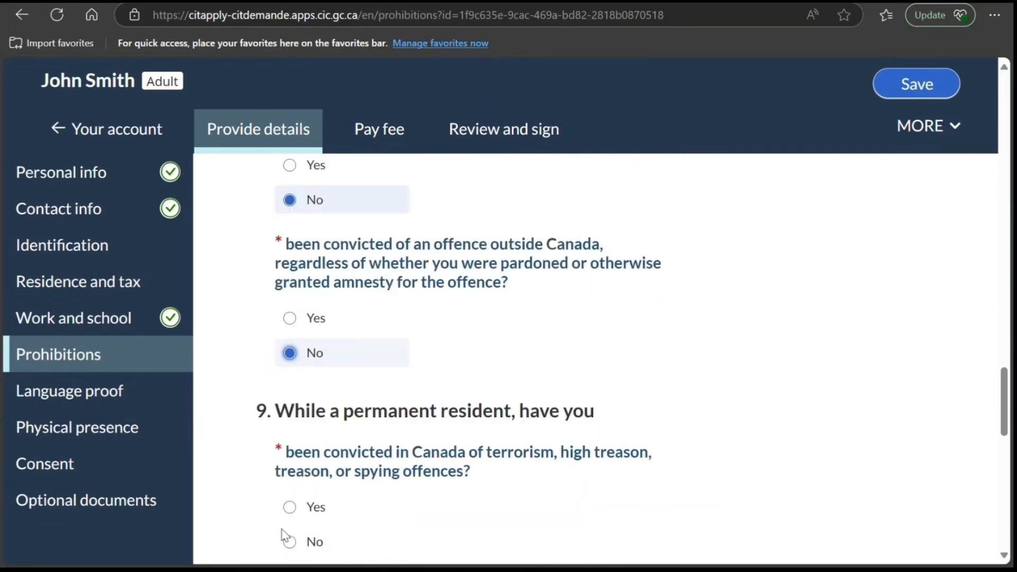
pyautogui.scroll(-1, 284, 535)
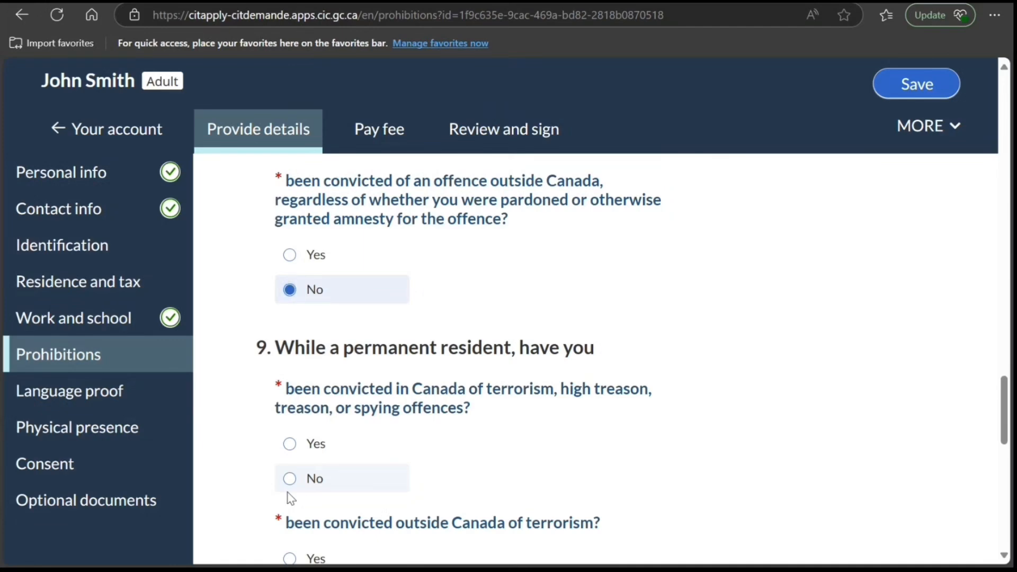
pyautogui.click(289, 479)
pyautogui.scroll(-3, 286, 484)
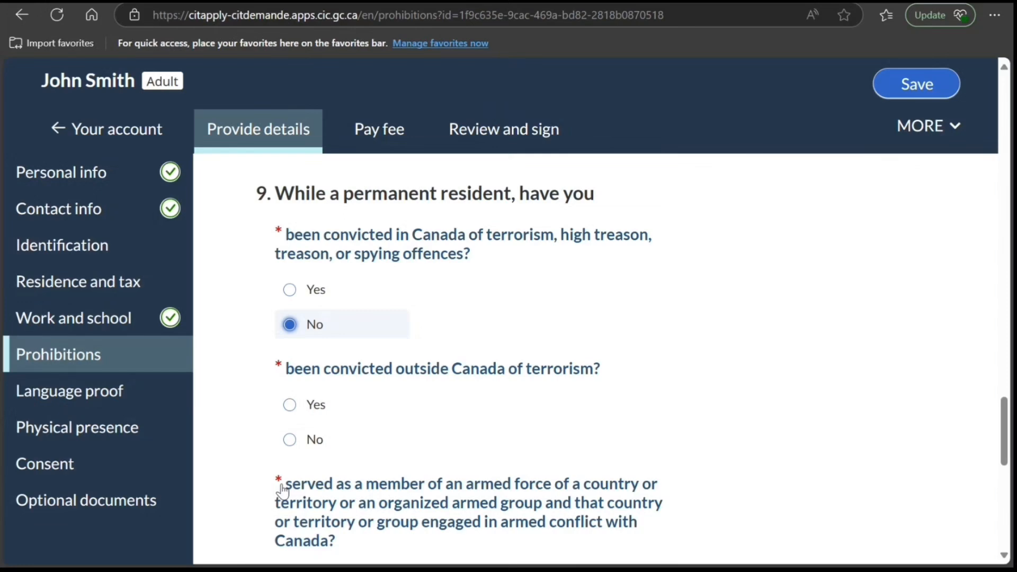
pyautogui.click(290, 440)
pyautogui.scroll(-4, 276, 466)
pyautogui.click(290, 369)
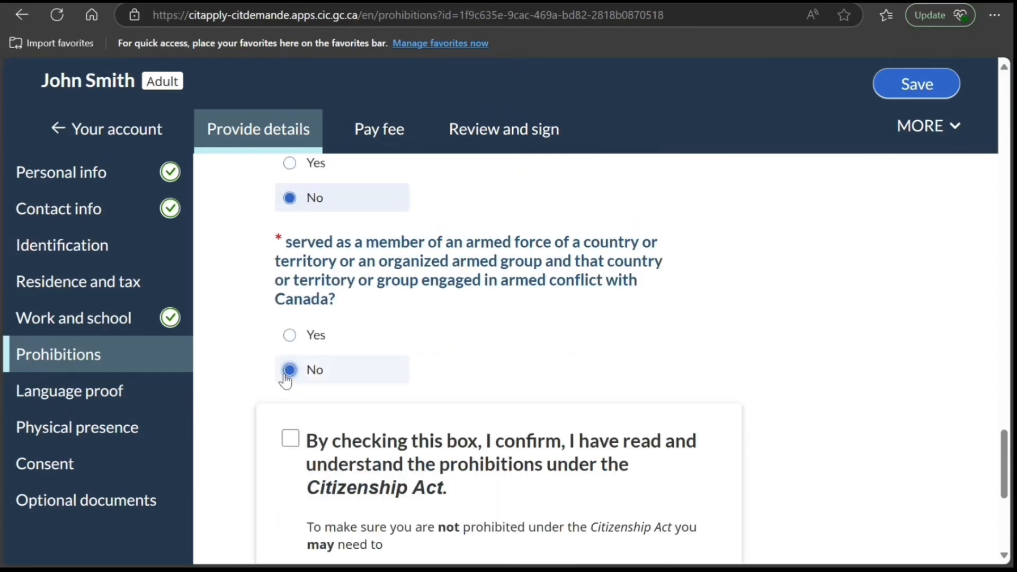
# - Confirm having read and understood the prohibitions under the Citizenship Act
pyautogui.scroll(-3, 254, 432)
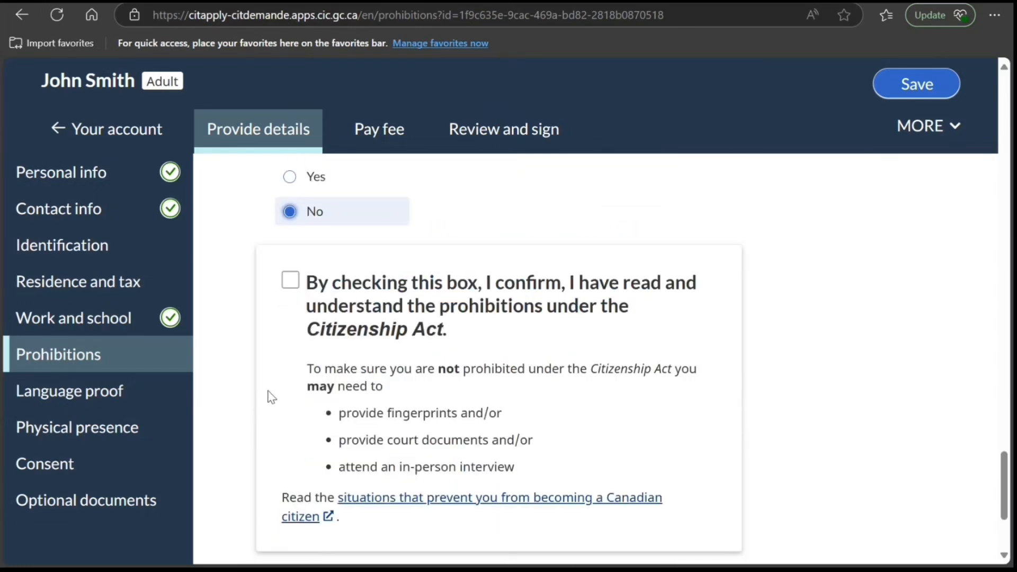
pyautogui.click(289, 281)
pyautogui.scroll(6, 257, 392)
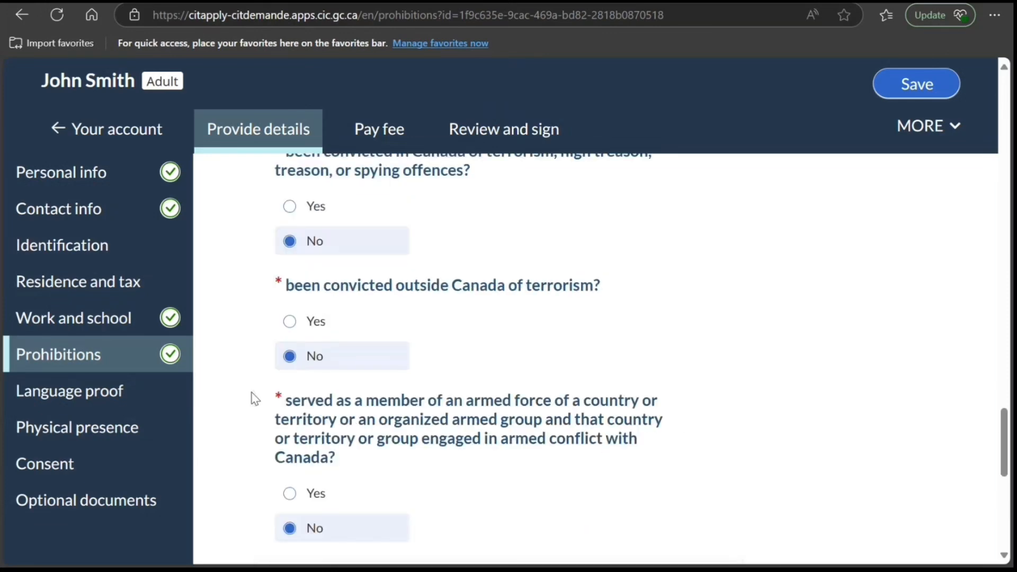
# - Continue to the Language proof section and answer Yes to having proof of knowledge of English or French
pyautogui.scroll(-4, 346, 456)
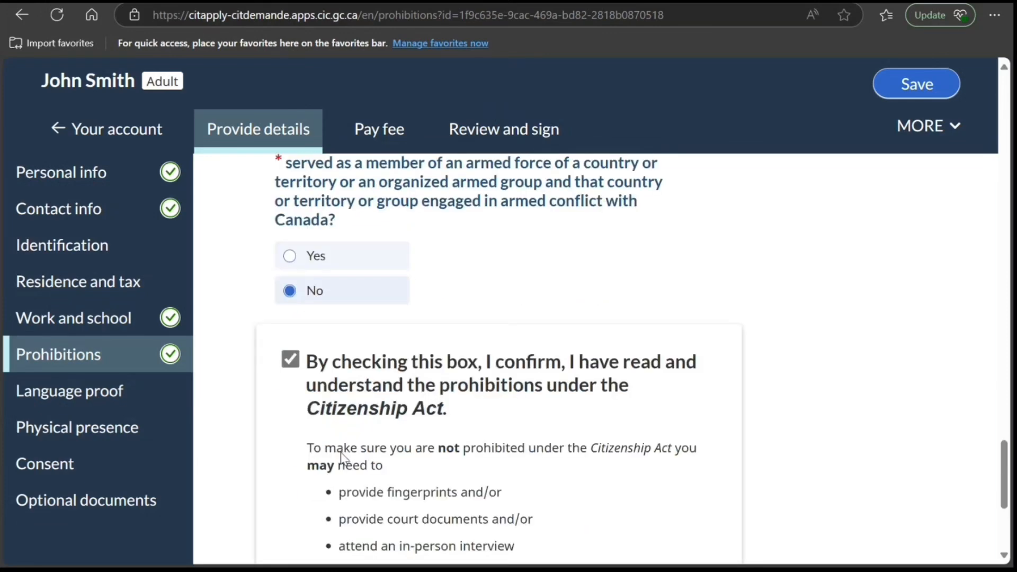
pyautogui.scroll(1, 339, 449)
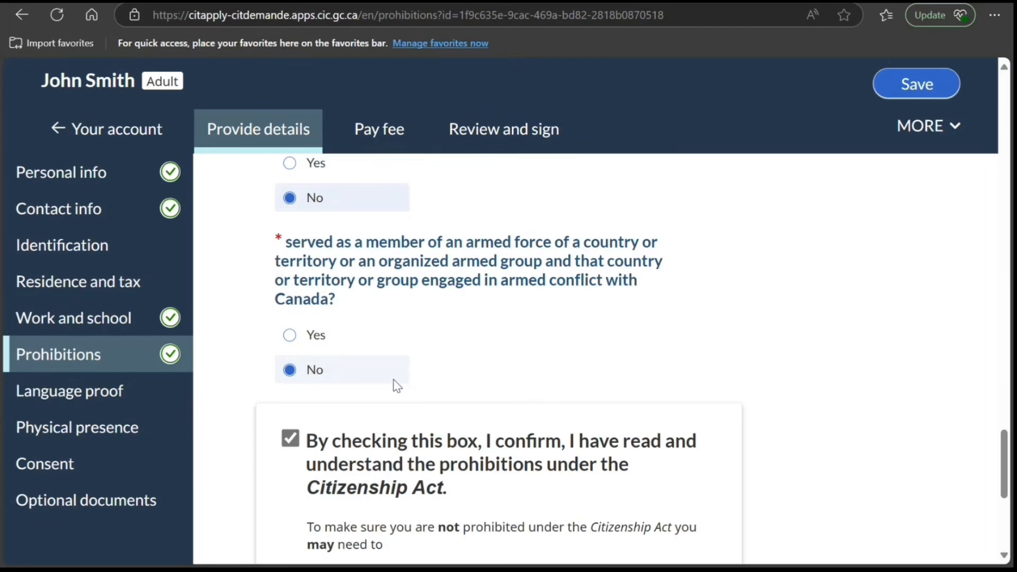
pyautogui.scroll(-4, 309, 507)
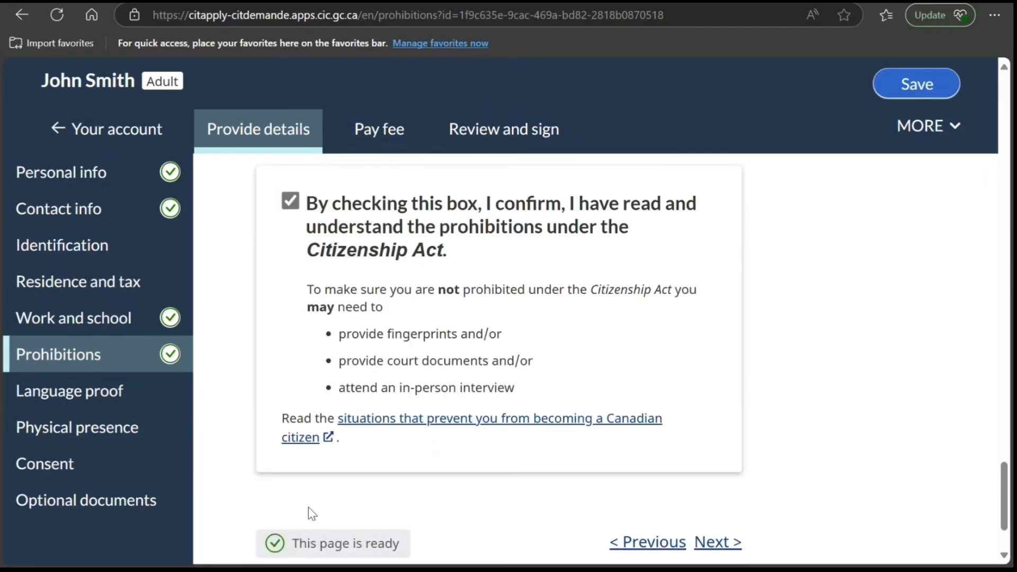
pyautogui.scroll(-2, 309, 508)
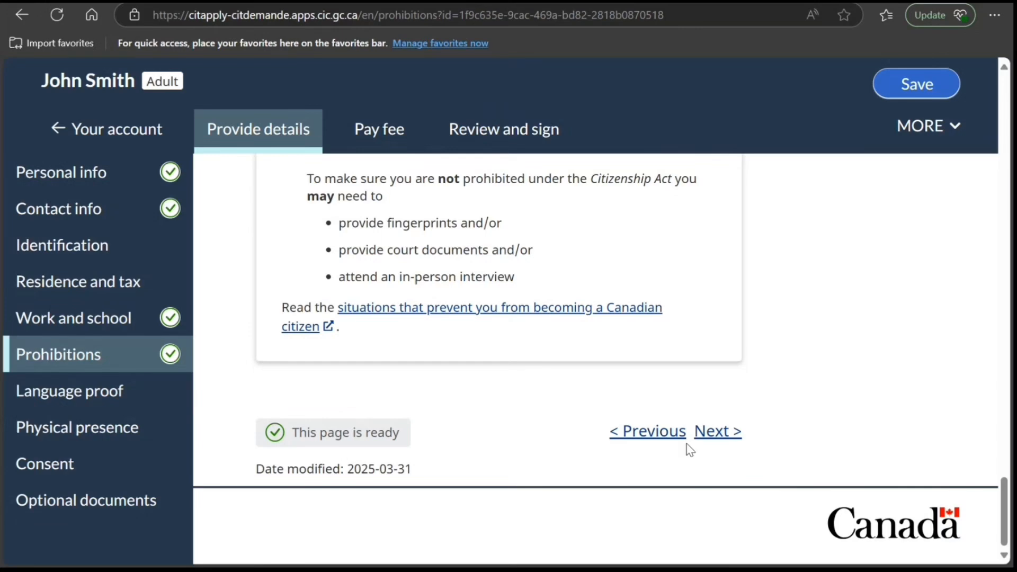
pyautogui.click(716, 433)
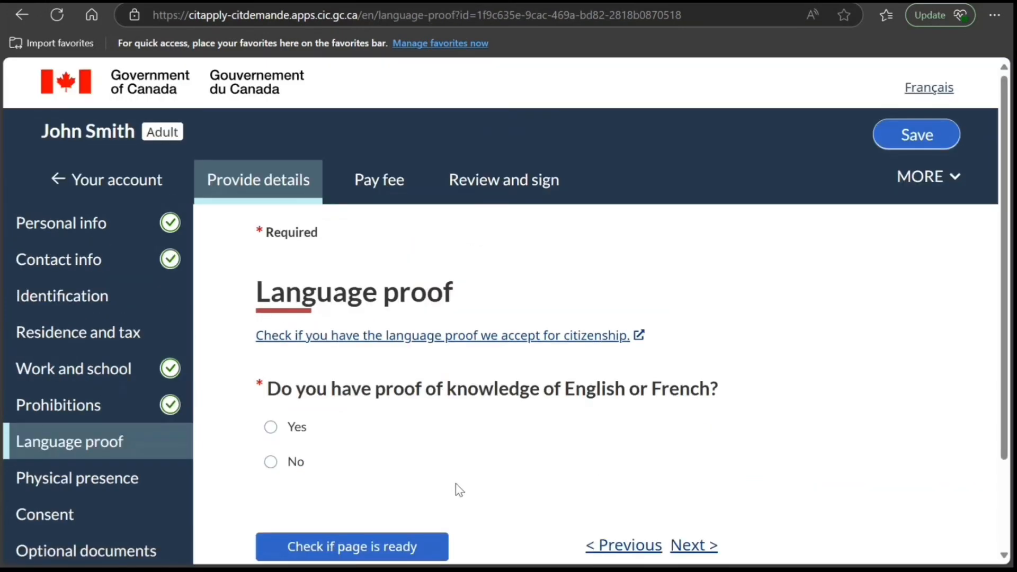
pyautogui.click(296, 413)
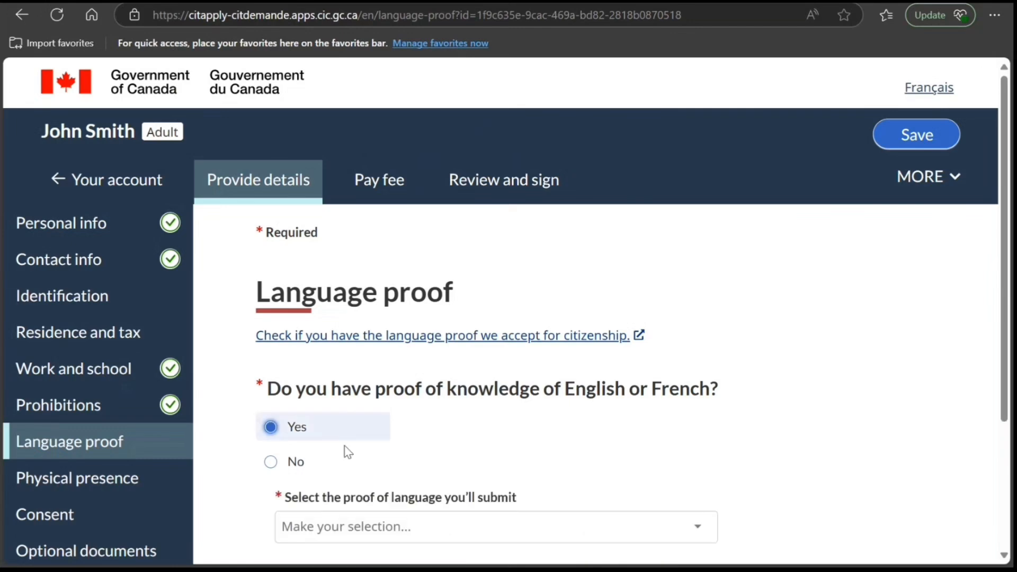
# - Choose International English Language Testing System (IELTS) General Training as the proof of language to submit
pyautogui.scroll(-3, 349, 452)
pyautogui.click(396, 353)
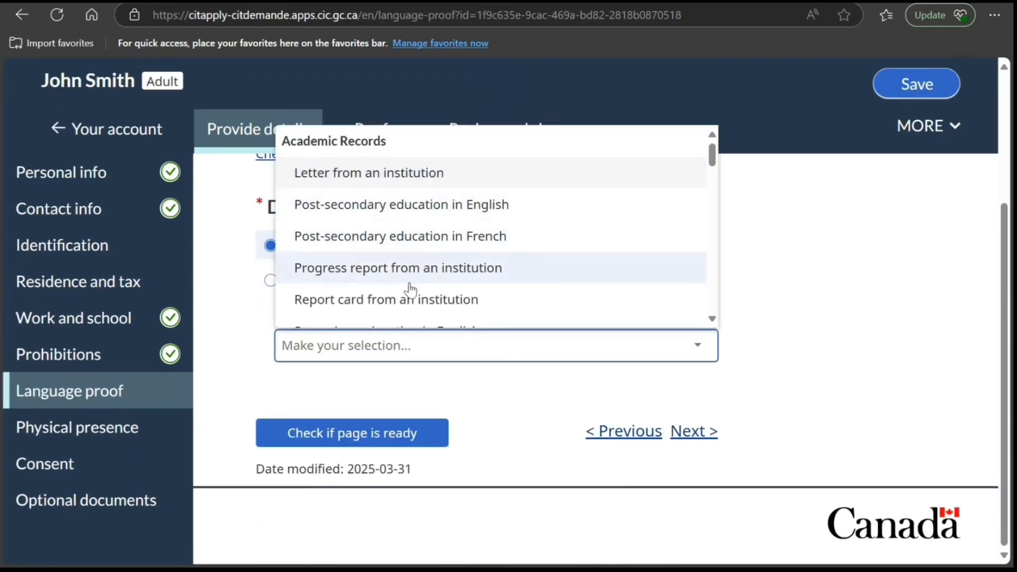
pyautogui.scroll(-5, 411, 290)
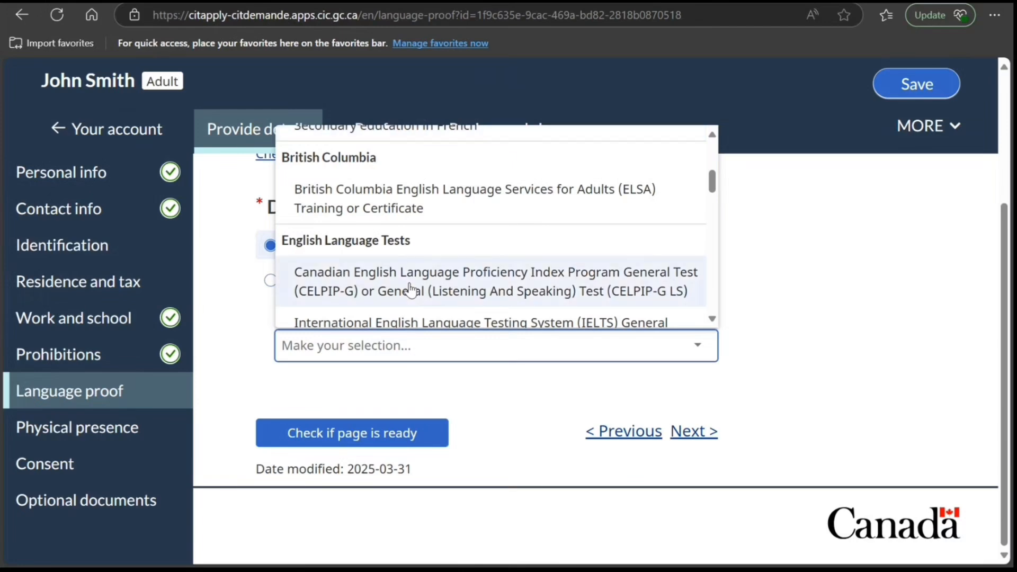
pyautogui.scroll(2, 410, 289)
pyautogui.scroll(-2, 411, 289)
pyautogui.scroll(-2, 401, 312)
pyautogui.click(404, 268)
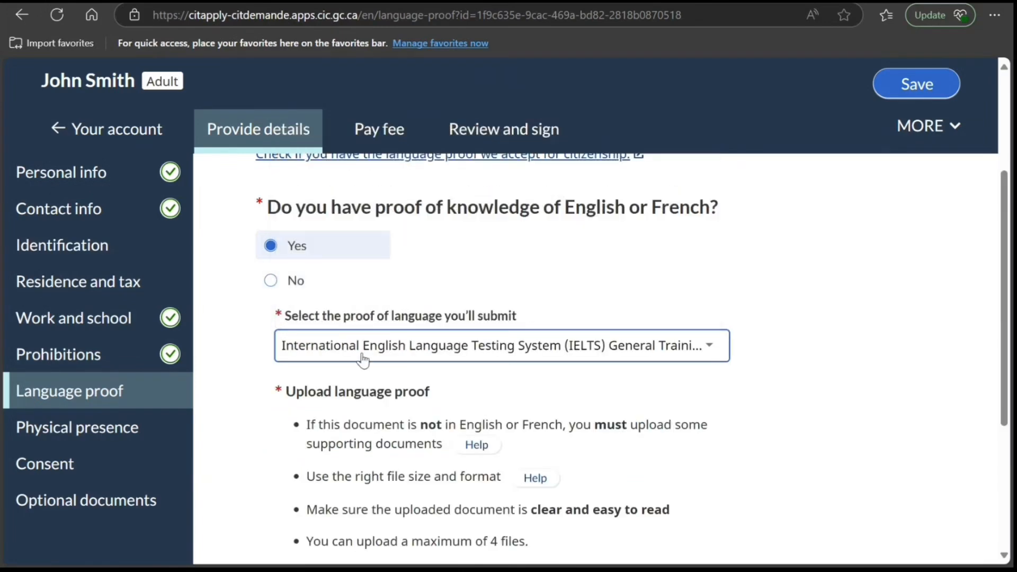
# - Continue to the Physical presence section and answer No to both questions on living abroad as a Crown servant or a Crown servant's family member
pyautogui.scroll(-3, 363, 361)
pyautogui.scroll(-1, 334, 516)
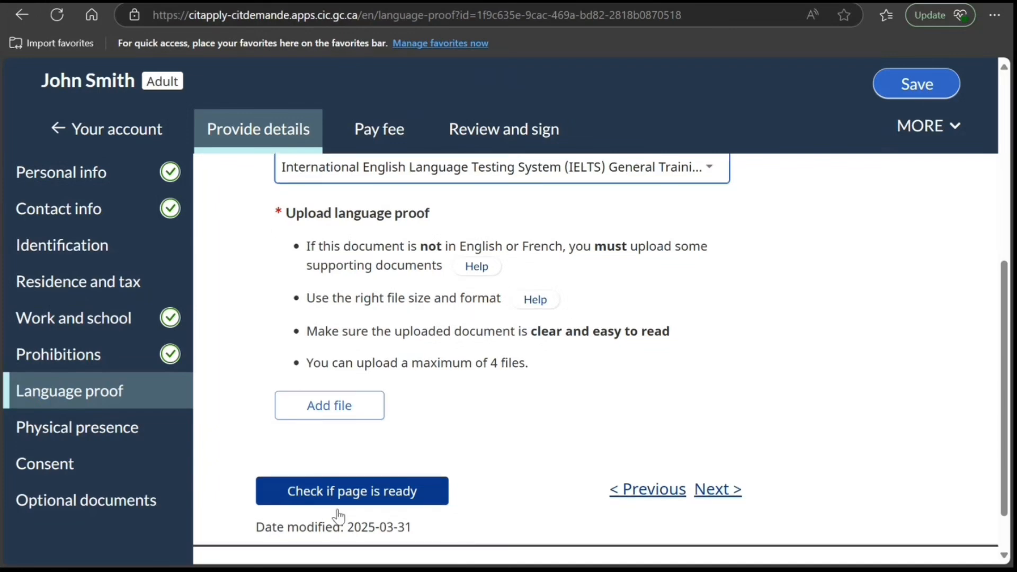
pyautogui.scroll(-1, 338, 517)
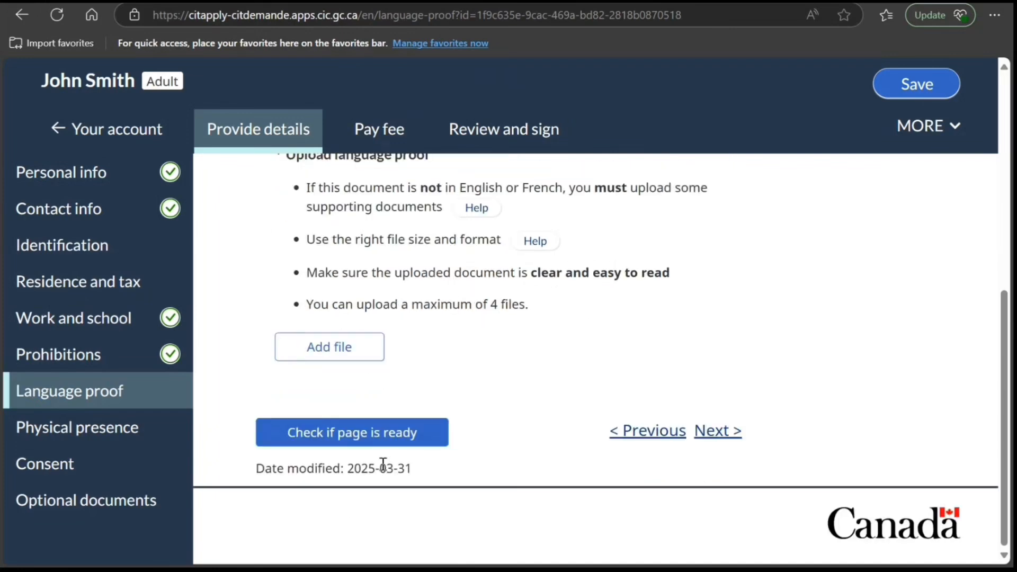
pyautogui.click(718, 432)
pyautogui.scroll(-3, 560, 461)
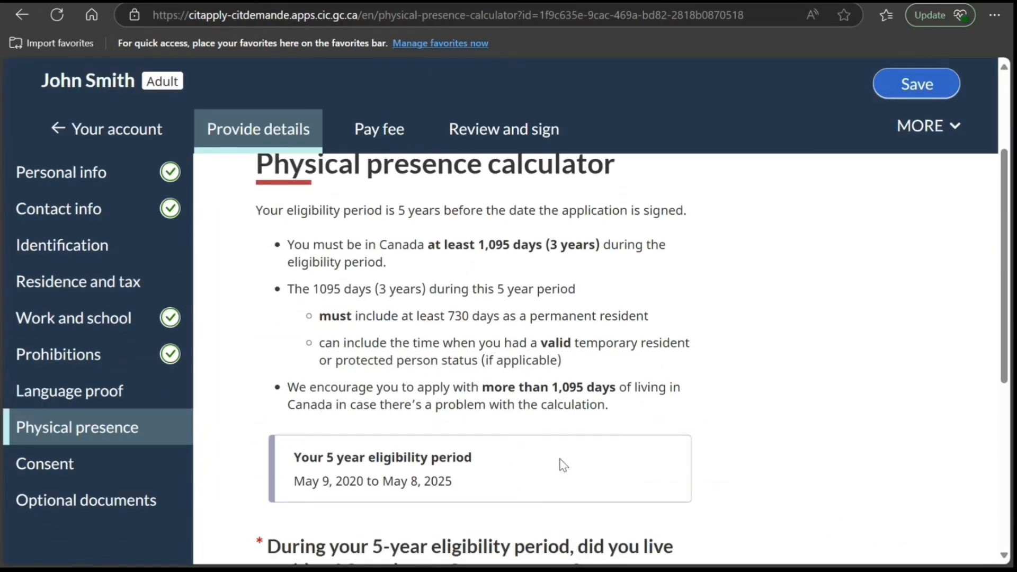
pyautogui.scroll(-6, 561, 462)
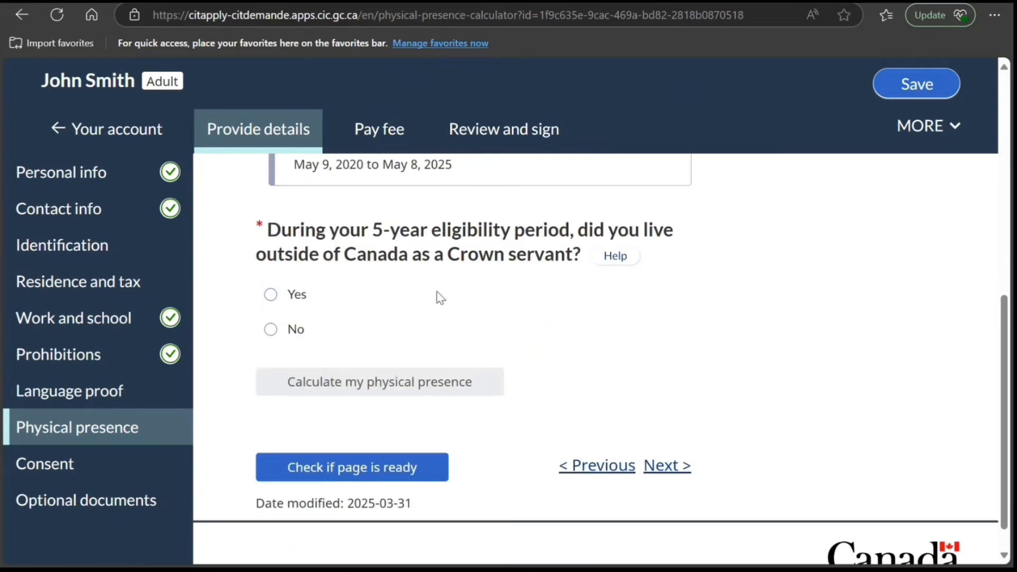
pyautogui.click(271, 331)
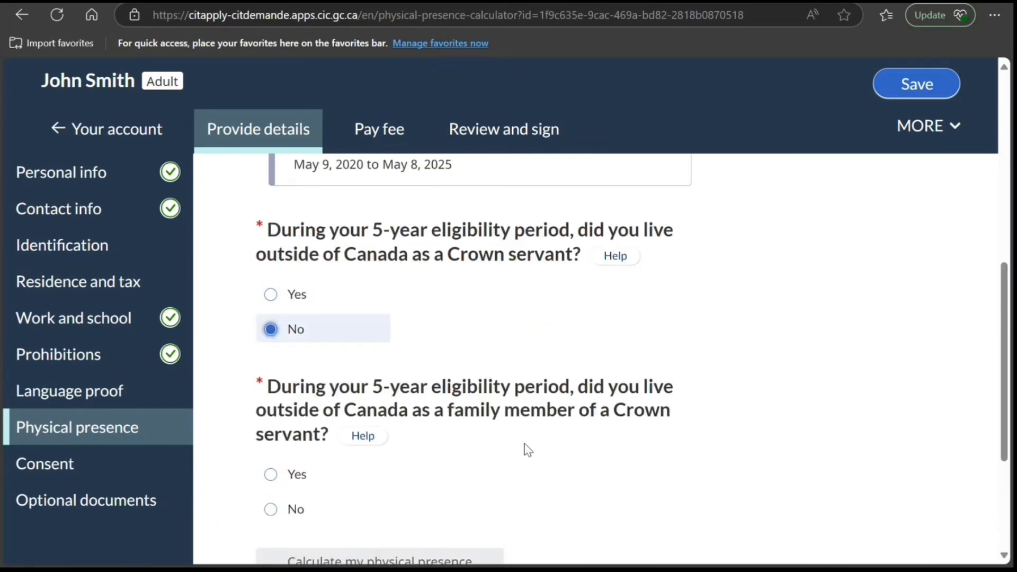
pyautogui.click(270, 509)
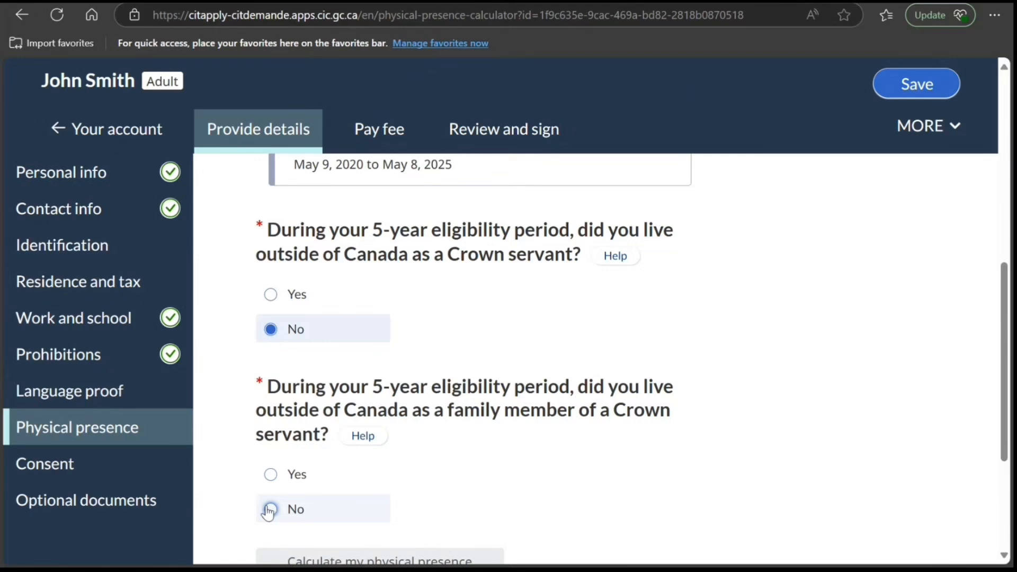
# - Enter 2020, May, 05 as the date of becoming a permanent resident and save it
pyautogui.scroll(-5, 402, 514)
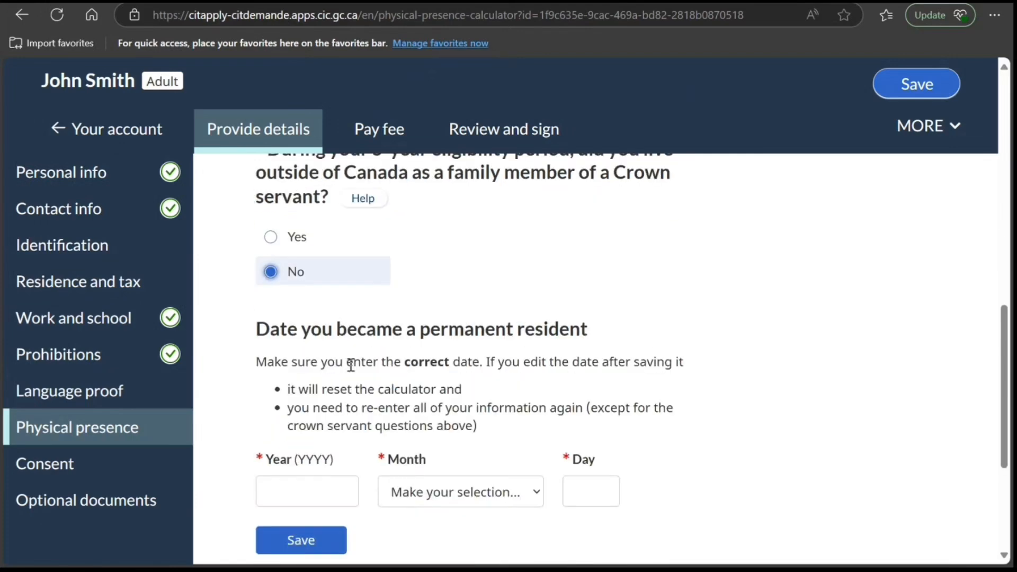
pyautogui.click(319, 499)
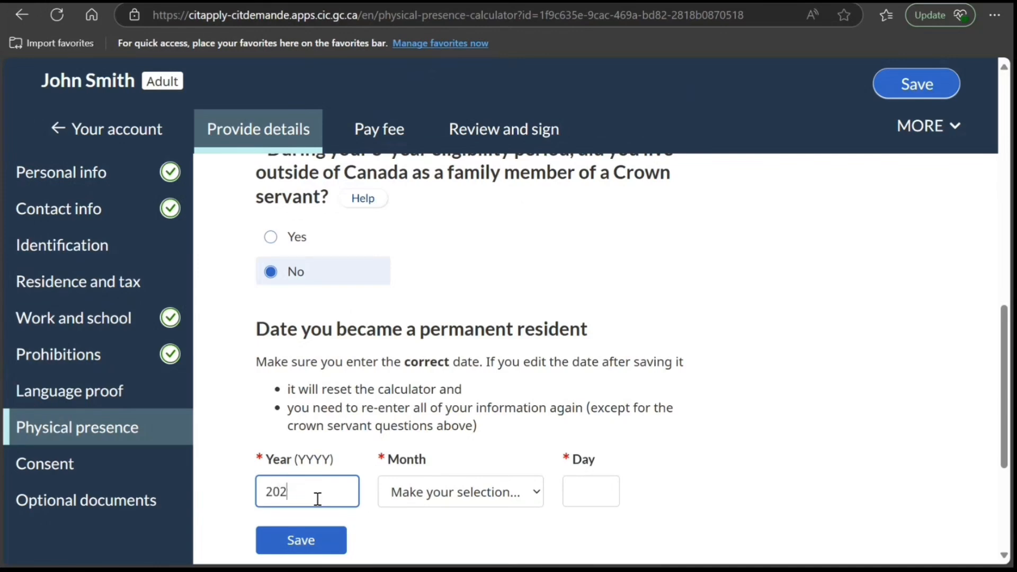
pyautogui.press('Tab')
pyautogui.press('m')
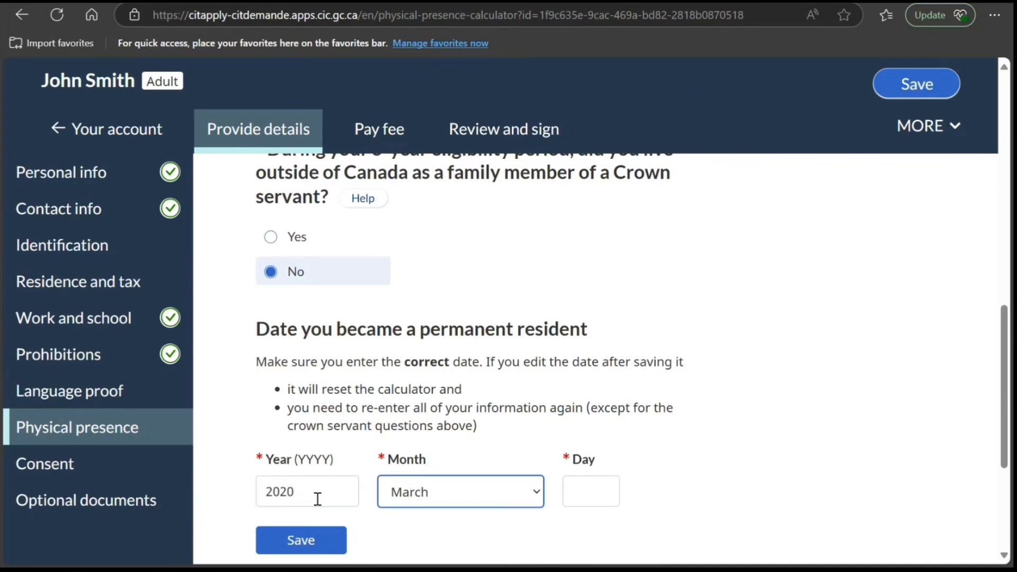
pyautogui.press('m')
pyautogui.press('Tab')
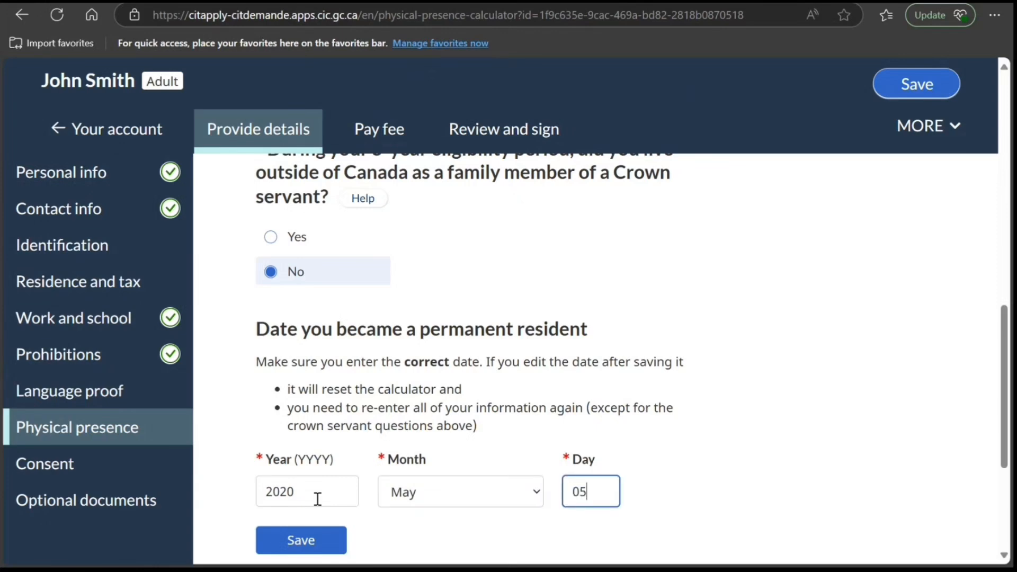
pyautogui.scroll(-3, 263, 488)
pyautogui.click(318, 390)
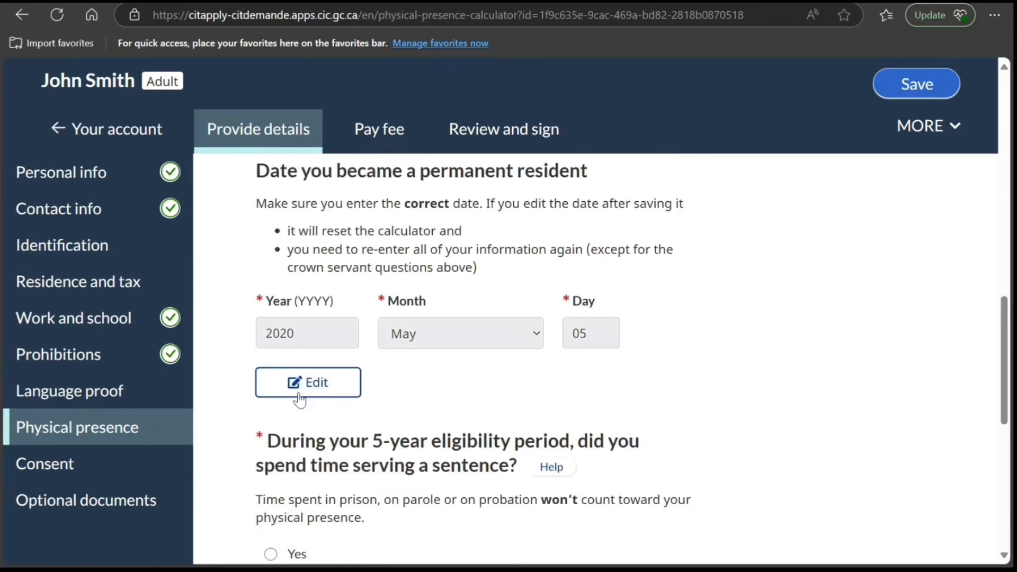
# - Answer No to serving a sentence and to leaving Canada during the eligibility period, and calculate the physical presence
pyautogui.scroll(-3, 295, 401)
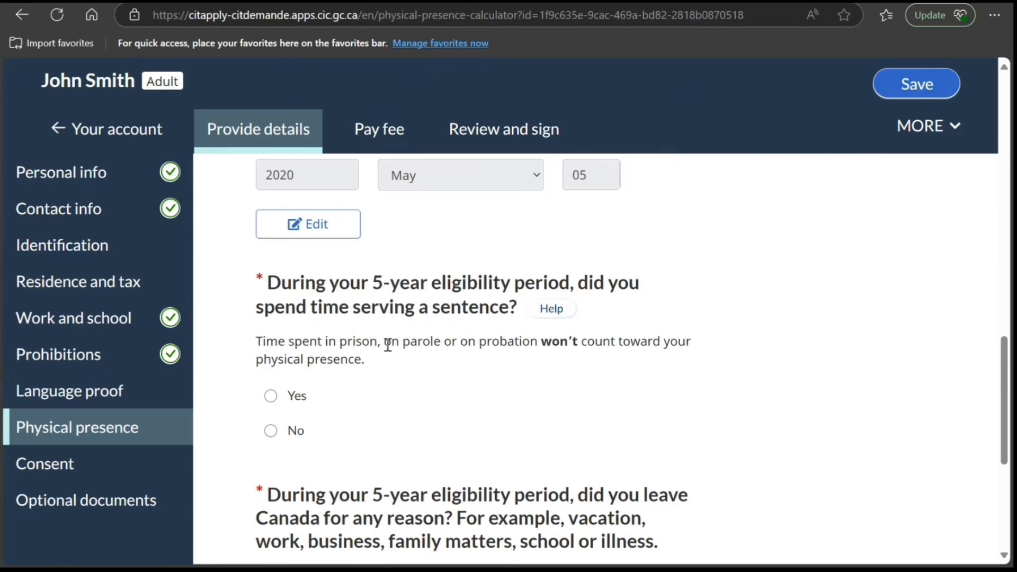
pyautogui.click(275, 434)
pyautogui.scroll(-3, 352, 443)
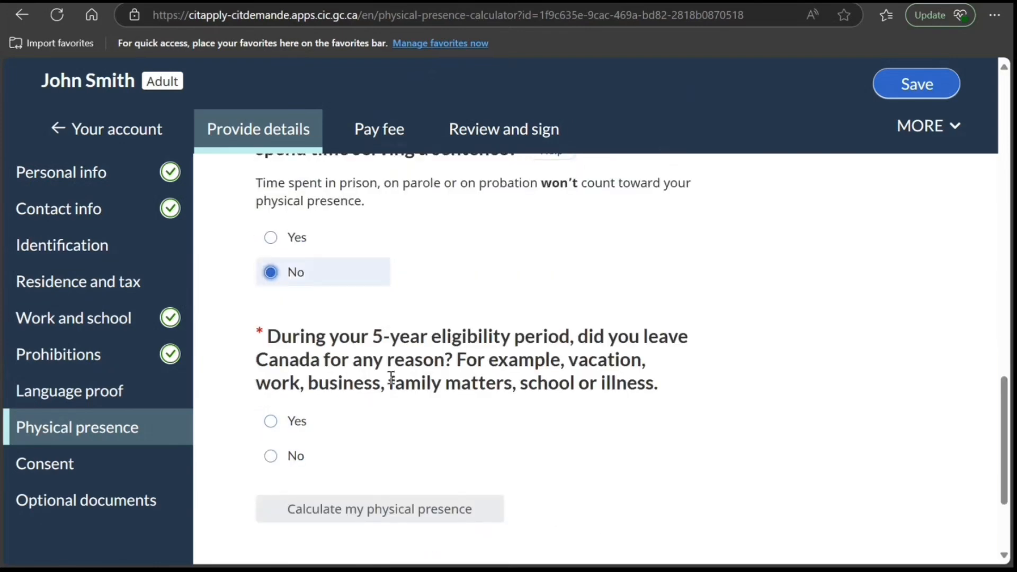
pyautogui.click(275, 456)
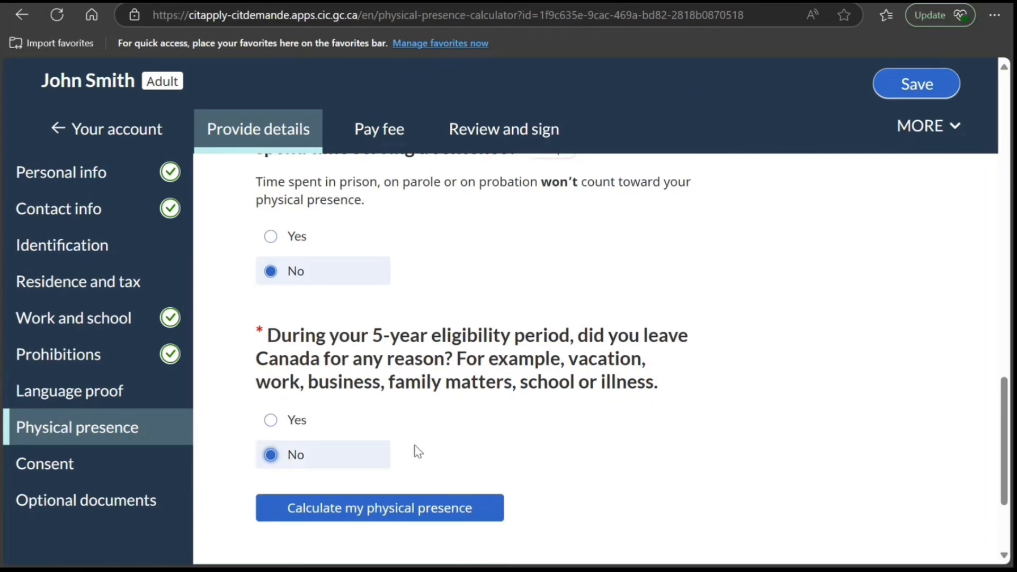
pyautogui.scroll(-3, 418, 452)
pyautogui.click(466, 356)
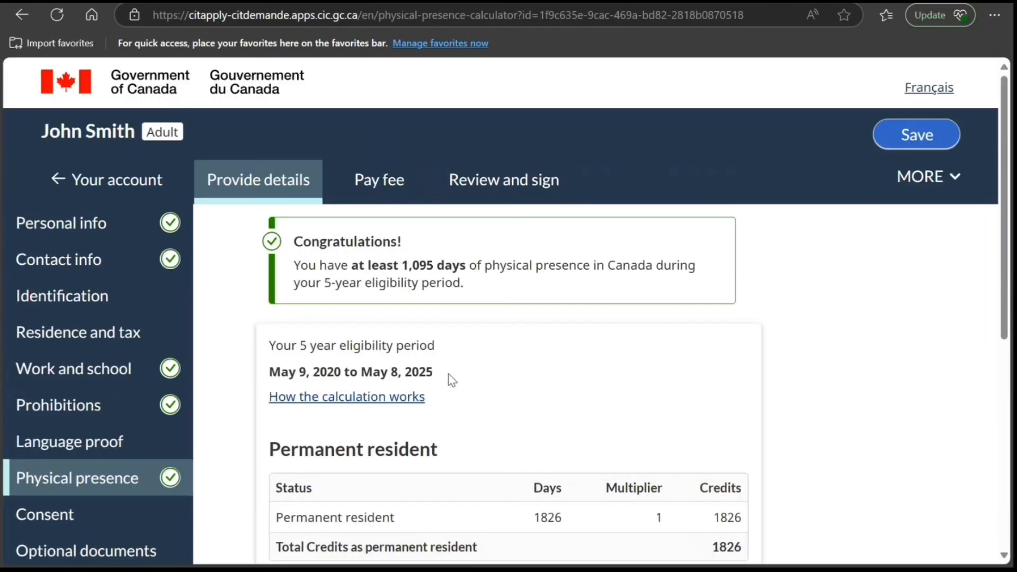
# - Continue to the Consent section and answer Yes to authorizing IRCC to forward personal information to the Member of Parliament
pyautogui.scroll(-6, 451, 380)
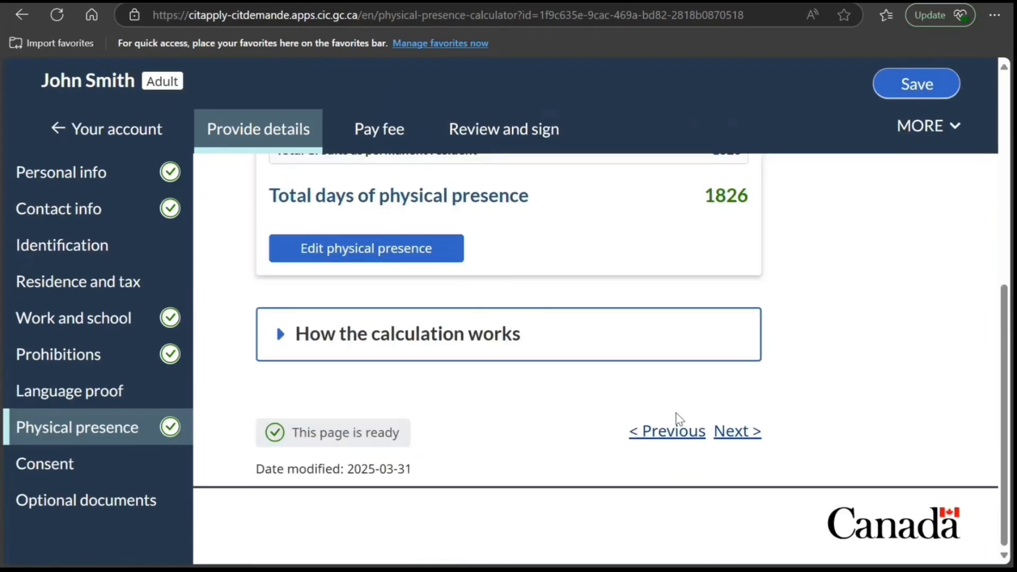
pyautogui.click(728, 431)
pyautogui.scroll(-4, 311, 382)
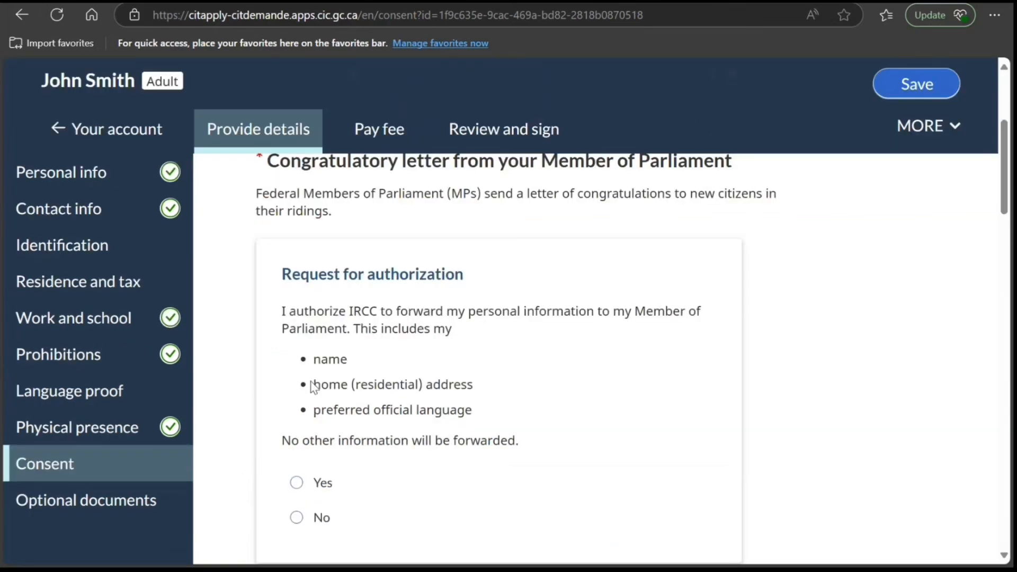
pyautogui.scroll(-3, 313, 387)
pyautogui.scroll(3, 312, 387)
pyautogui.scroll(3, 313, 388)
pyautogui.scroll(-4, 310, 386)
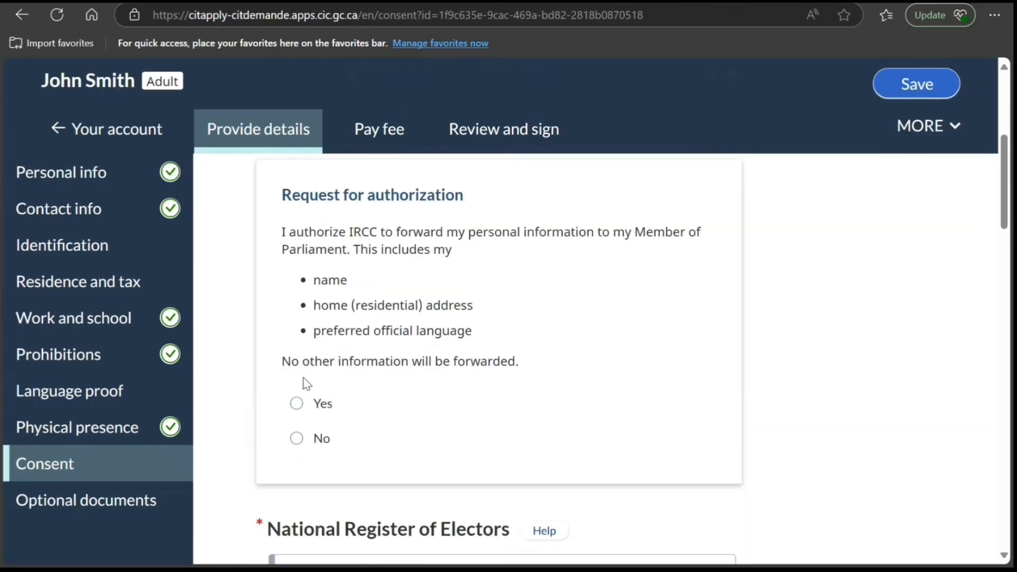
pyautogui.click(300, 405)
# - Choose Electronic (e-certificate) as the type of citizenship certificate to receive, leaving the National Register of Electors question unanswered
pyautogui.scroll(-8, 318, 403)
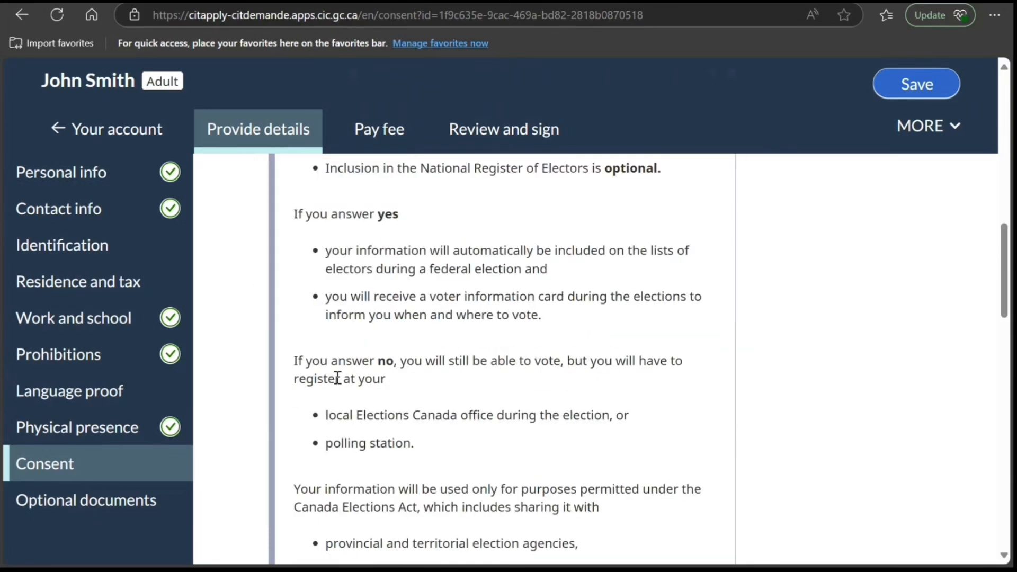
pyautogui.scroll(-18, 337, 378)
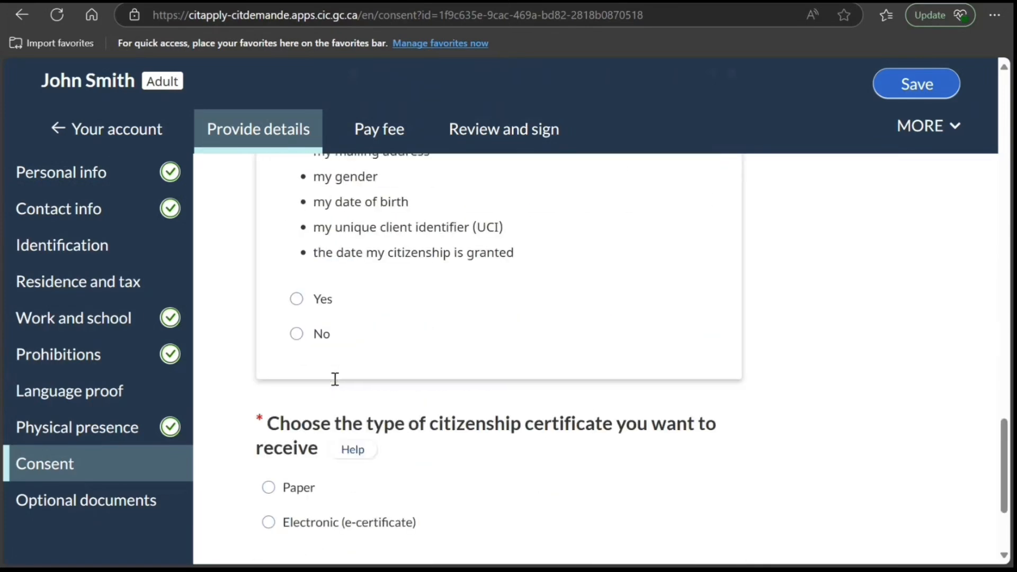
pyautogui.scroll(-1, 335, 379)
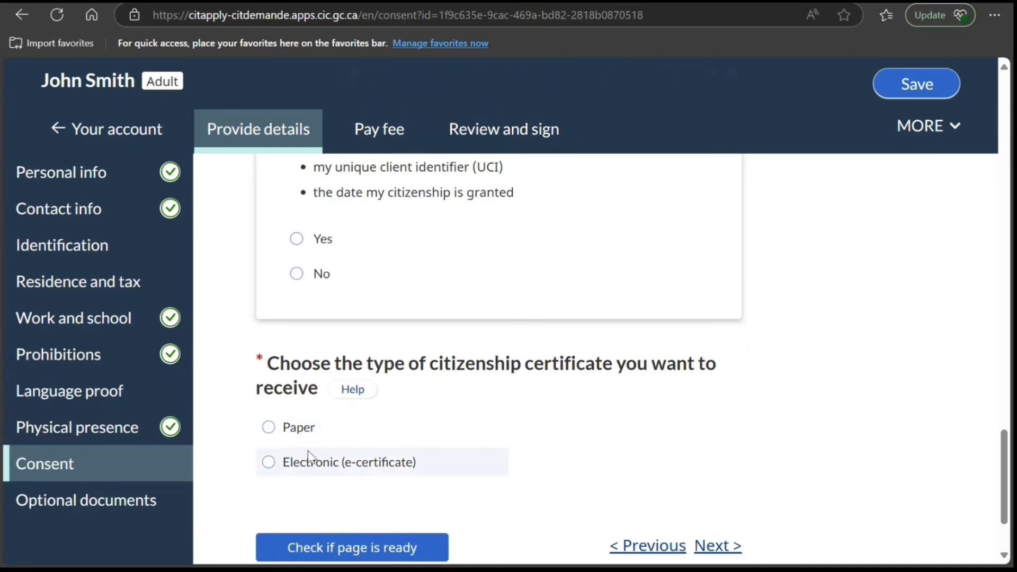
pyautogui.click(306, 471)
pyautogui.scroll(-2, 403, 454)
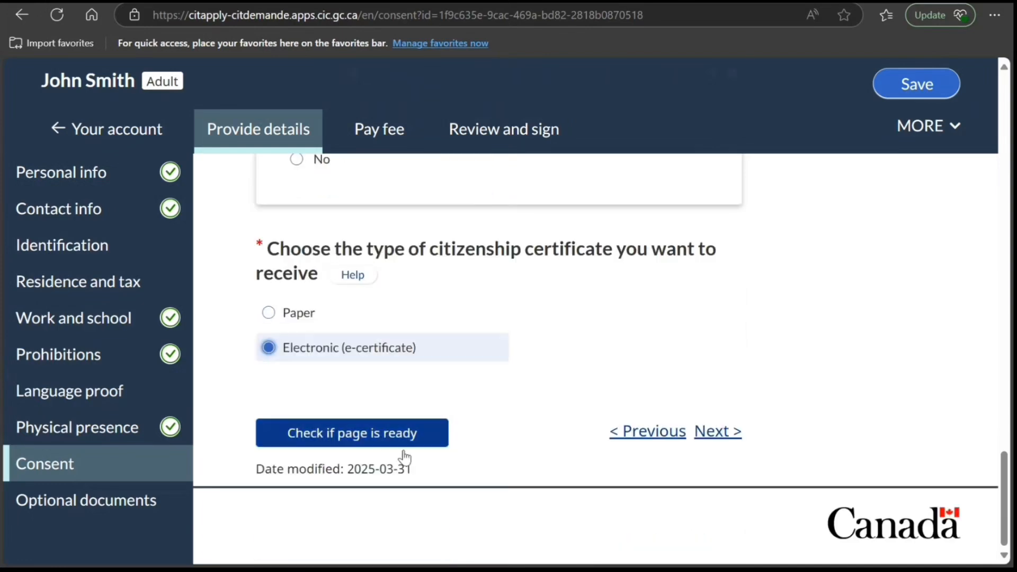
# - Continue to the Optional documents section and review the requirements for uploading other supporting documents
pyautogui.click(717, 436)
pyautogui.scroll(-3, 545, 447)
pyautogui.scroll(3, 463, 444)
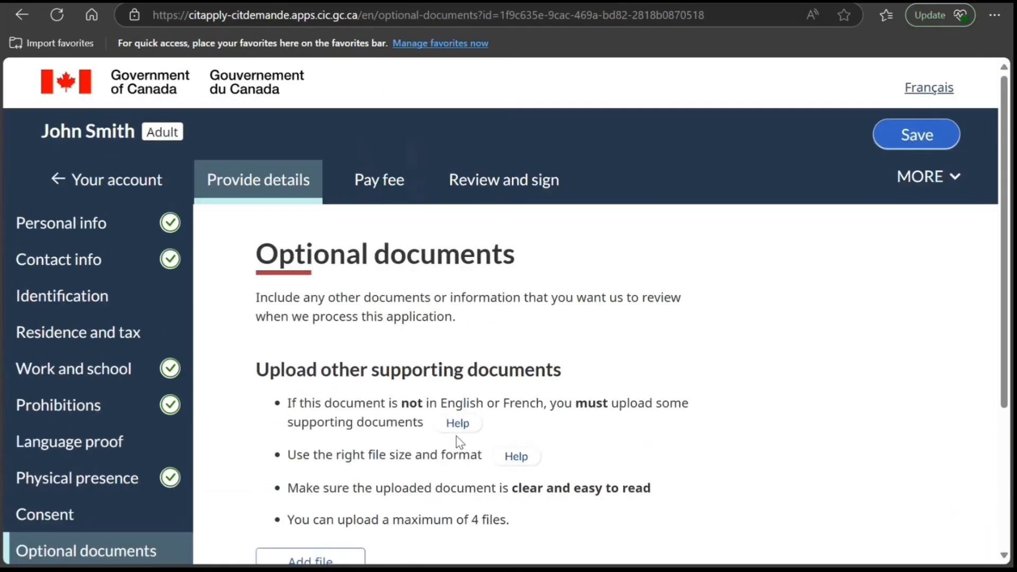
pyautogui.scroll(-4, 364, 401)
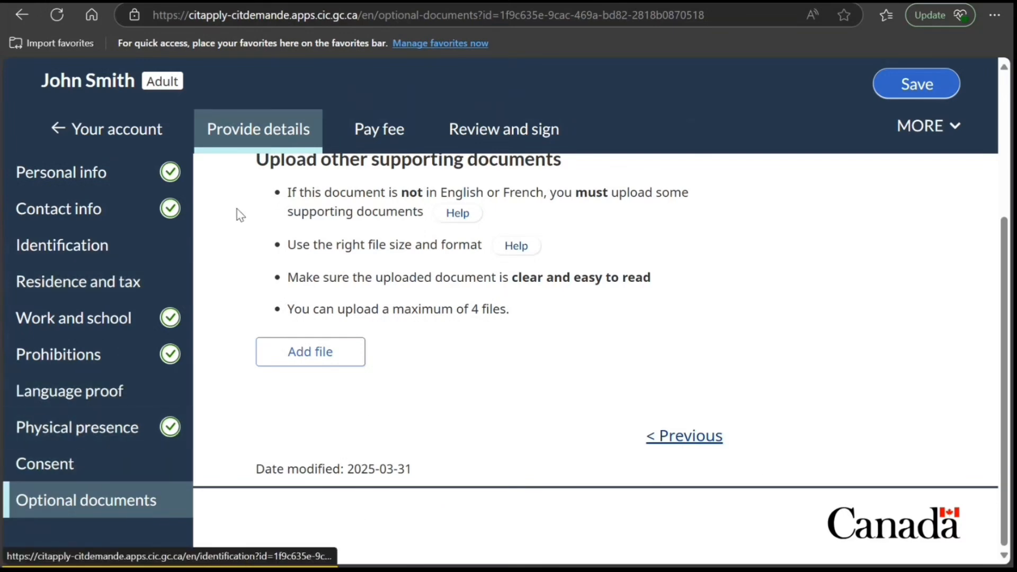
# - Open the Pay fee stage and review the instructions for paying the fee and uploading the receipt
pyautogui.click(372, 139)
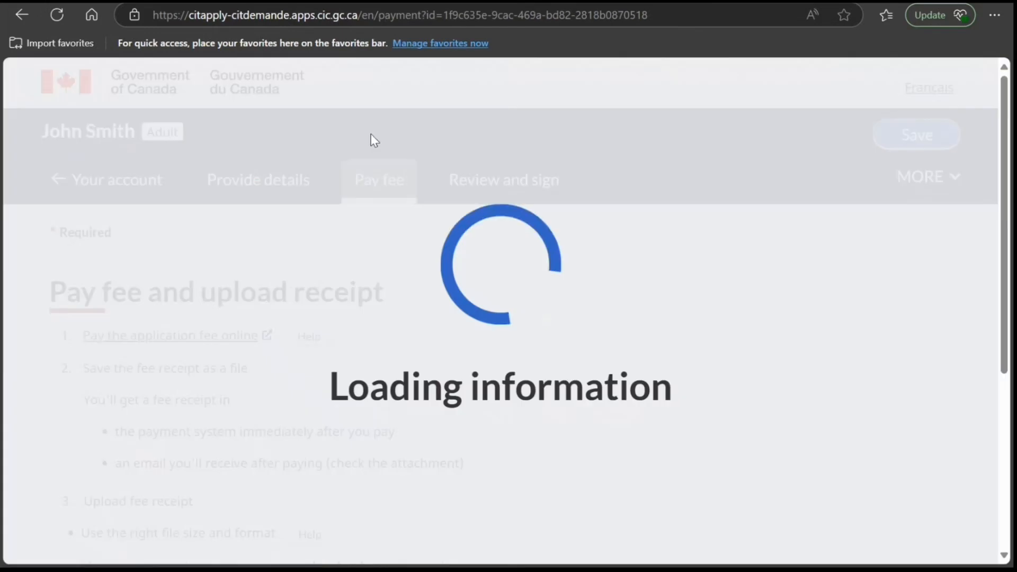
pyautogui.scroll(-4, 308, 341)
pyautogui.scroll(-2, 307, 346)
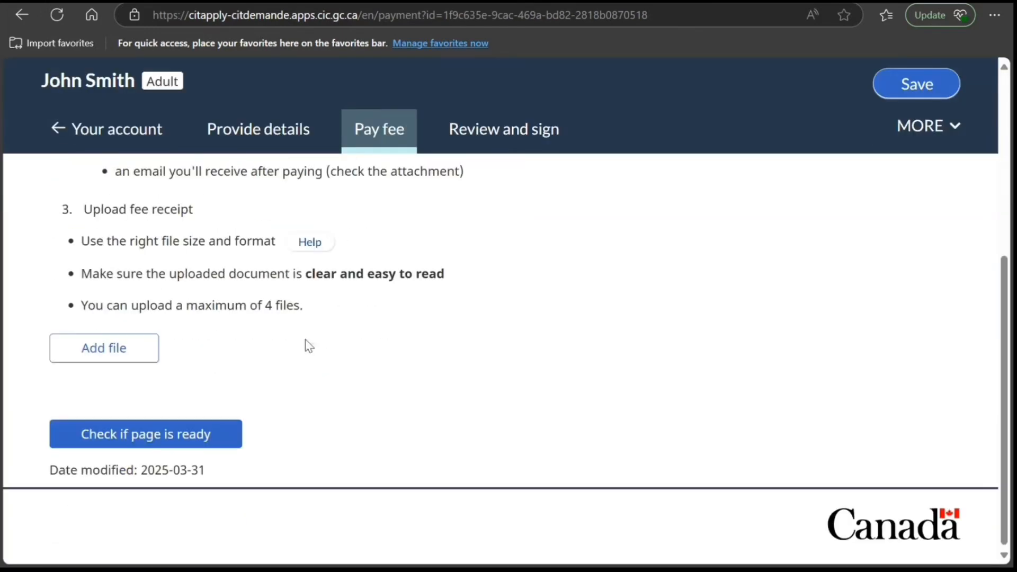
# - Open the Review and sign stage and check which sections of the application are ready before submission
pyautogui.scroll(5, 307, 346)
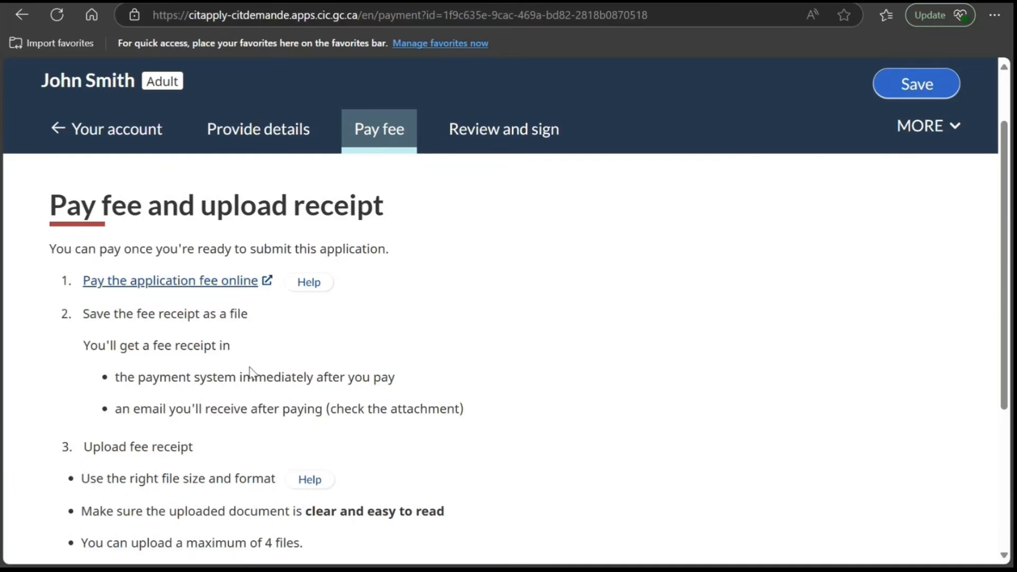
pyautogui.scroll(-5, 250, 371)
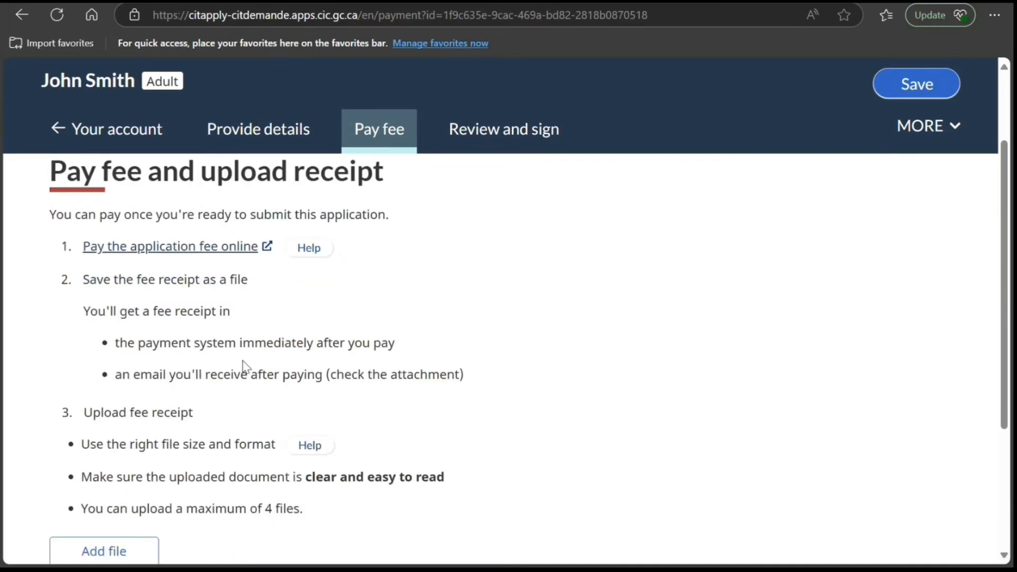
pyautogui.click(494, 130)
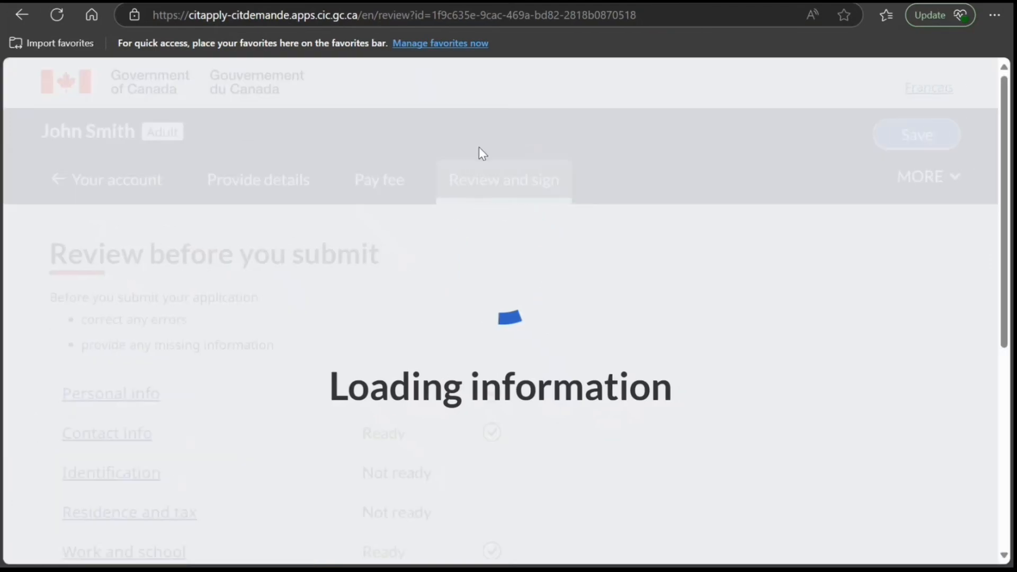
pyautogui.scroll(-6, 407, 360)
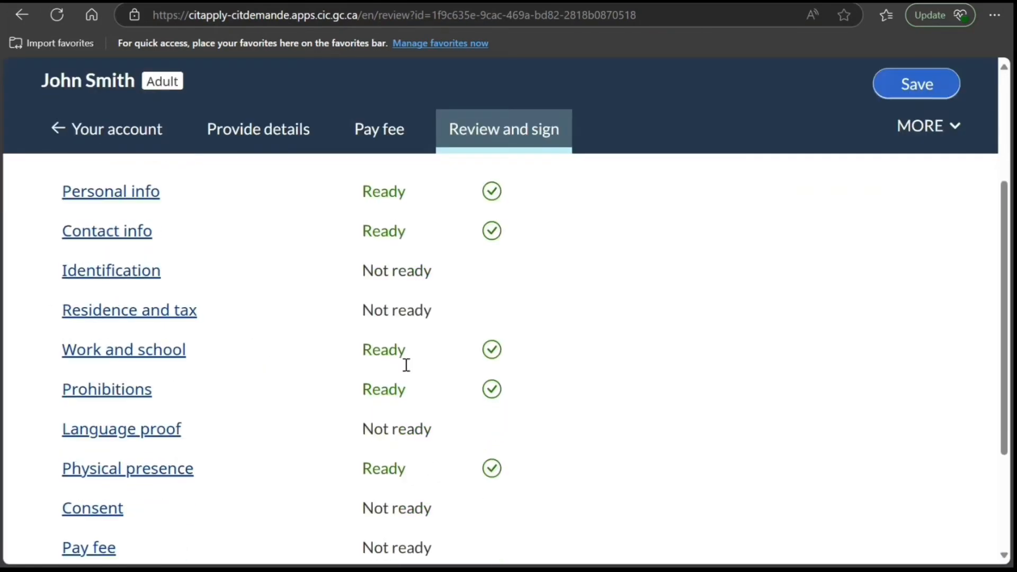
pyautogui.scroll(2, 769, 470)
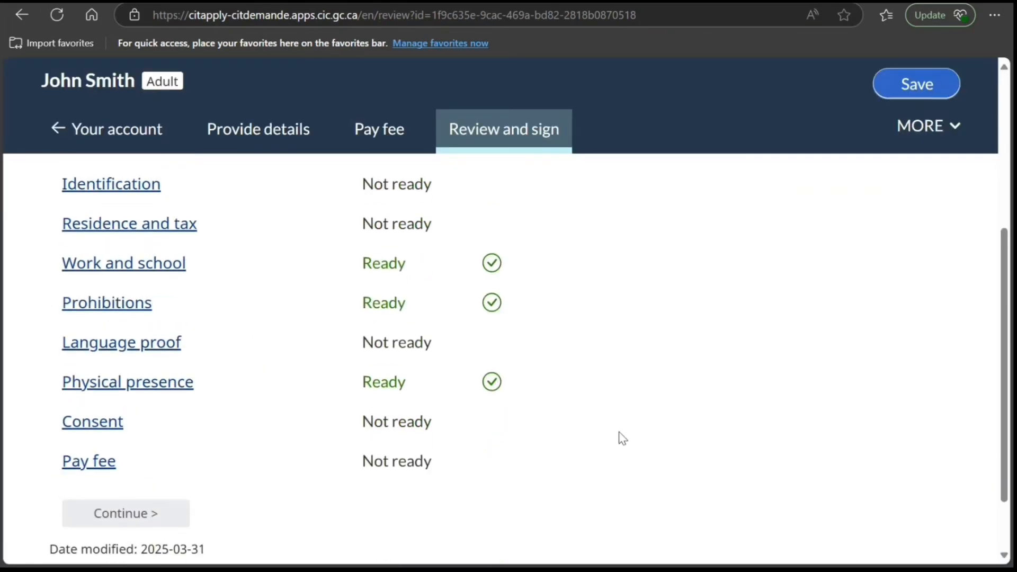
pyautogui.scroll(3, 411, 422)
pyautogui.scroll(-5, 481, 466)
pyautogui.scroll(8, 675, 445)
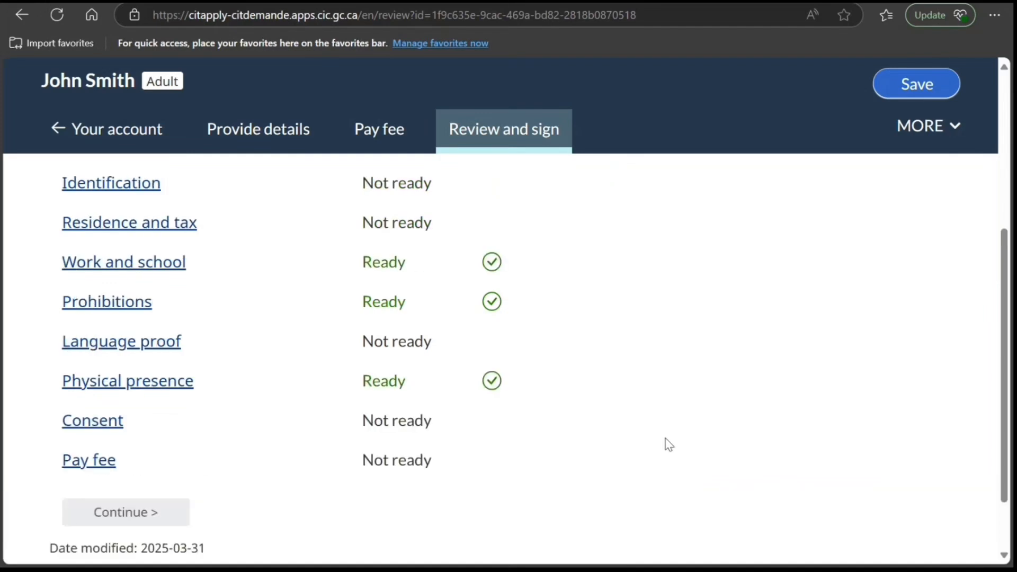